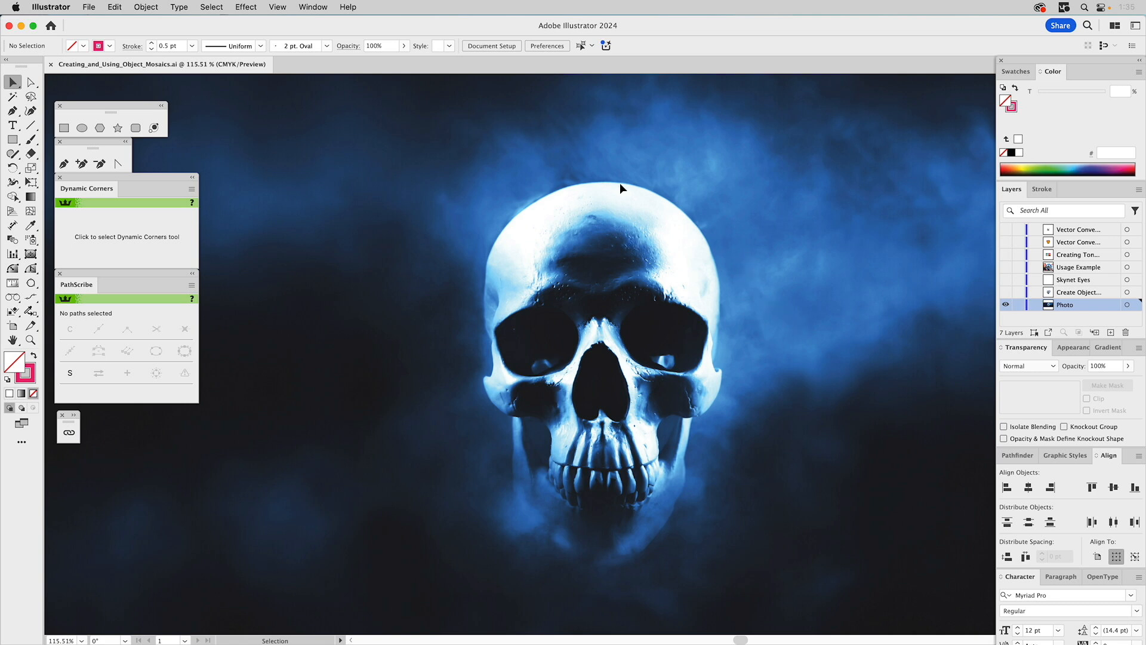
{"action": "left_click", "coordinate": [147, 8]}
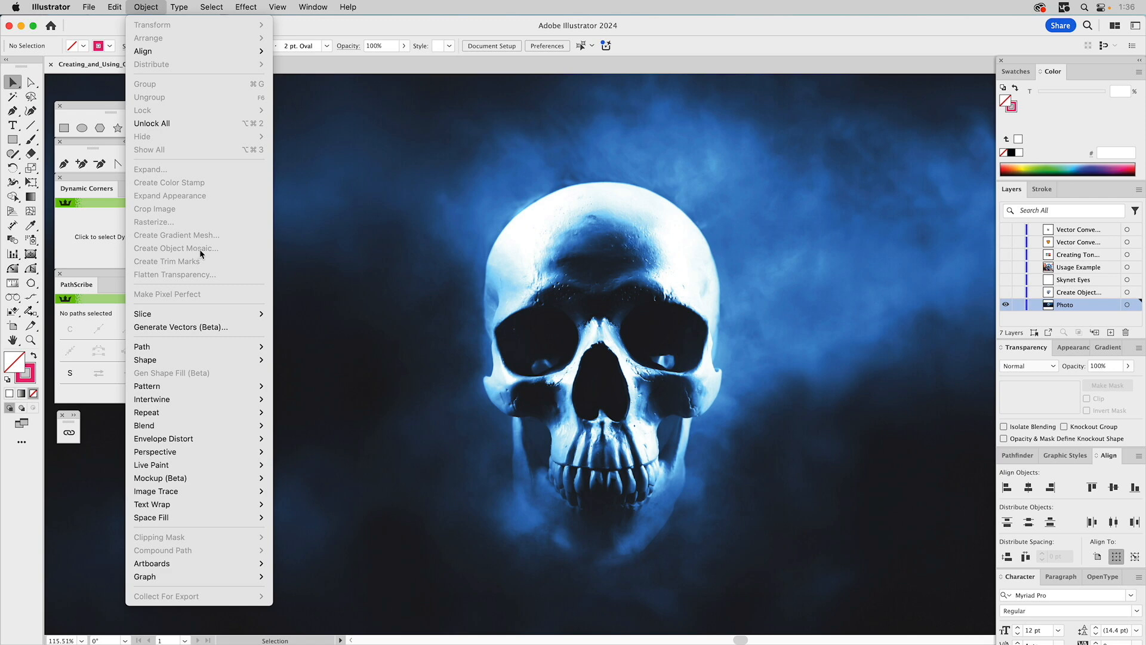
{"action": "left_click", "coordinate": [336, 188]}
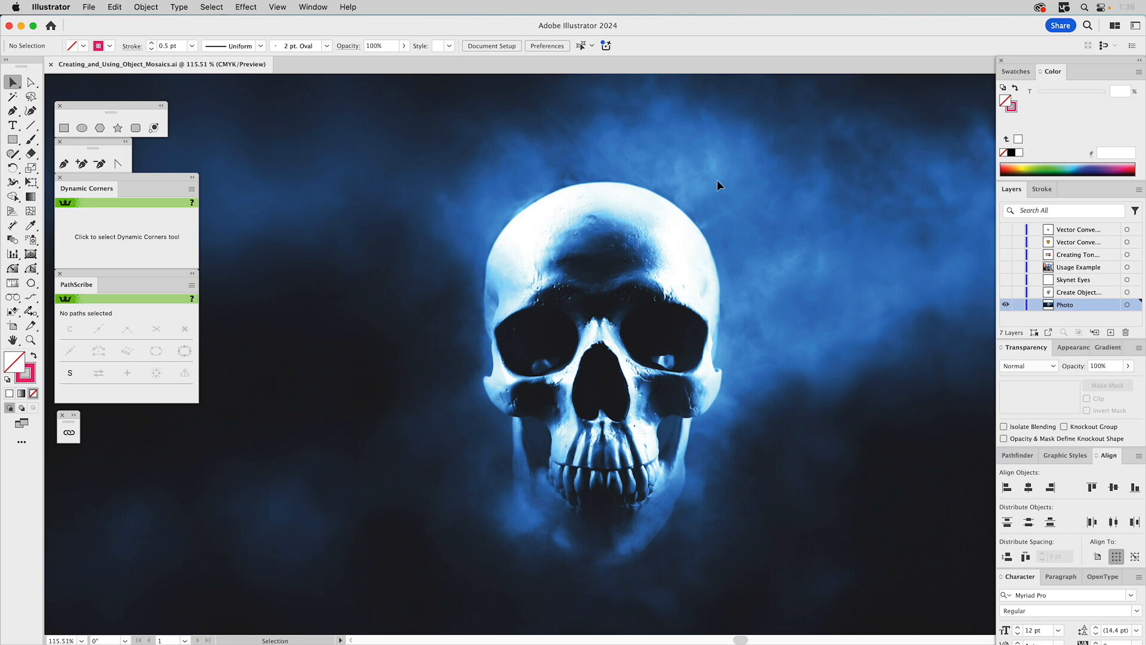
- Show the "Create Object..." layer, hide the Photo layer, and select the flaming skull image on the visible layer
{"action": "left_click", "coordinate": [1006, 292]}
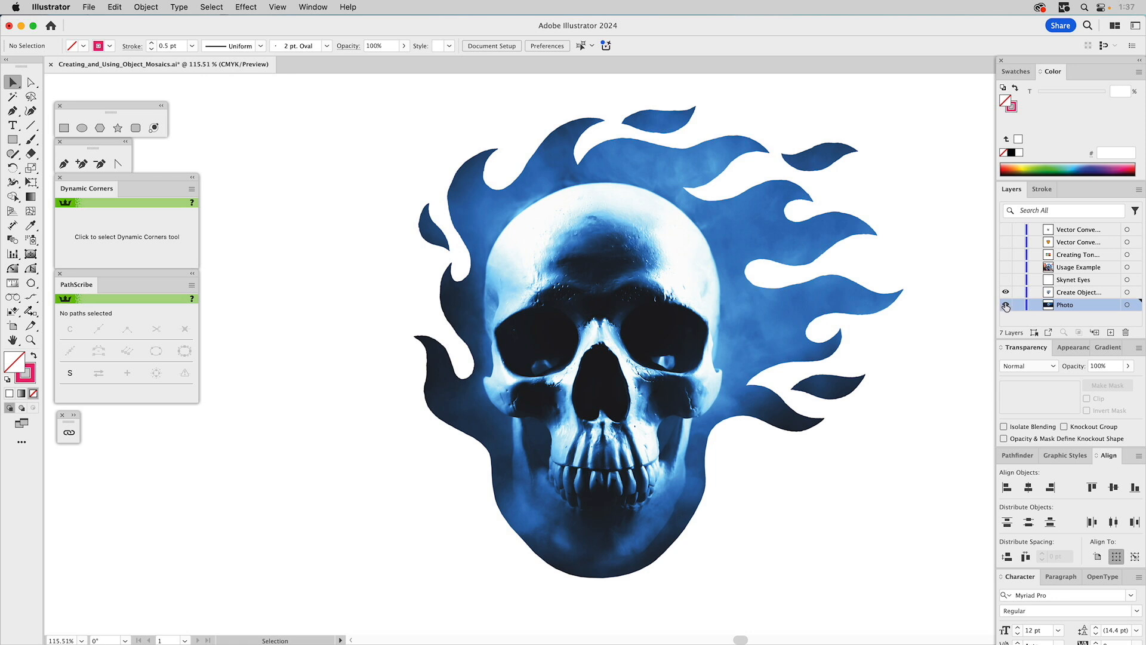
{"action": "left_click", "coordinate": [1064, 296]}
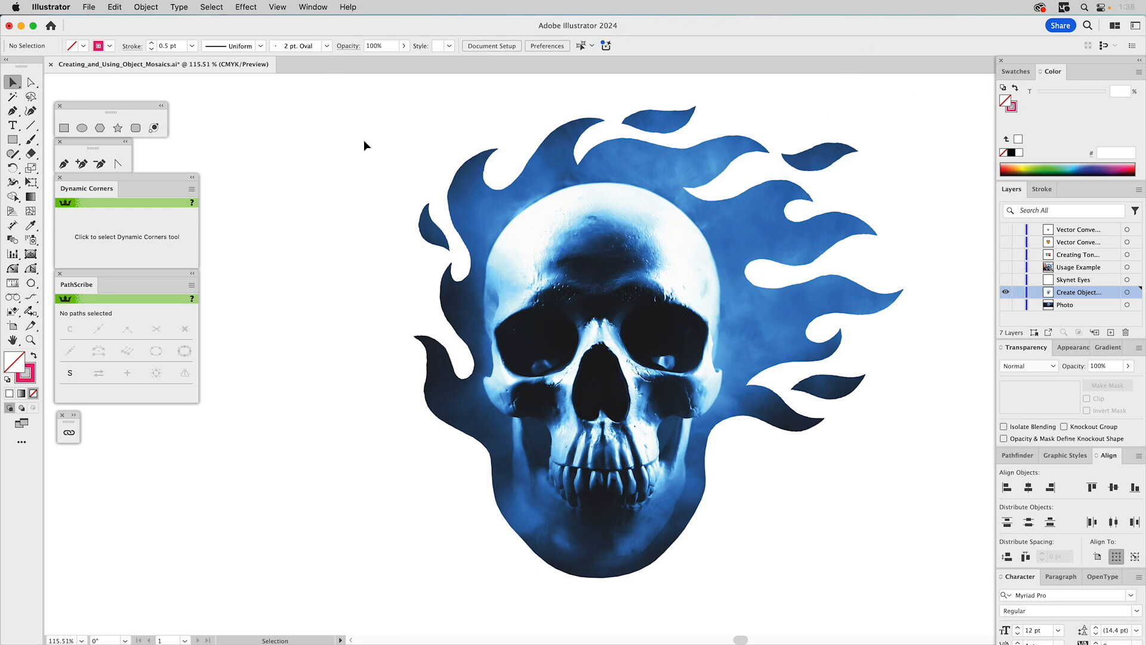
{"action": "left_click", "coordinate": [470, 186]}
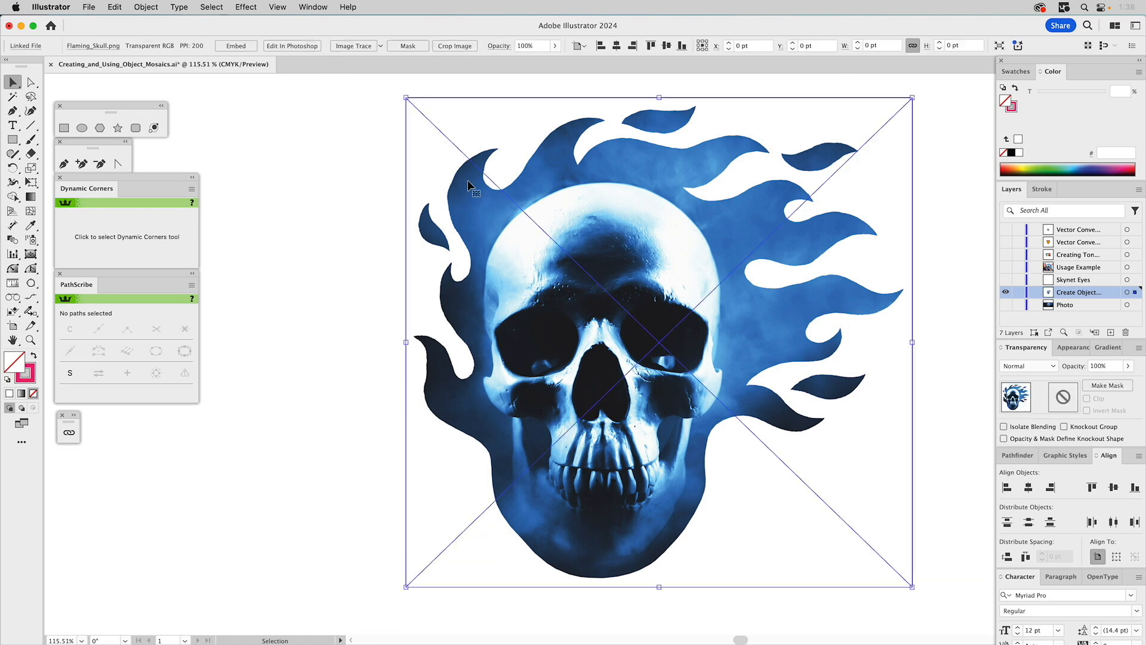
- Embed the linked Flaming_Skull.png image in the document
{"action": "left_click", "coordinate": [145, 8]}
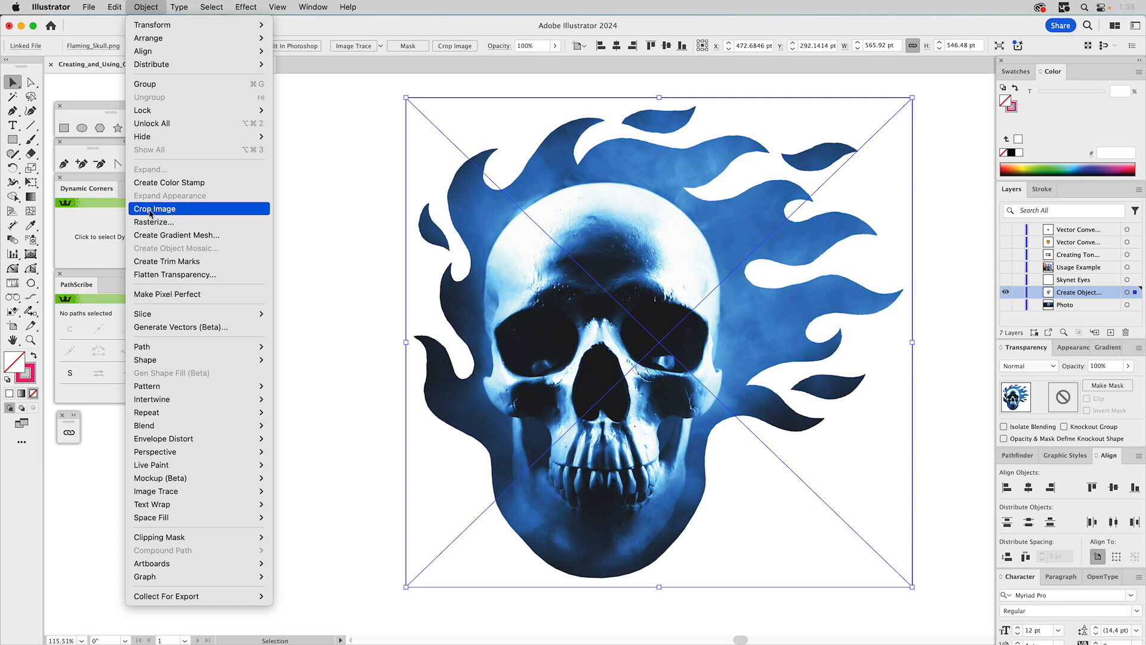
{"action": "left_click", "coordinate": [300, 220]}
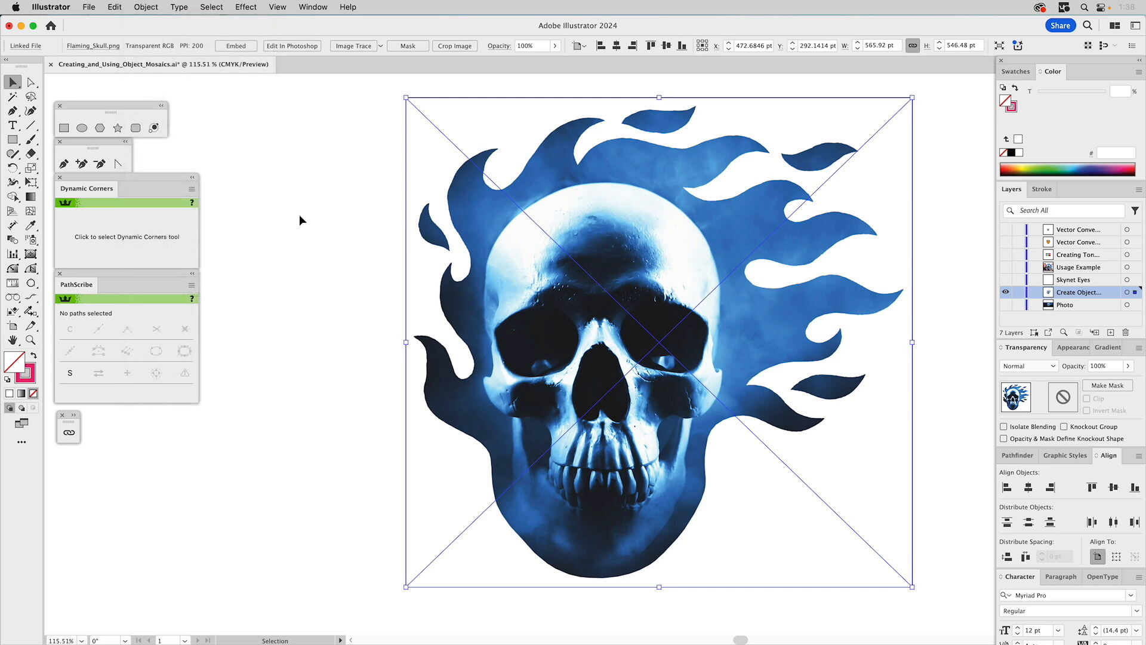
{"action": "left_click", "coordinate": [74, 415]}
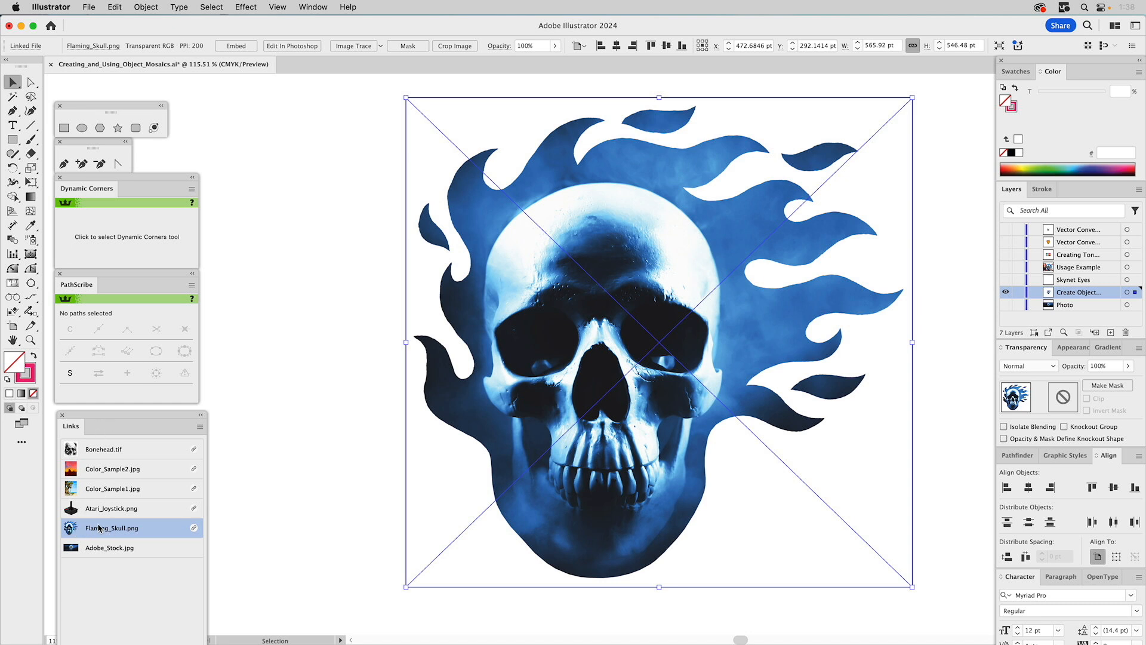
{"action": "left_click_drag", "start_coordinate": [135, 416], "coordinate": [245, 275]}
{"action": "left_click_drag", "start_coordinate": [257, 224], "coordinate": [302, 102]}
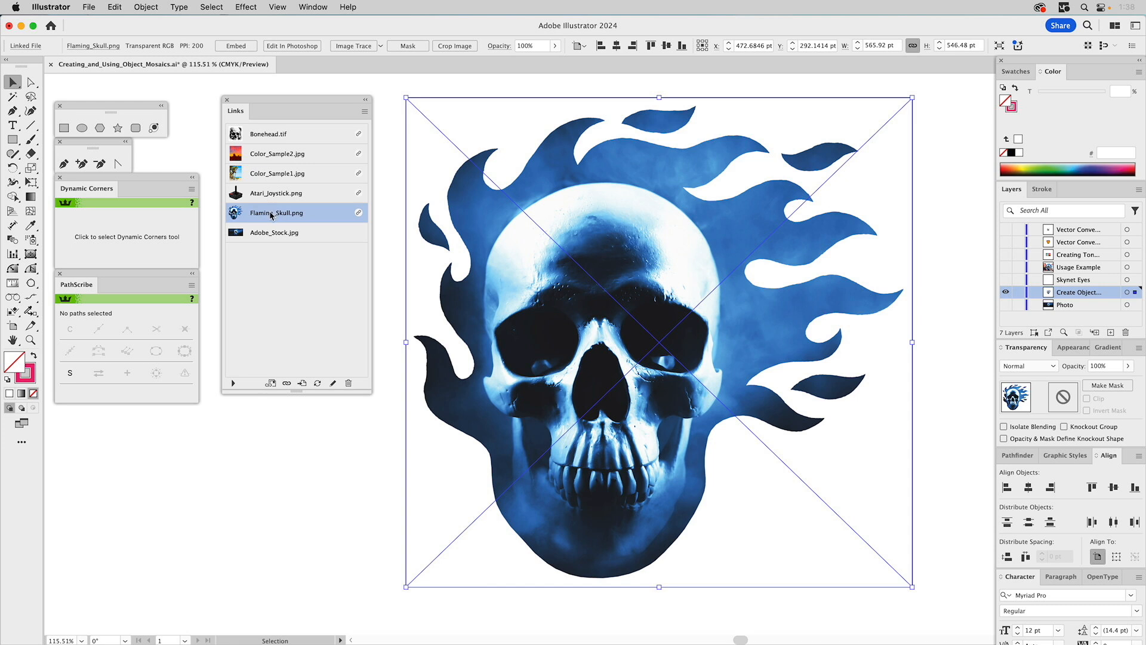
{"action": "left_click", "coordinate": [364, 112]}
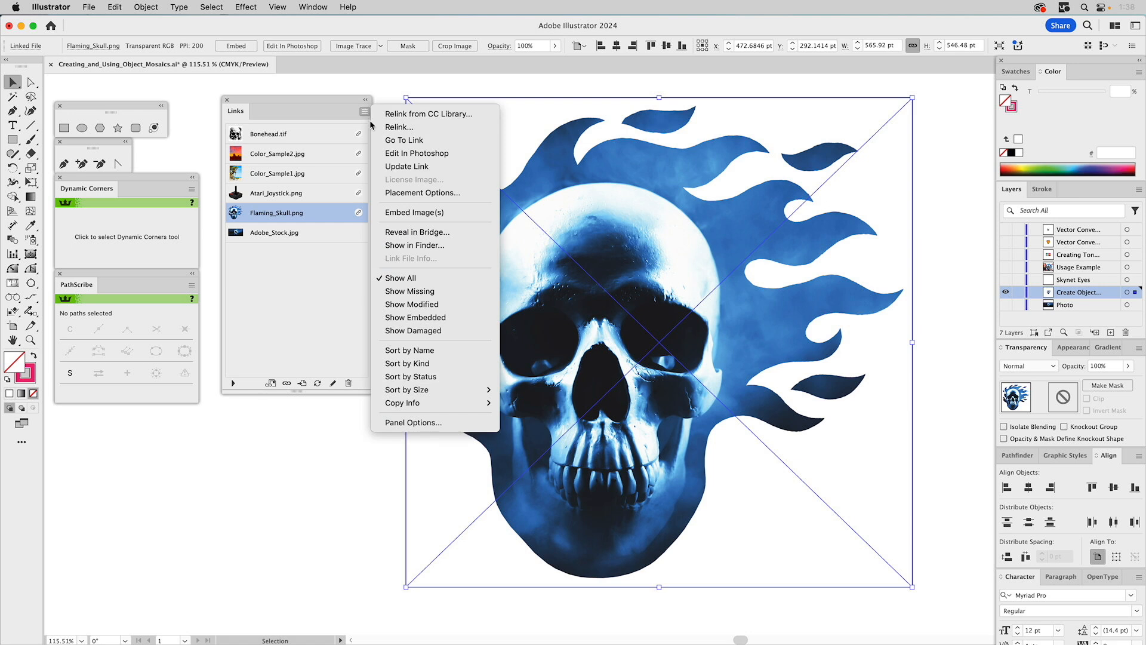
{"action": "left_click", "coordinate": [394, 212]}
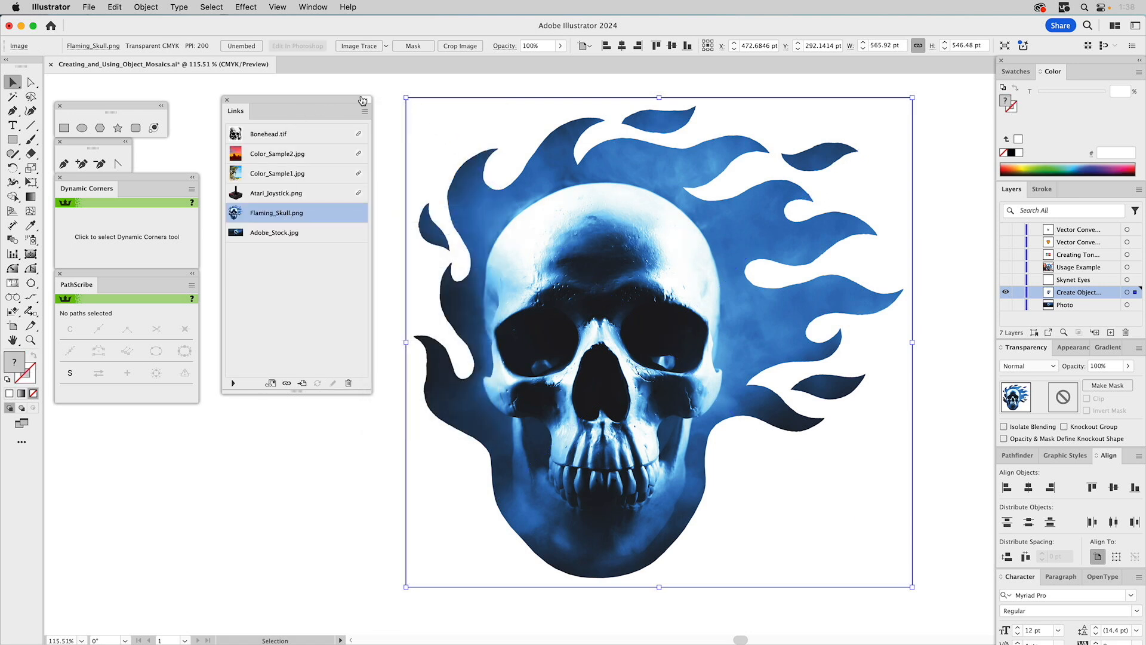
{"action": "left_click", "coordinate": [365, 100]}
{"action": "left_click_drag", "start_coordinate": [237, 111], "coordinate": [195, 117]}
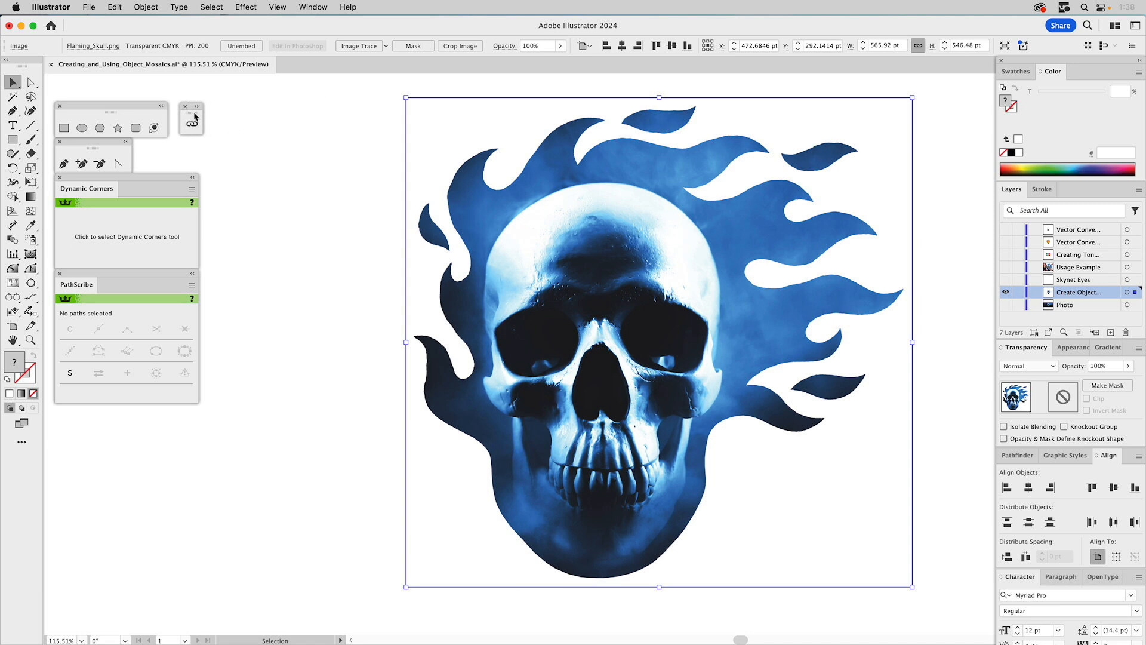
- Open the Create Object Mosaic settings for the embedded skull image and move the dialog clear of the artwork
{"action": "left_click", "coordinate": [318, 147]}
{"action": "left_click", "coordinate": [442, 158]}
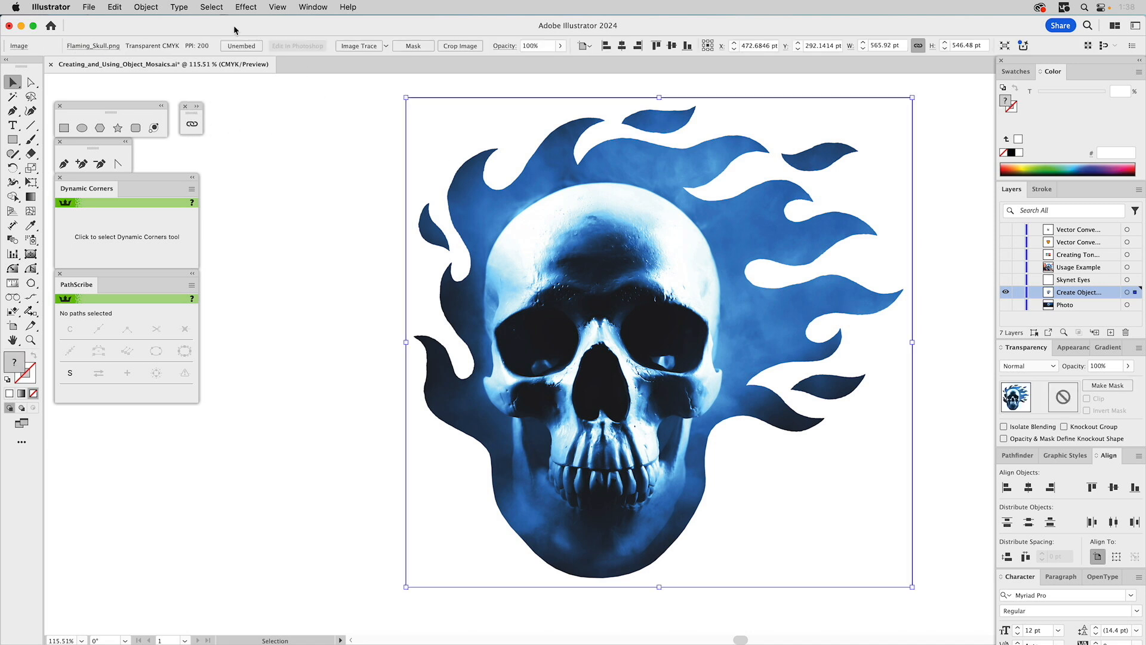
{"action": "left_click", "coordinate": [151, 7]}
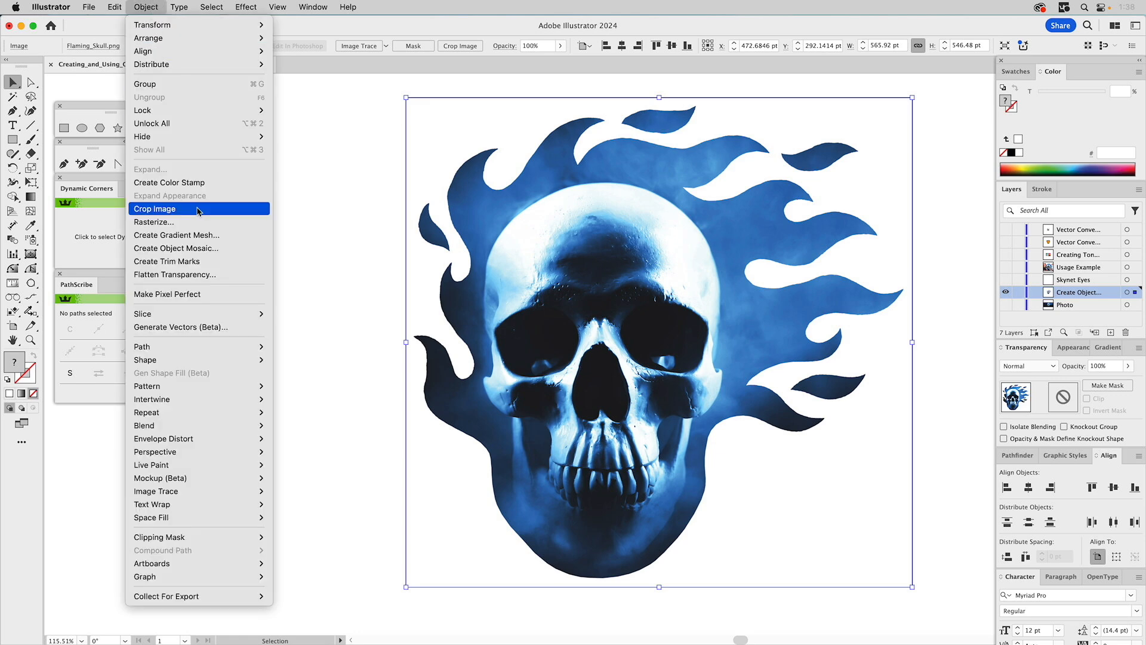
{"action": "left_click", "coordinate": [187, 253]}
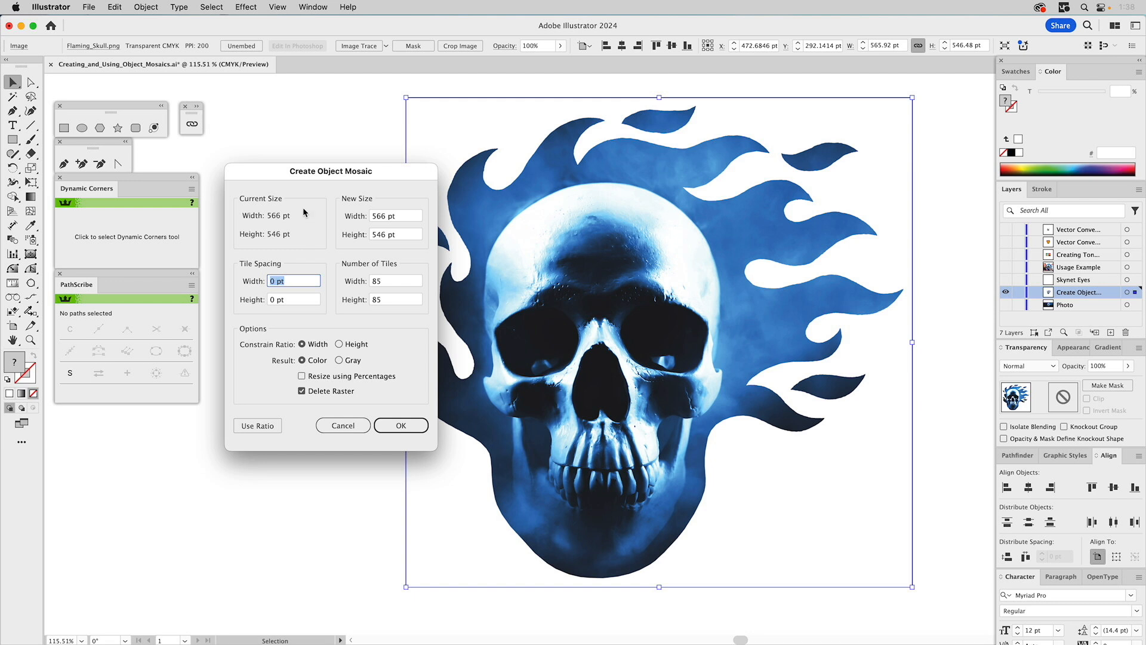
{"action": "left_click_drag", "start_coordinate": [315, 173], "coordinate": [302, 192]}
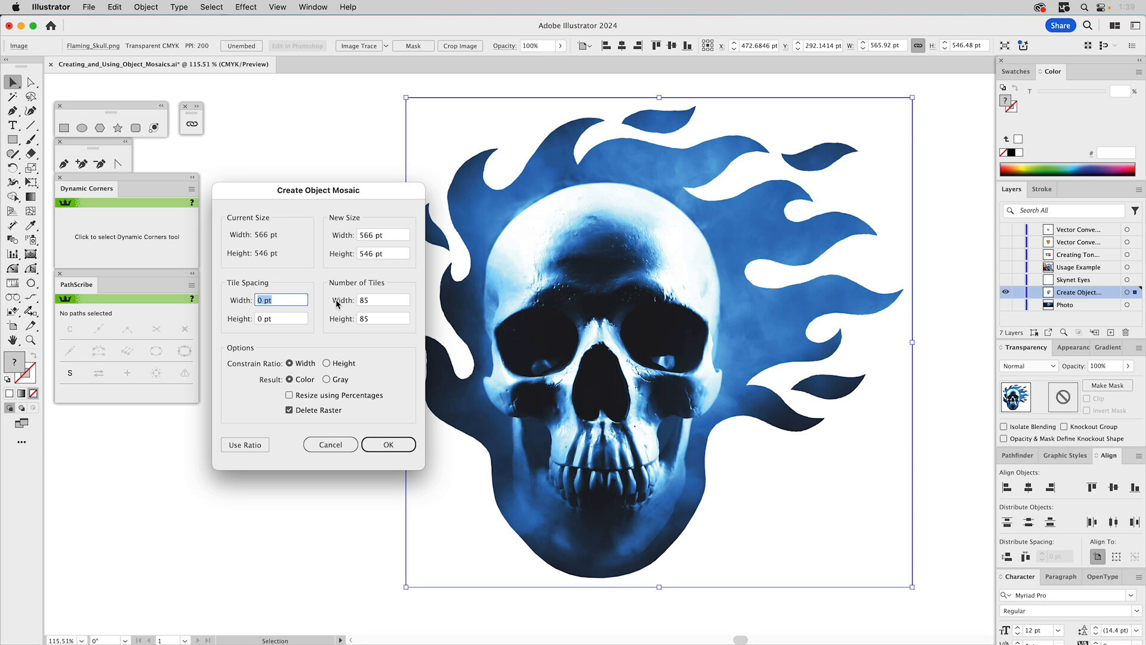
- Set the mosaic's number of tiles to 5 in width and 5 in height
{"action": "left_click", "coordinate": [365, 301]}
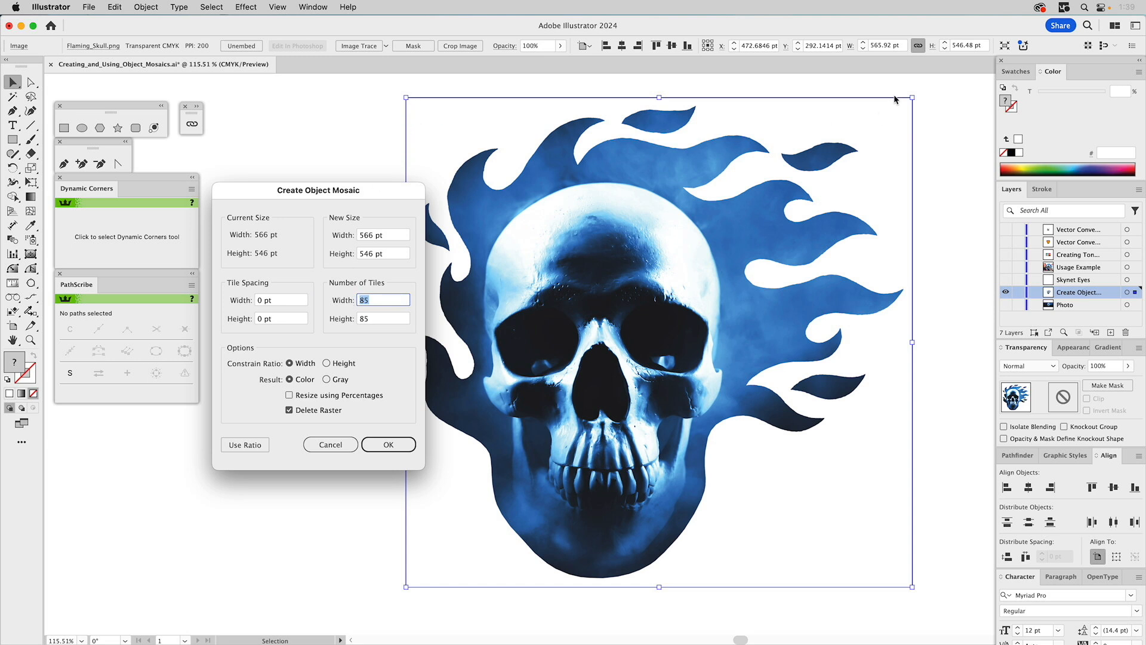
{"action": "type", "text": "5"}
{"action": "left_click", "coordinate": [367, 319]}
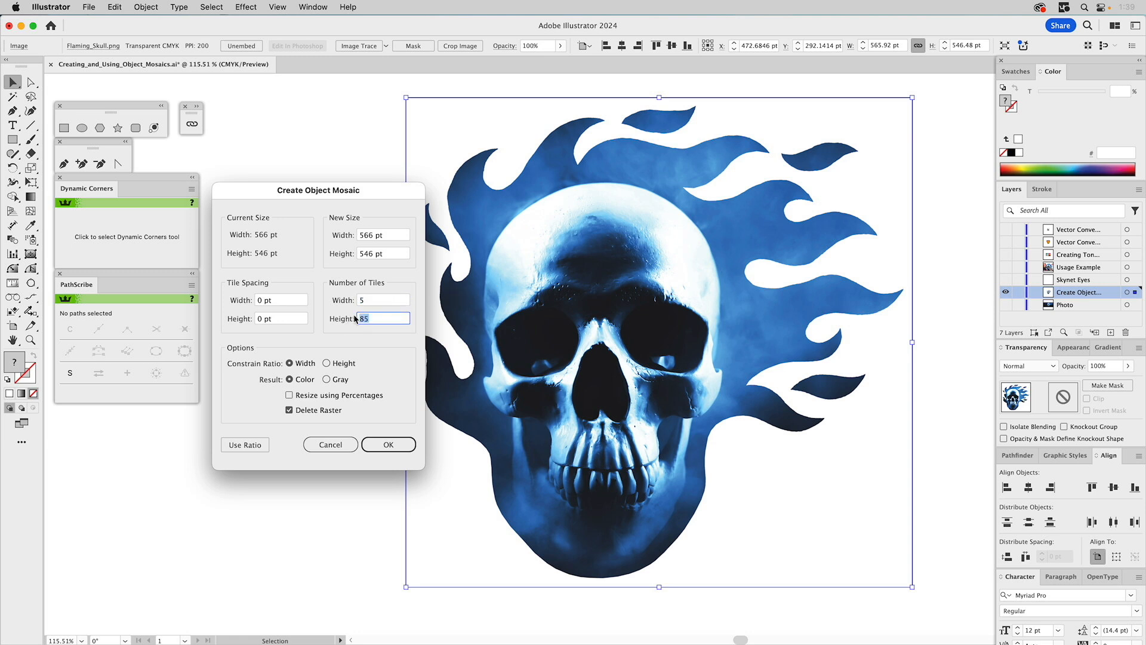
{"action": "type", "text": "5"}
- Set the number of tiles to 85 in width and 85 in height, create the color mosaic, and deselect it
{"action": "left_click", "coordinate": [373, 299]}
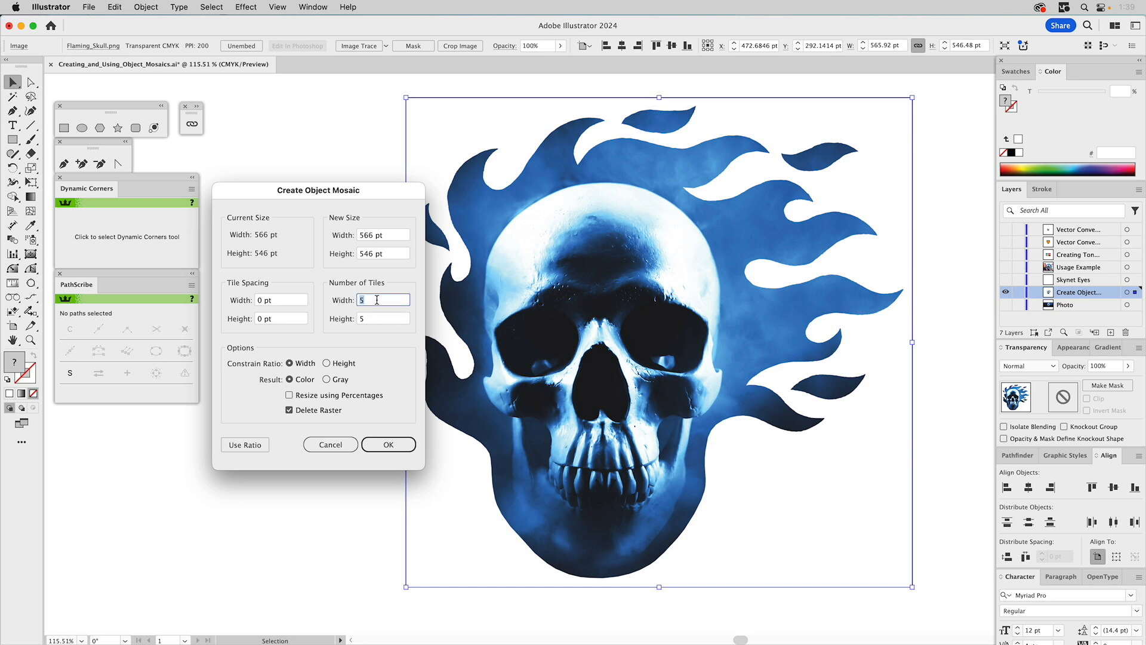
{"action": "type", "text": "85"}
{"action": "left_click", "coordinate": [374, 320]}
{"action": "type", "text": "8"}
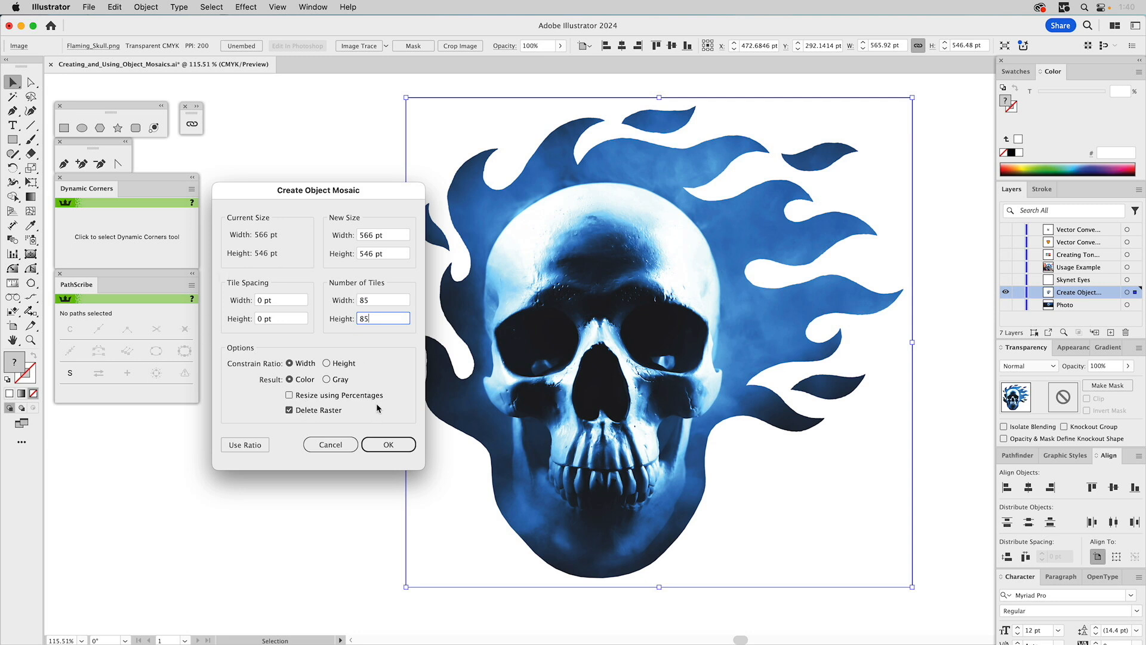
{"action": "left_click", "coordinate": [388, 444]}
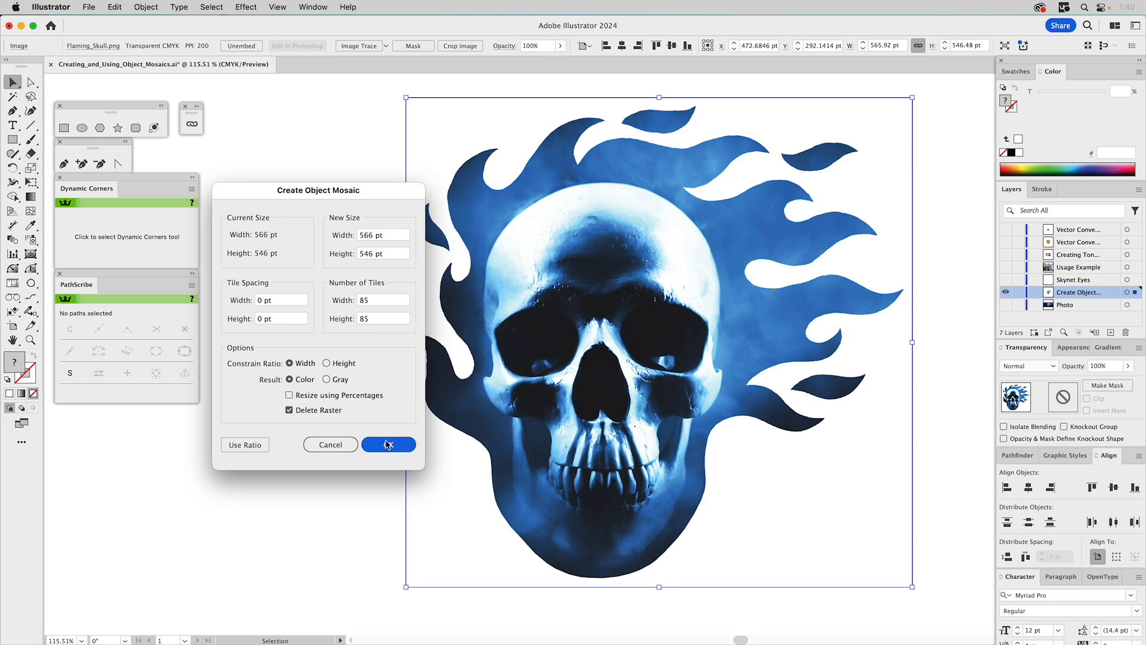
{"action": "left_click", "coordinate": [388, 444]}
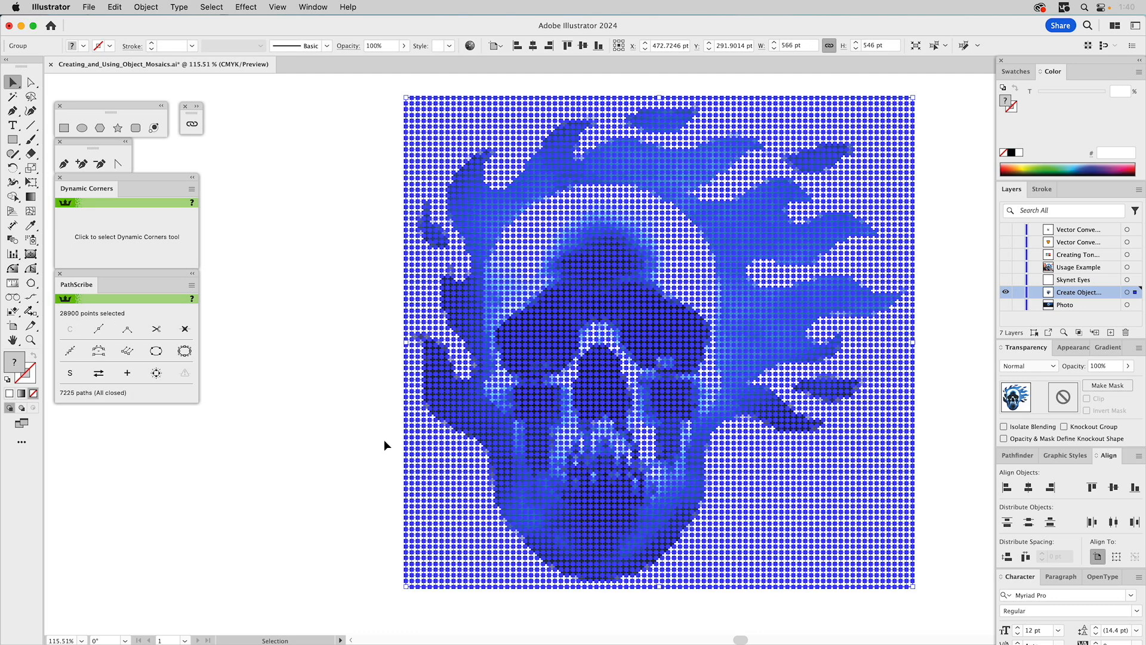
{"action": "left_click", "coordinate": [321, 377]}
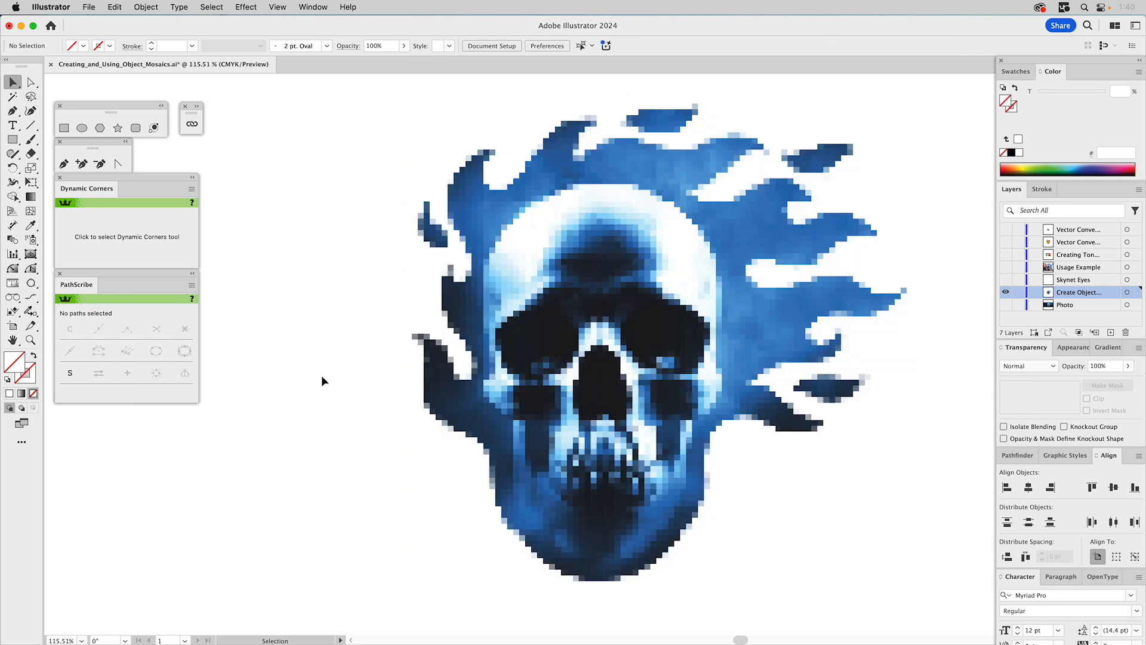
- Inspect the mosaic's tile paths in outline view and return to the normal preview
{"action": "key", "text": "a"}
{"action": "key", "text": "ctrl+y"}
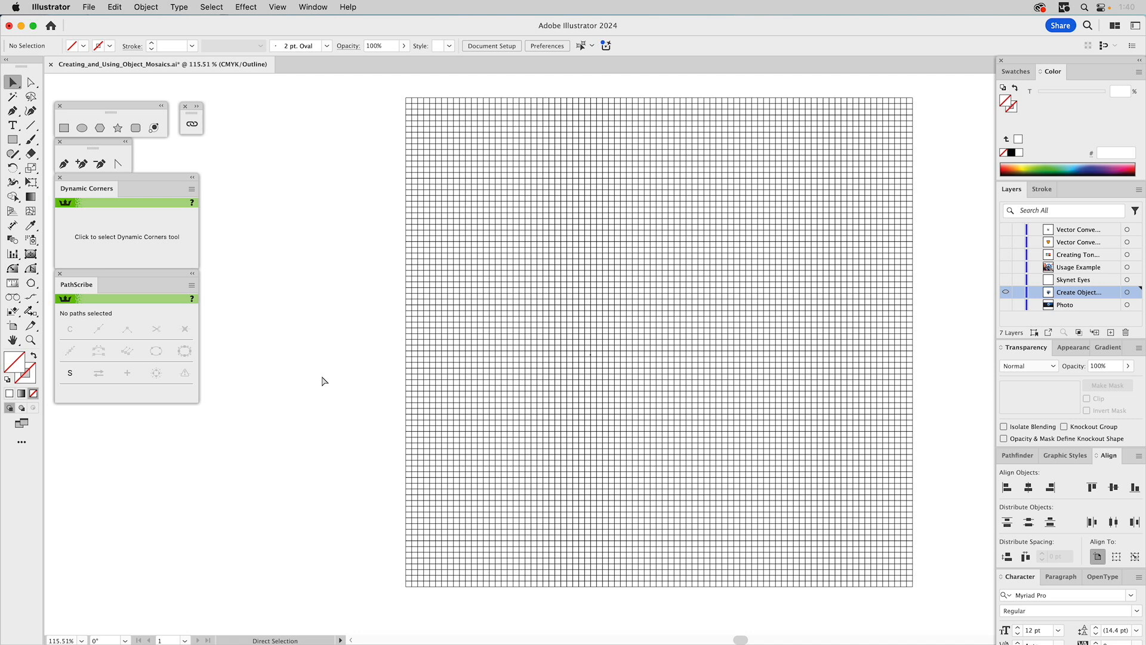
{"action": "key", "text": "super+y"}
{"action": "key", "text": "v"}
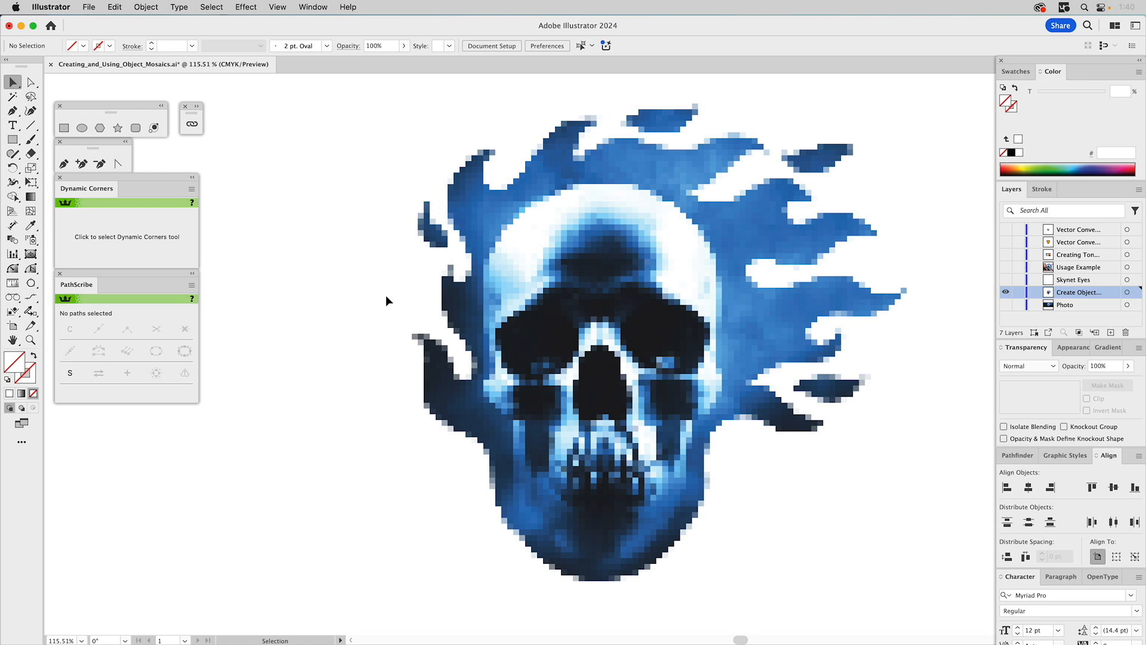
- Directly select a white background tile, extend the selection to all tiles with the same fill color, and clear the selection
{"action": "key", "text": "a"}
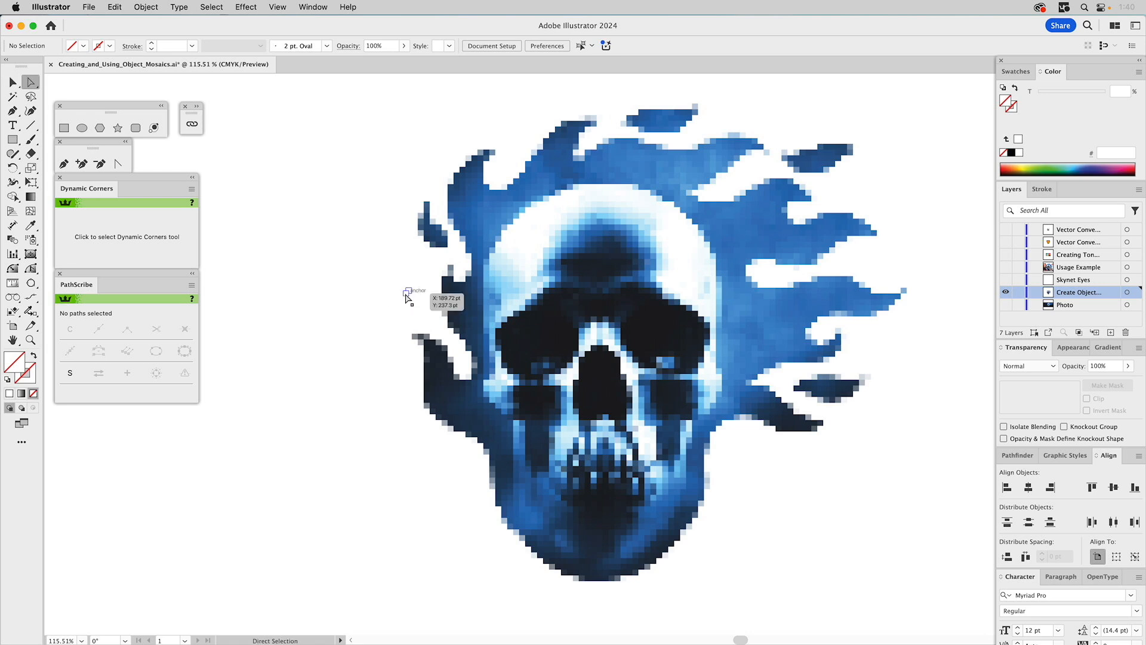
{"action": "left_click", "coordinate": [407, 293]}
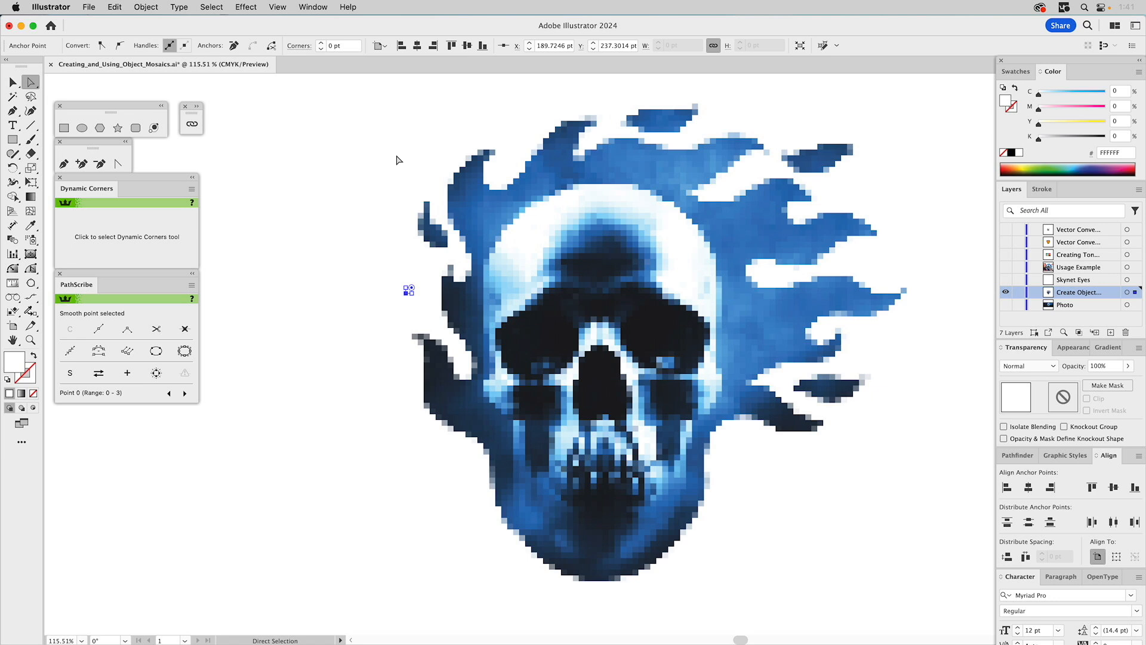
{"action": "left_click", "coordinate": [403, 289]}
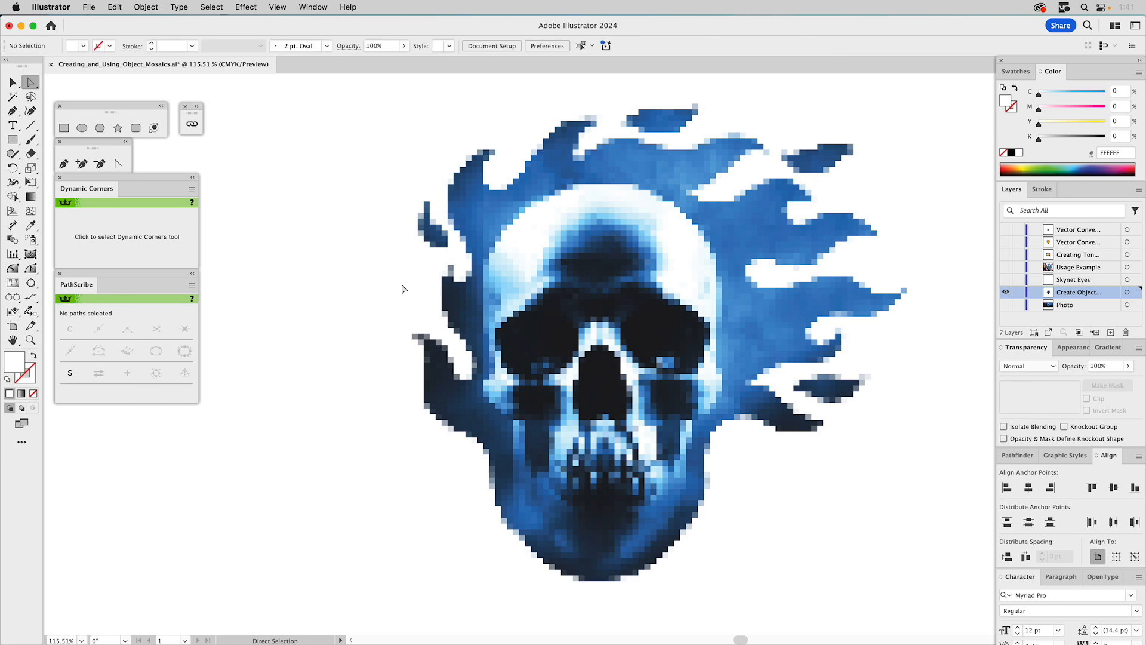
{"action": "left_click", "coordinate": [408, 290]}
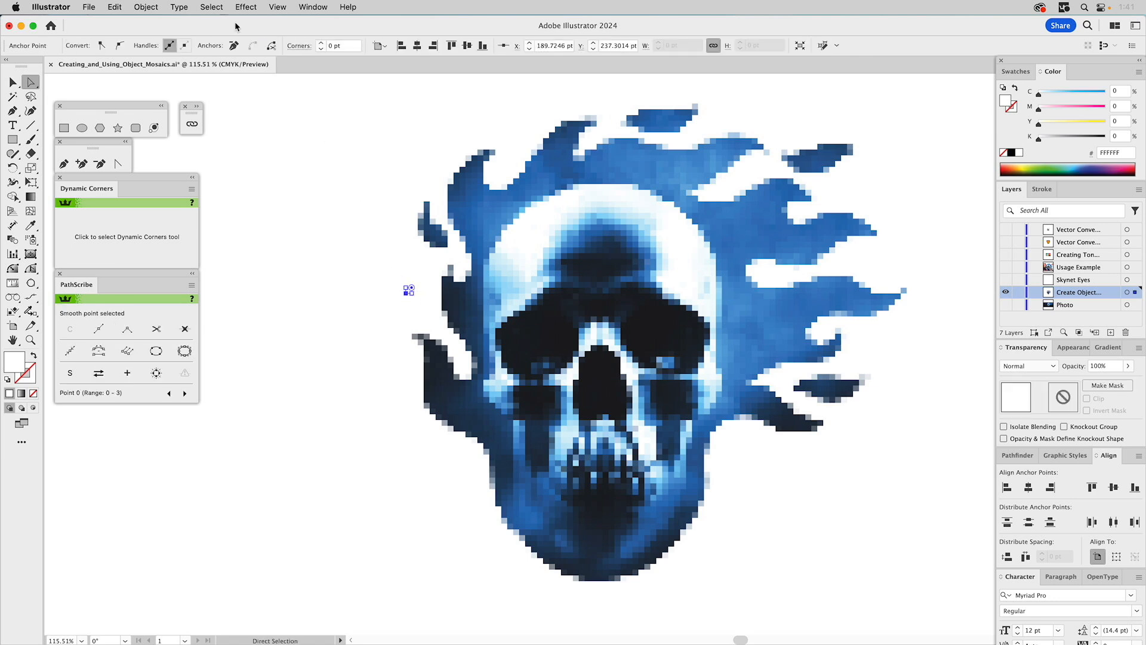
{"action": "left_click", "coordinate": [218, 7]}
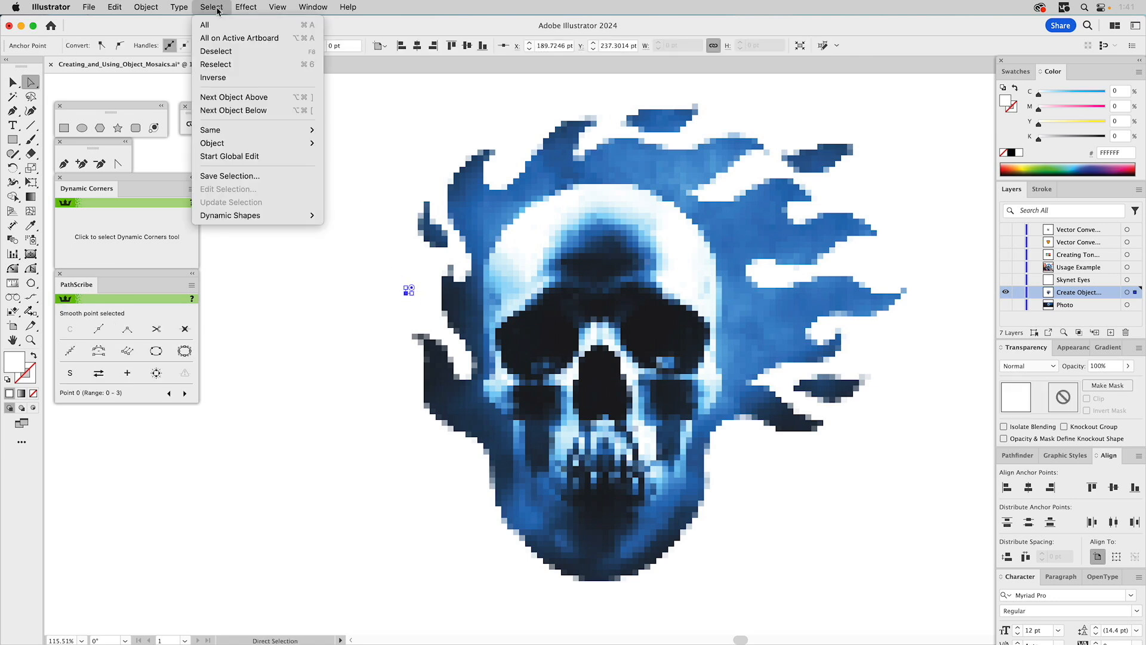
{"action": "mouse_move", "coordinate": [229, 130]}
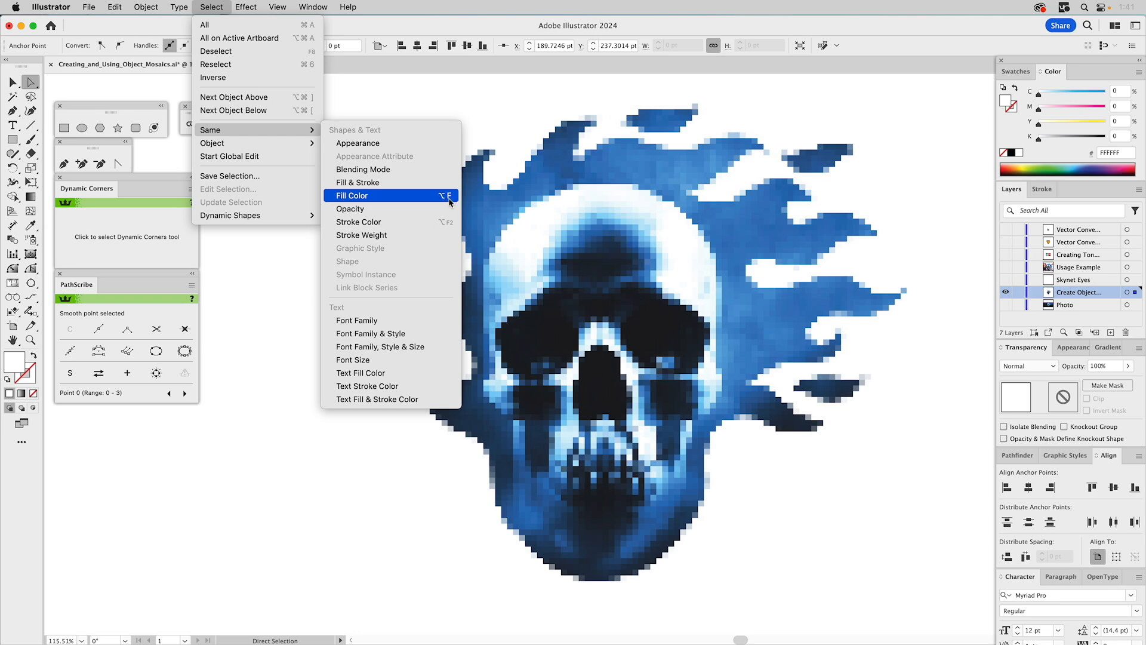
{"action": "left_click", "coordinate": [353, 196]}
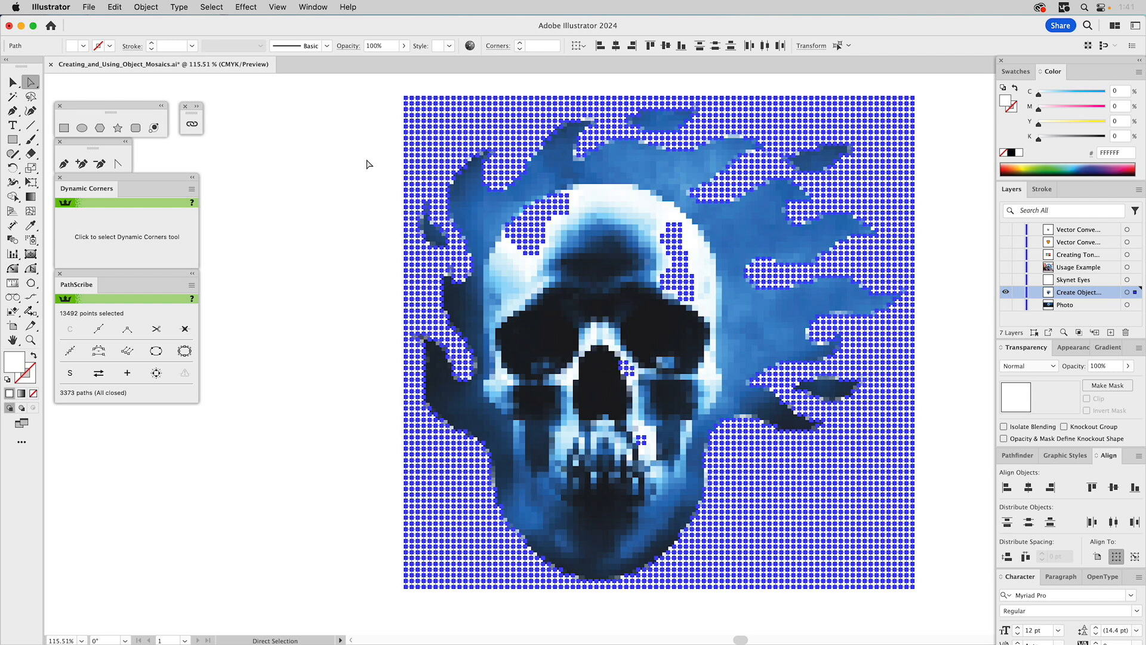
{"action": "key", "text": "v"}
{"action": "key", "text": "a"}
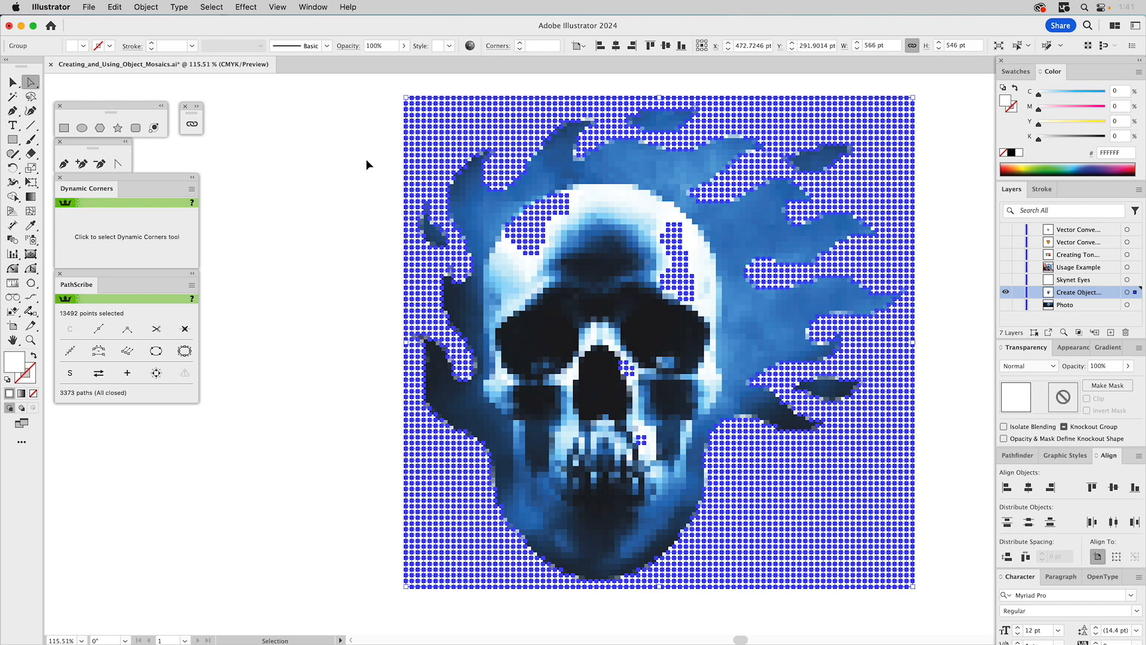
{"action": "left_click", "coordinate": [367, 159]}
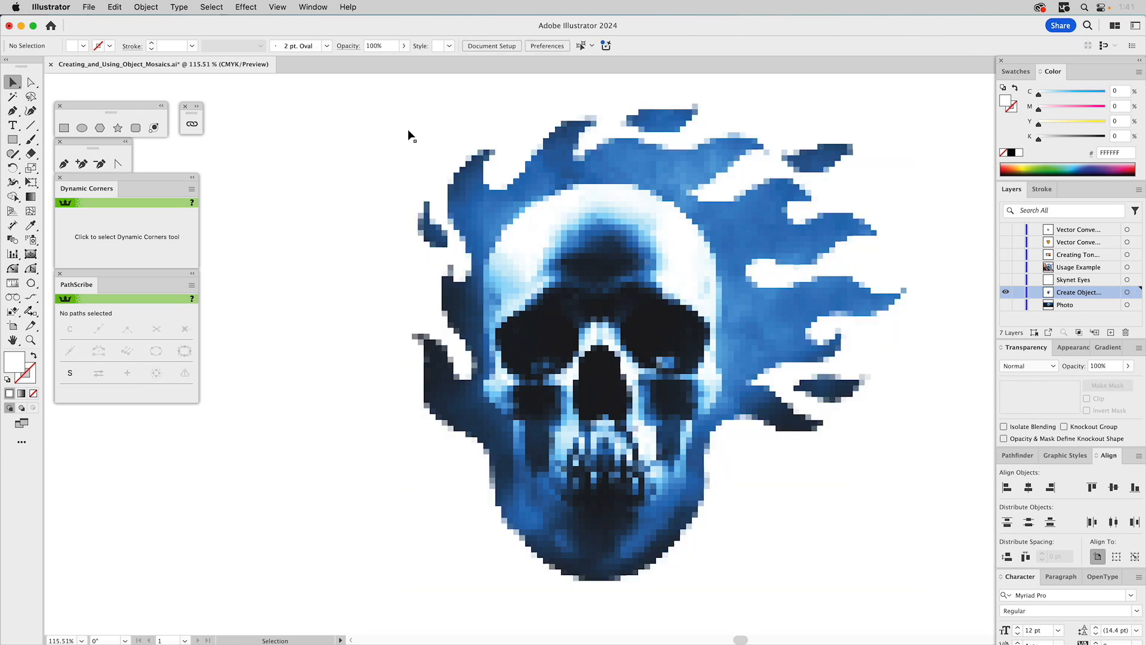
- Ungroup the mosaic and delete every tile that shares the white background fill
{"action": "left_click", "coordinate": [427, 121]}
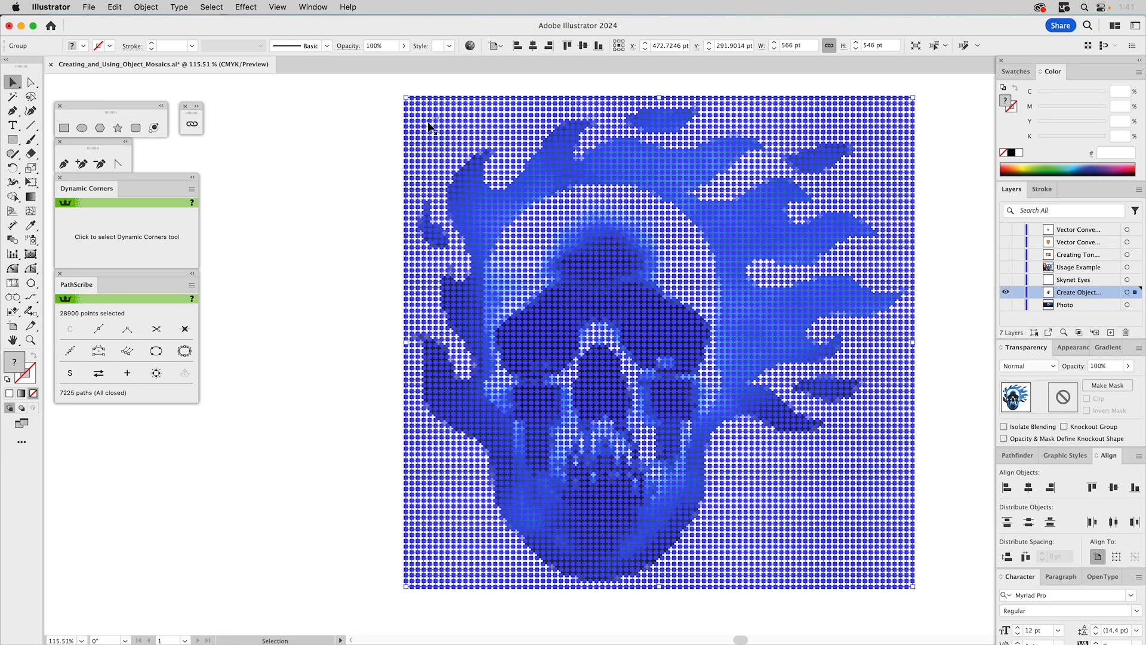
{"action": "left_click", "coordinate": [355, 163]}
{"action": "left_click", "coordinate": [455, 143]}
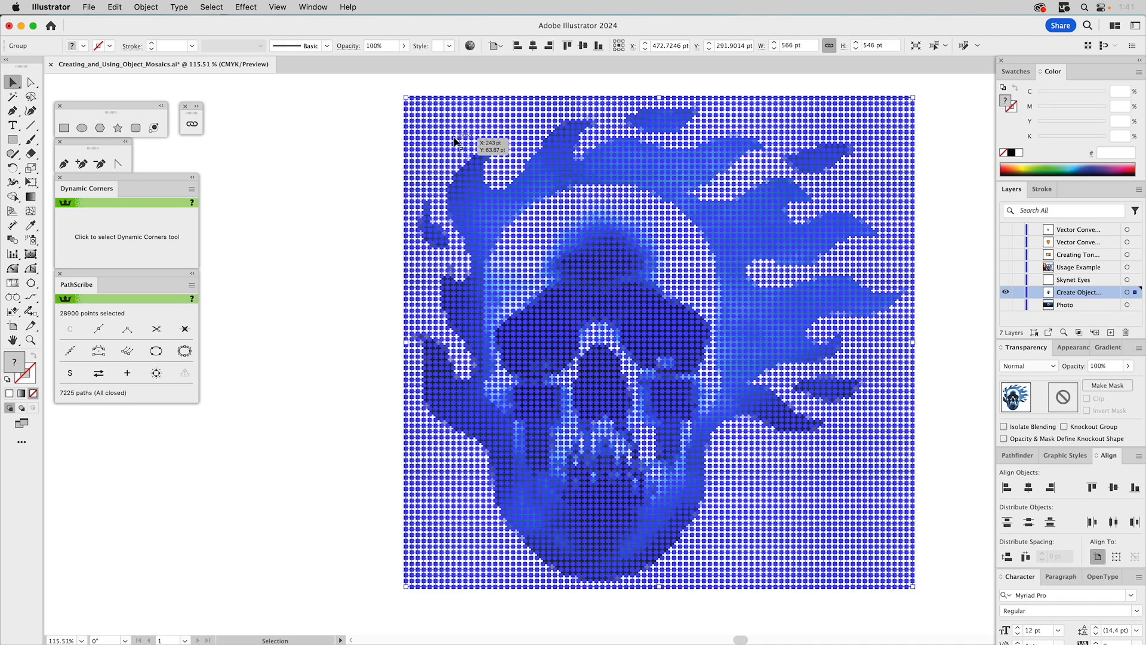
{"action": "left_click", "coordinate": [410, 142], "text": "super"}
{"action": "key", "text": "super+6"}
{"action": "key", "text": "Delete"}
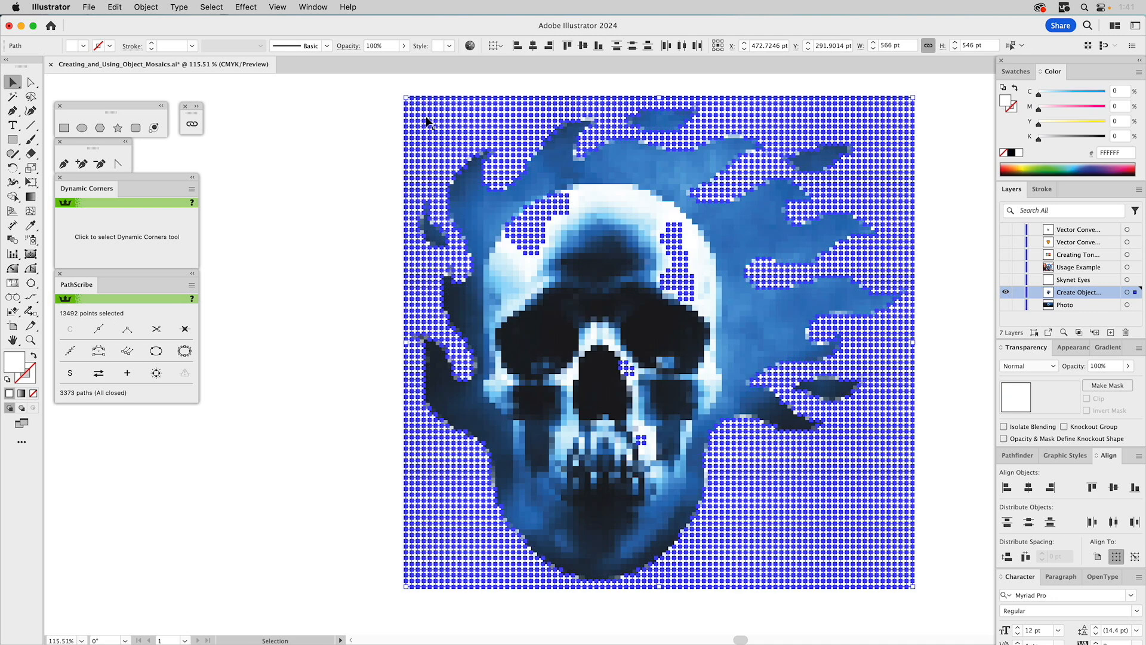
- Group the selected white tiles and select all of them inside the nested group in isolation mode
{"action": "key", "text": "a"}
{"action": "key", "text": "super+g"}
{"action": "key", "text": "v"}
{"action": "double_click", "coordinate": [502, 146]}
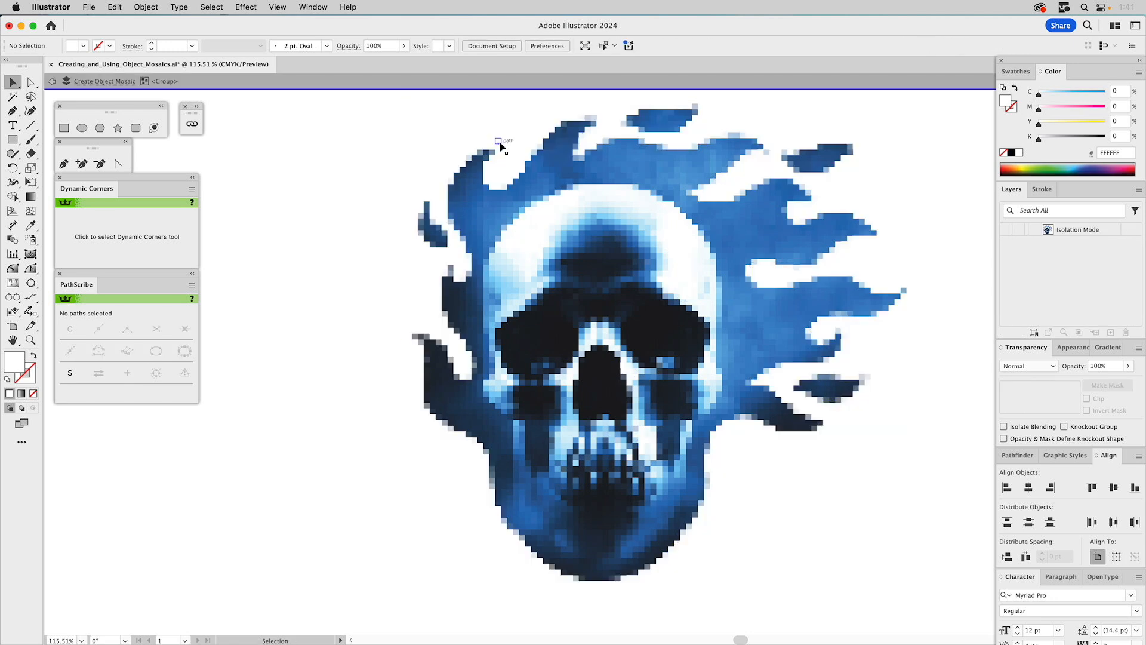
{"action": "key", "text": "super+a"}
{"action": "double_click", "coordinate": [524, 227]}
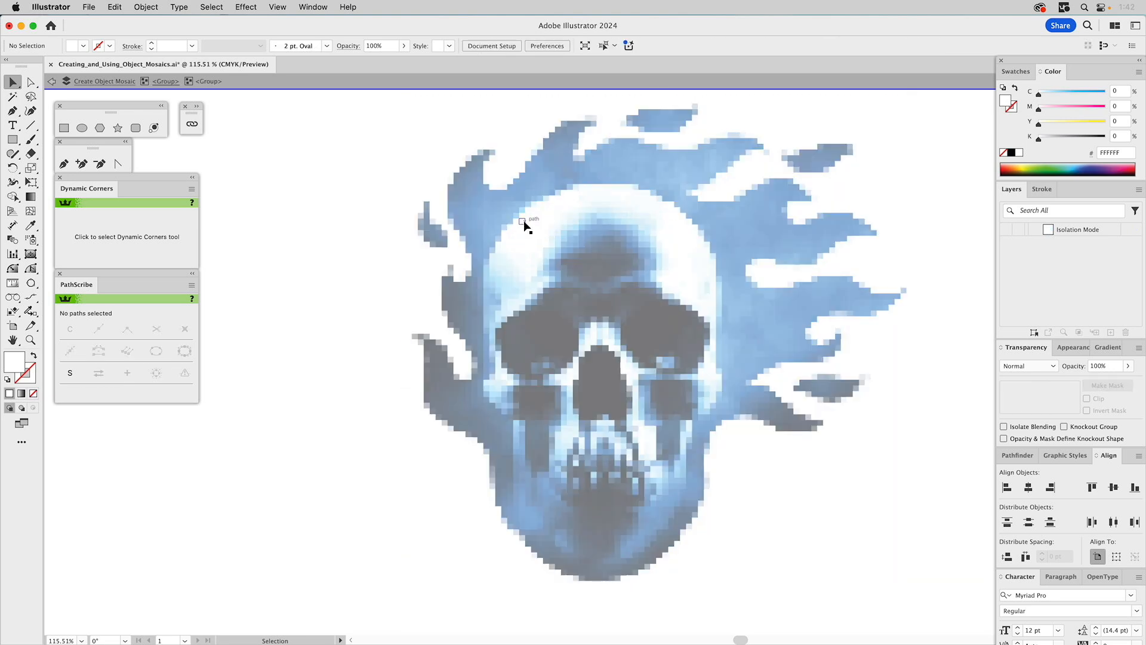
{"action": "key", "text": "super+a"}
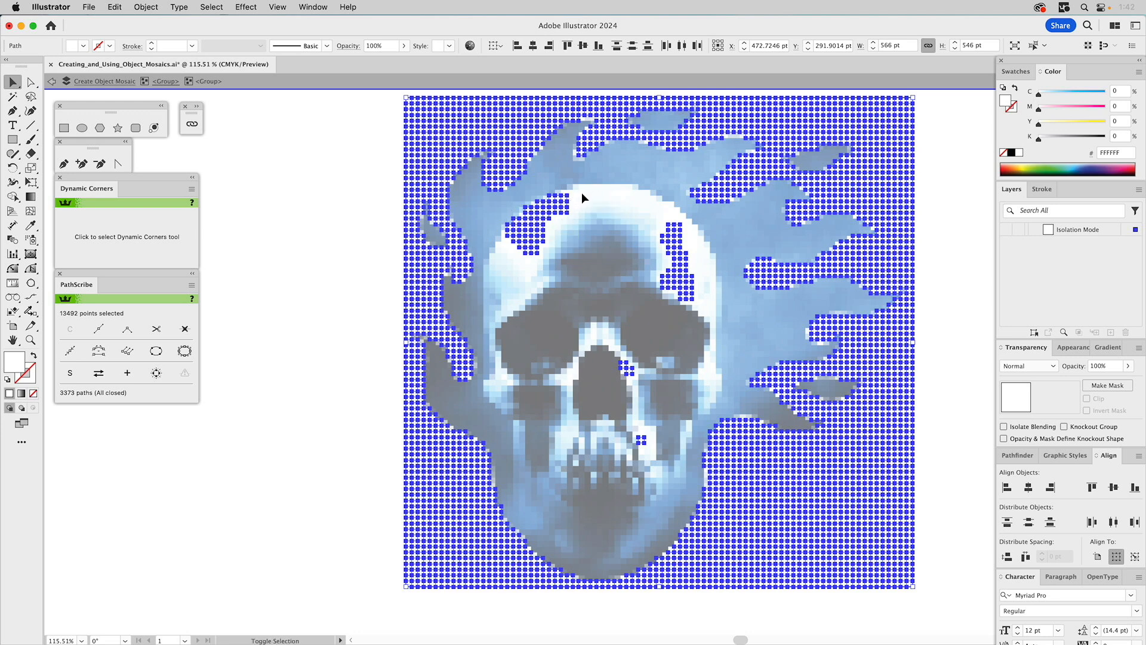
- Exclude the white tiles inside the skull from the selection, delete the remaining white background tiles, and exit isolation mode
{"action": "left_click_drag", "start_coordinate": [504, 263], "coordinate": [504, 262]}
{"action": "left_click_drag", "start_coordinate": [630, 215], "coordinate": [704, 316]}
{"action": "left_click_drag", "start_coordinate": [632, 379], "coordinate": [664, 460]}
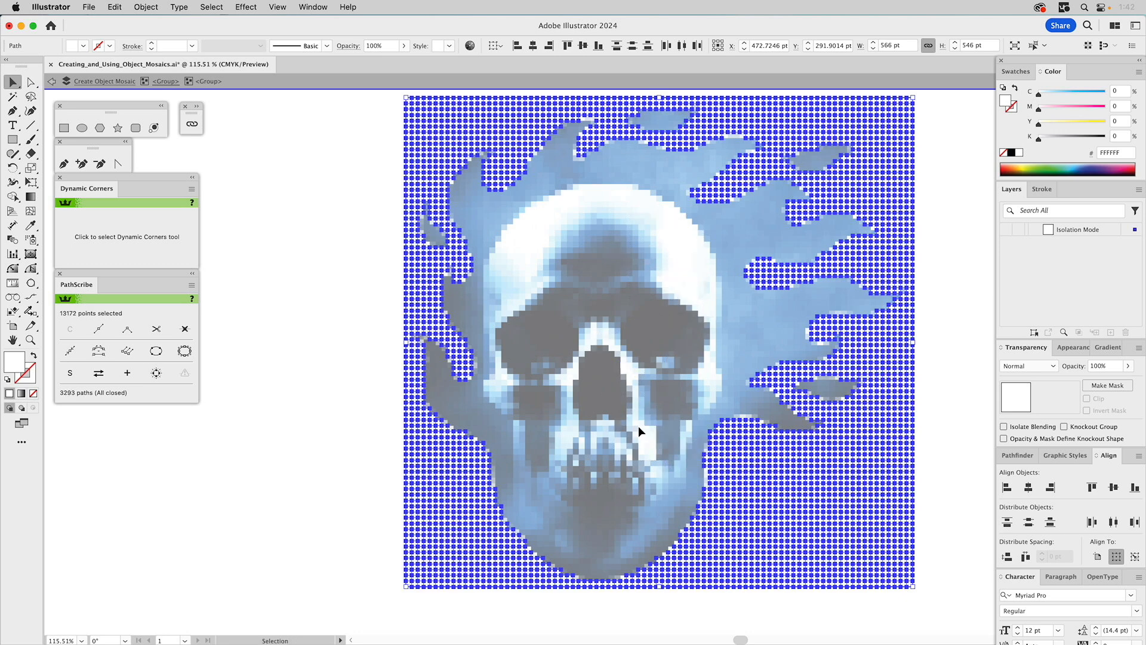
{"action": "key", "text": "super+shift+a"}
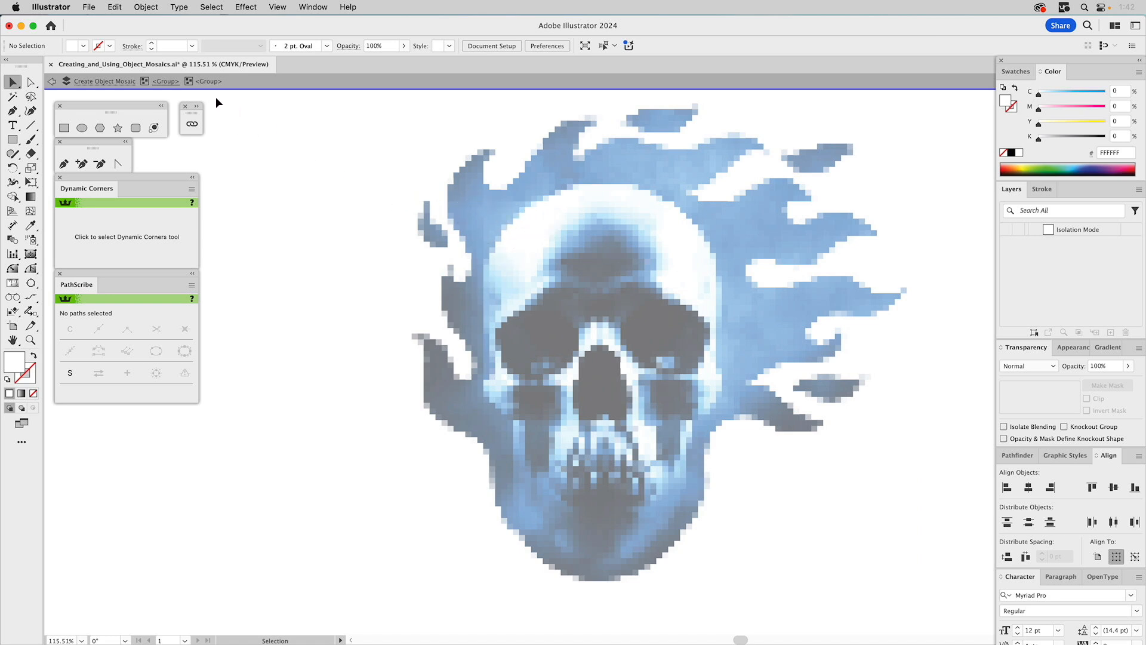
{"action": "double_click", "coordinate": [296, 134]}
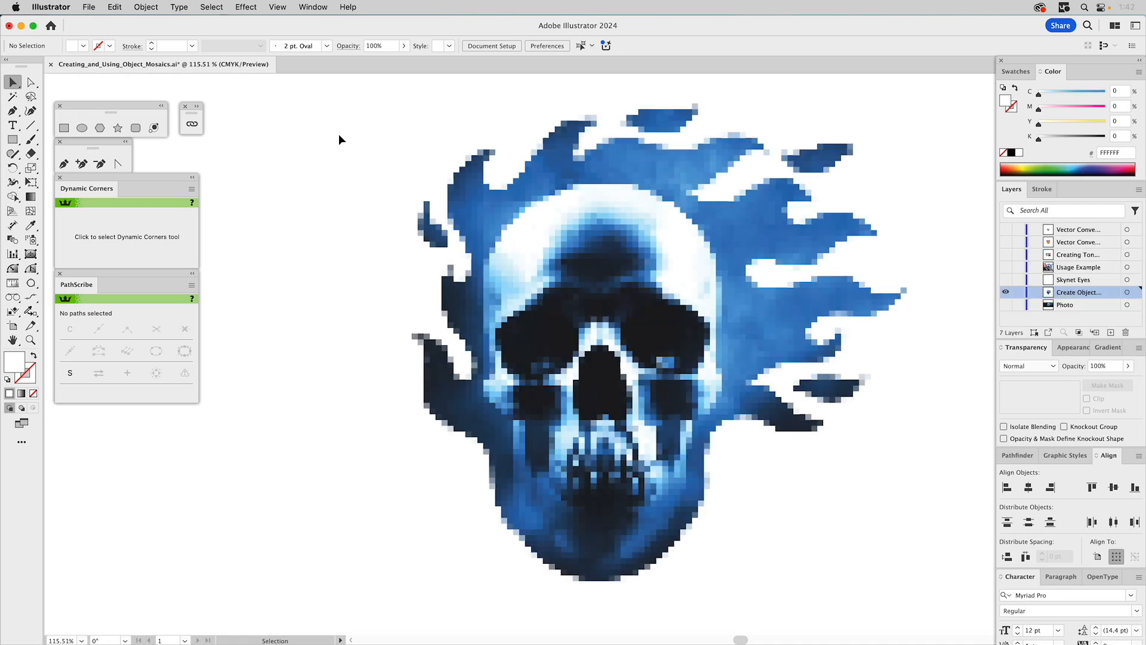
- Select the whole remaining mosaic to check its tiles and clear the selection
{"action": "key", "text": "a"}
{"action": "key", "text": "v"}
{"action": "key", "text": "super+a"}
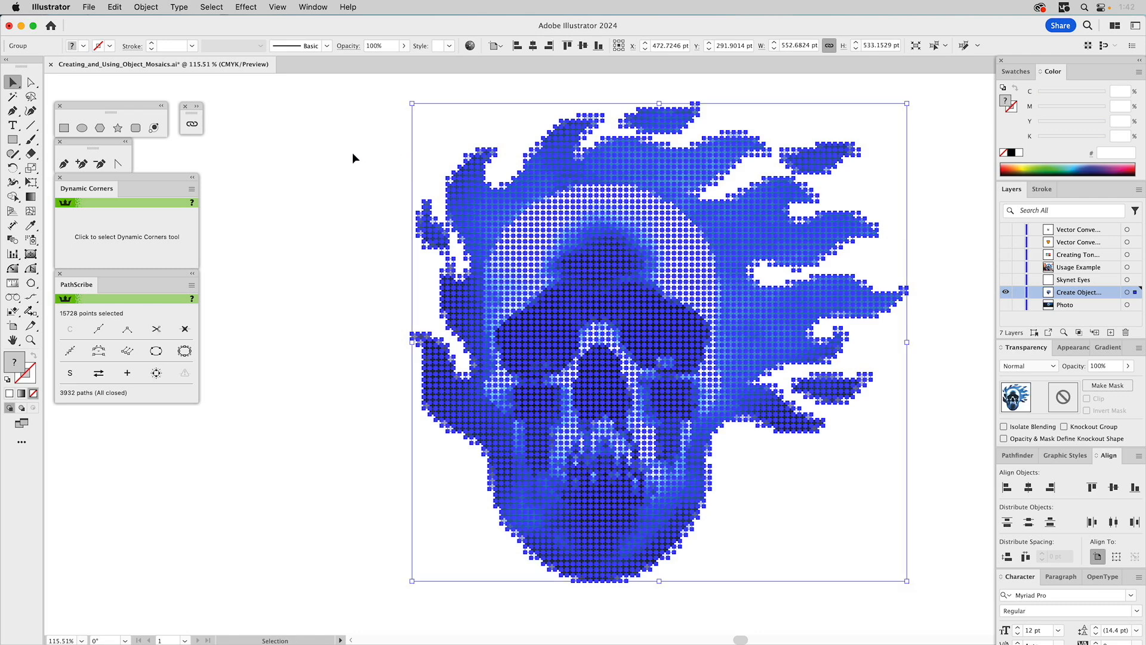
{"action": "key", "text": "shift+super+a"}
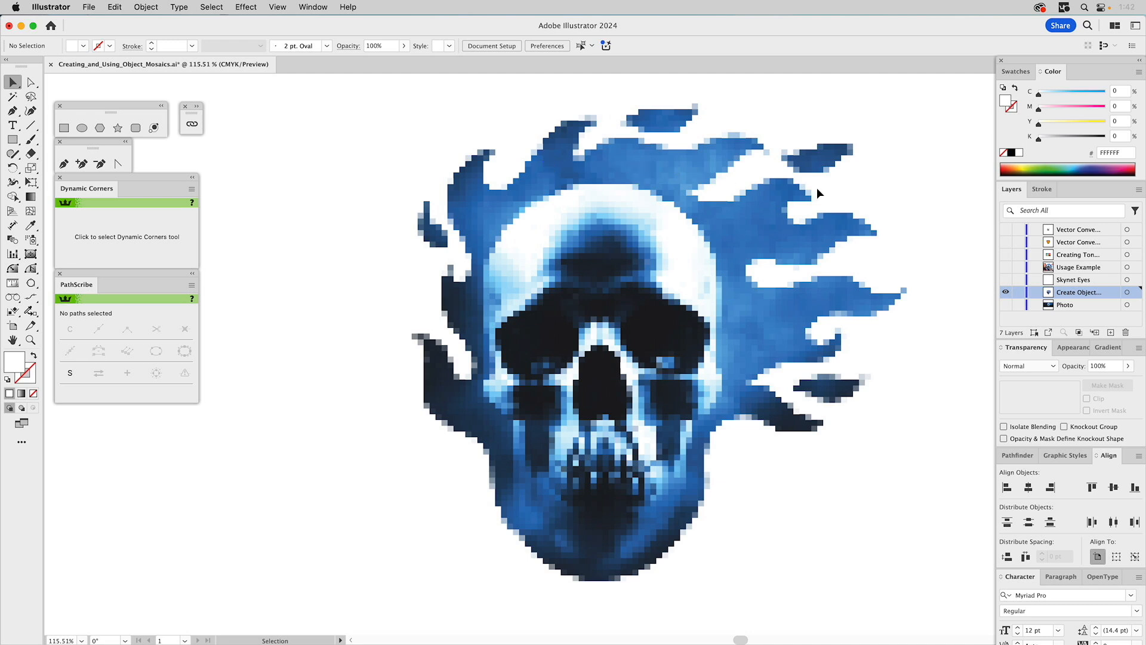
- Show the Skynet Eyes layer and make it the active layer
{"action": "left_click", "coordinate": [1006, 280]}
{"action": "left_click", "coordinate": [1068, 281]}
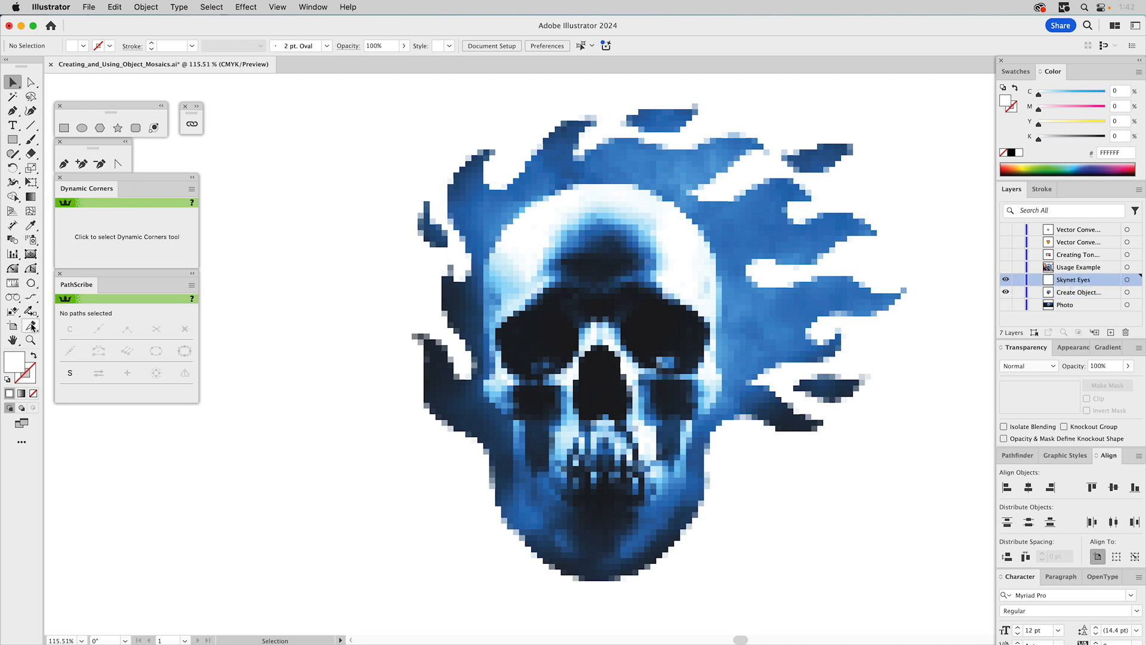
- Isolate the mosaic group and select a 3 by 3 block of dark tiles inside the skull's left eye socket
{"action": "left_click", "coordinate": [31, 340]}
{"action": "left_click_drag", "start_coordinate": [501, 304], "coordinate": [620, 405]}
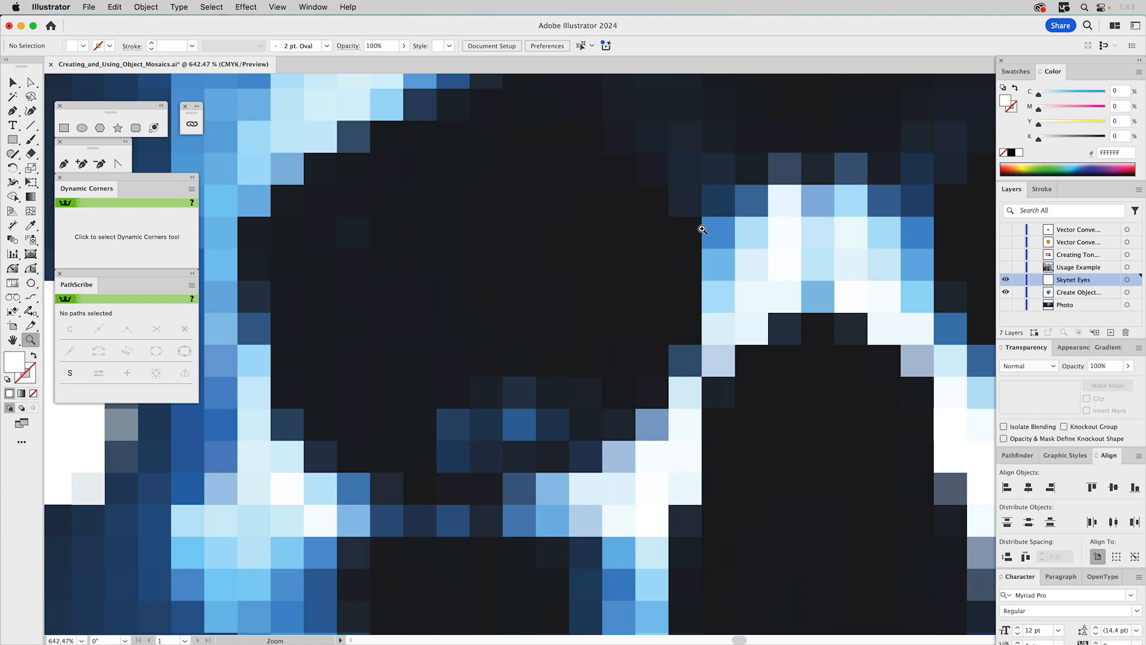
{"action": "key", "text": "v"}
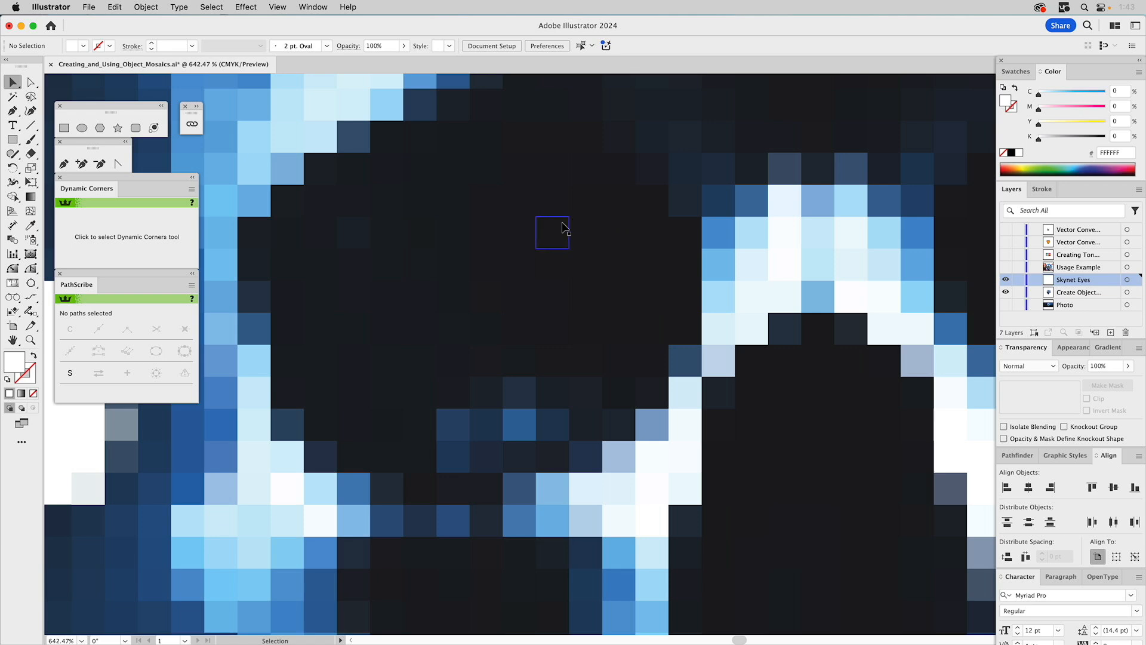
{"action": "left_click", "coordinate": [553, 229]}
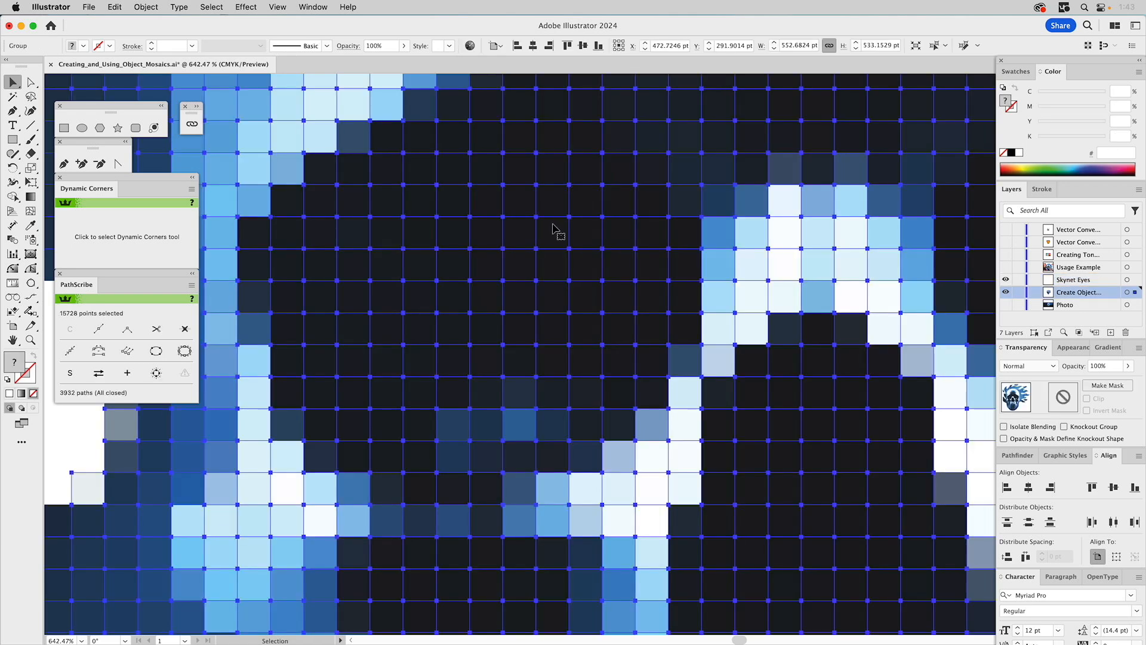
{"action": "double_click", "coordinate": [552, 229]}
{"action": "left_click", "coordinate": [550, 231]}
{"action": "left_click", "coordinate": [519, 231], "text": "shift"}
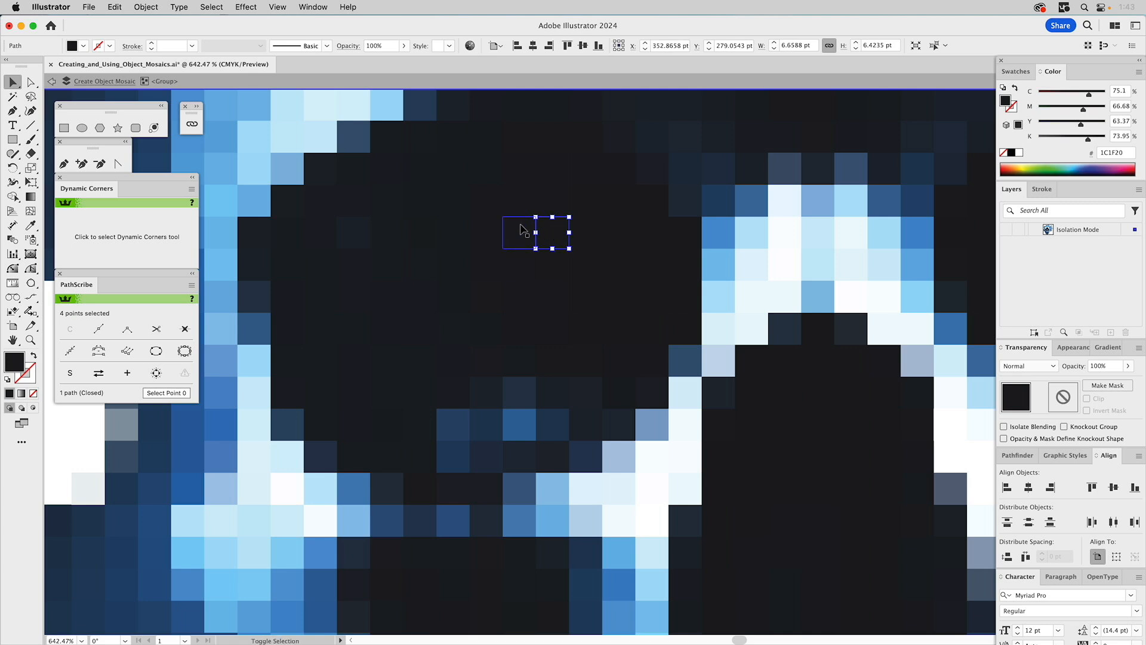
{"action": "left_click", "coordinate": [489, 231], "text": "shift"}
{"action": "left_click", "coordinate": [486, 264], "text": "shift"}
{"action": "left_click", "coordinate": [519, 266], "text": "shift"}
{"action": "left_click", "coordinate": [552, 296], "text": "shift"}
{"action": "left_click", "coordinate": [518, 298], "text": "shift"}
{"action": "left_click", "coordinate": [482, 300], "text": "shift"}
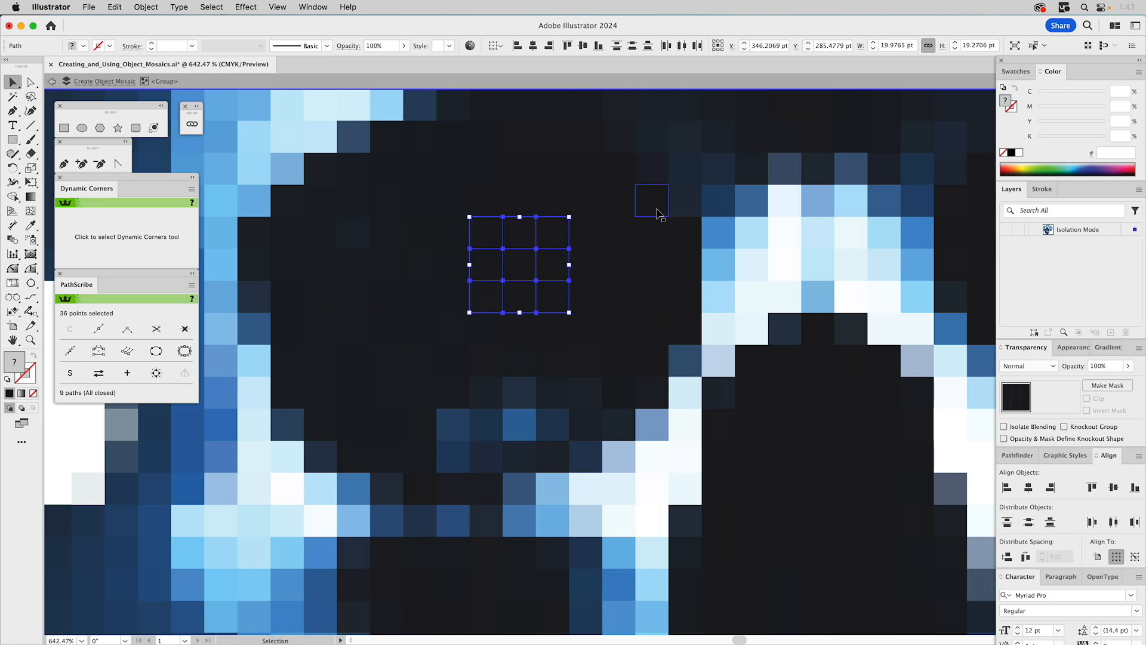
- Copy the nine tiles out of isolation, lock the mosaic layer, and paste them in place on the Skynet Eyes layer
{"action": "key", "text": "Escape"}
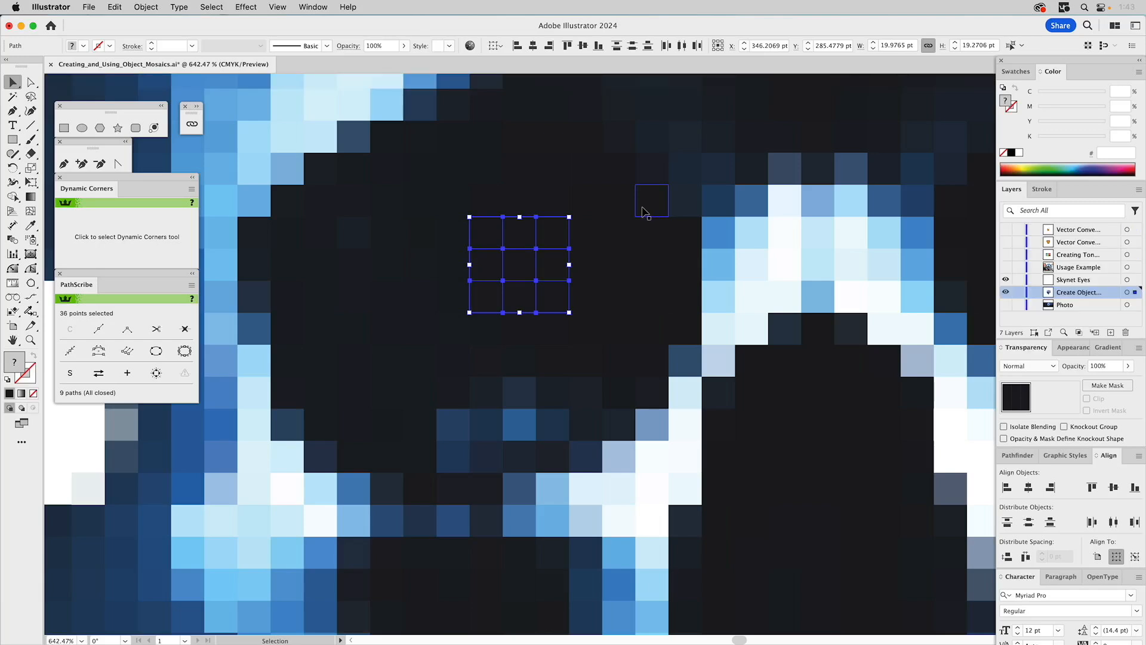
{"action": "left_click", "coordinate": [578, 200]}
{"action": "key", "text": "super+shift+a"}
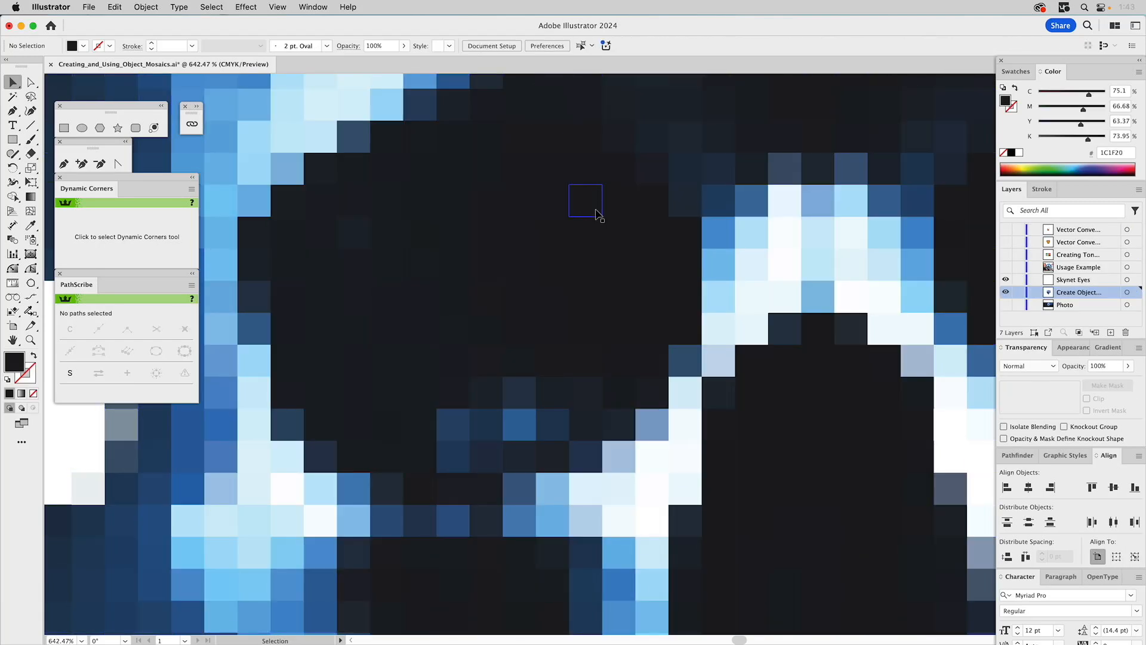
{"action": "left_click", "coordinate": [1019, 293]}
{"action": "left_click", "coordinate": [1062, 281]}
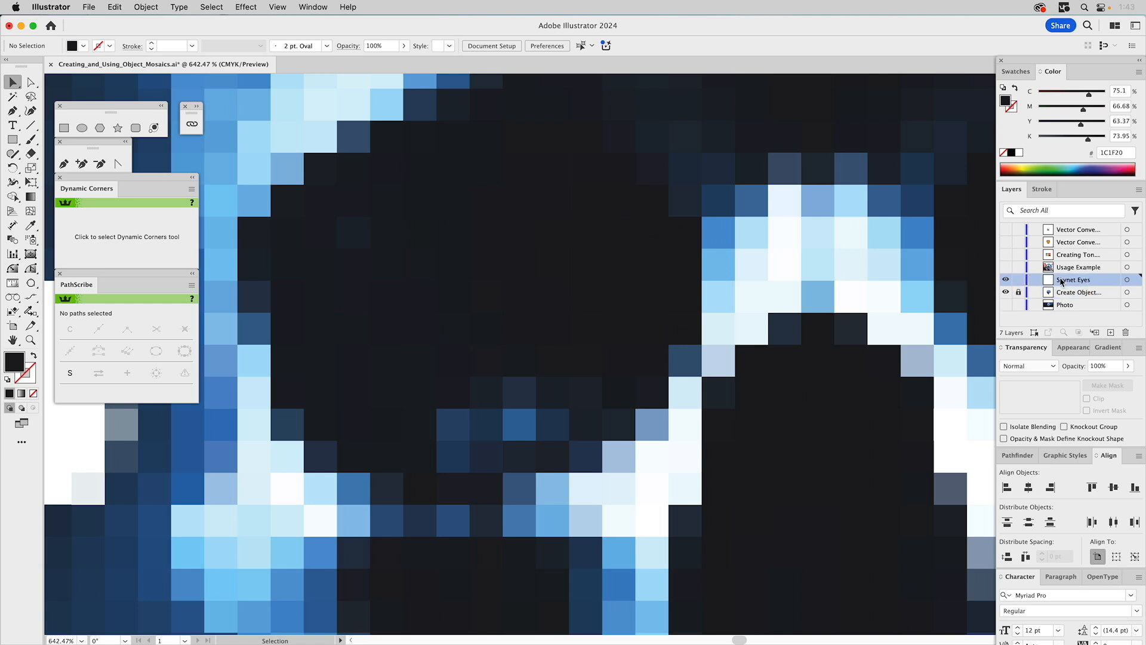
{"action": "key", "text": "super"}
{"action": "left_click", "coordinate": [1061, 280], "text": "alt"}
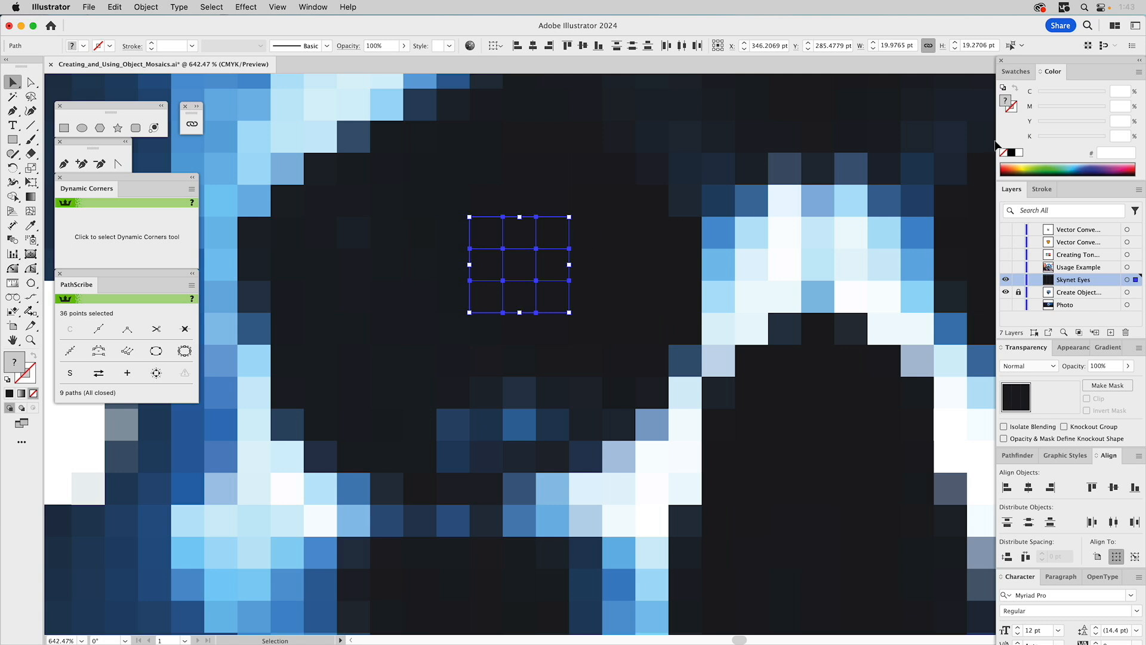
- Fill the nine eye tiles with the red swatch, keeping the Skynet Eyes layer unlocked and the mosaic layer locked
{"action": "left_click", "coordinate": [1015, 72]}
{"action": "left_click", "coordinate": [1046, 109]}
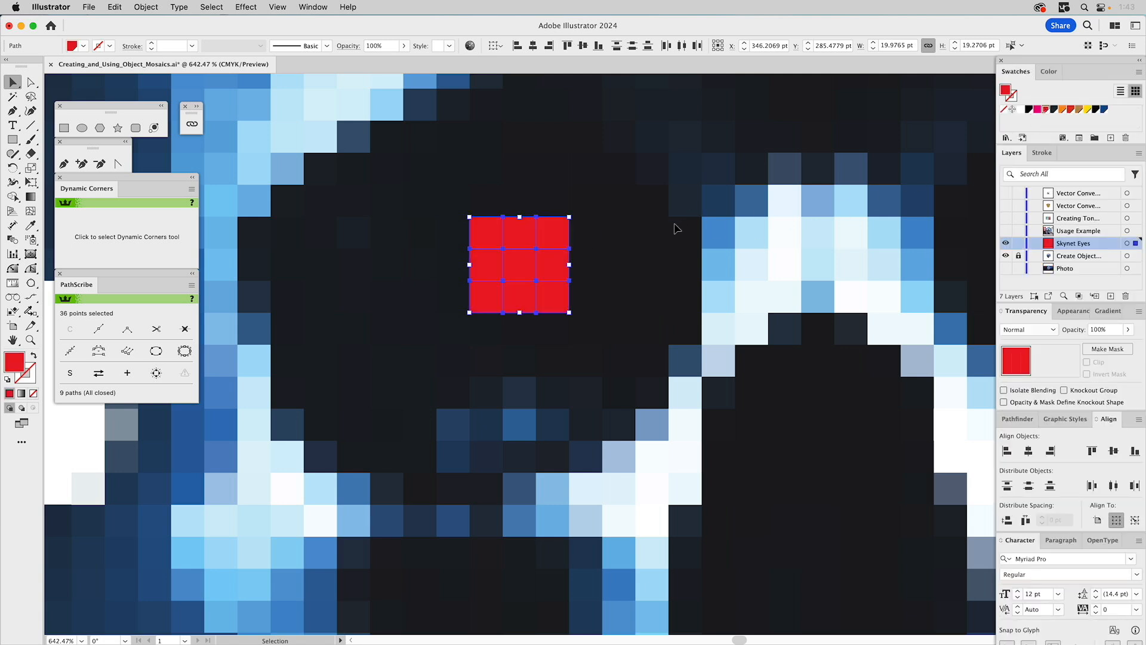
{"action": "left_click", "coordinate": [1019, 245]}
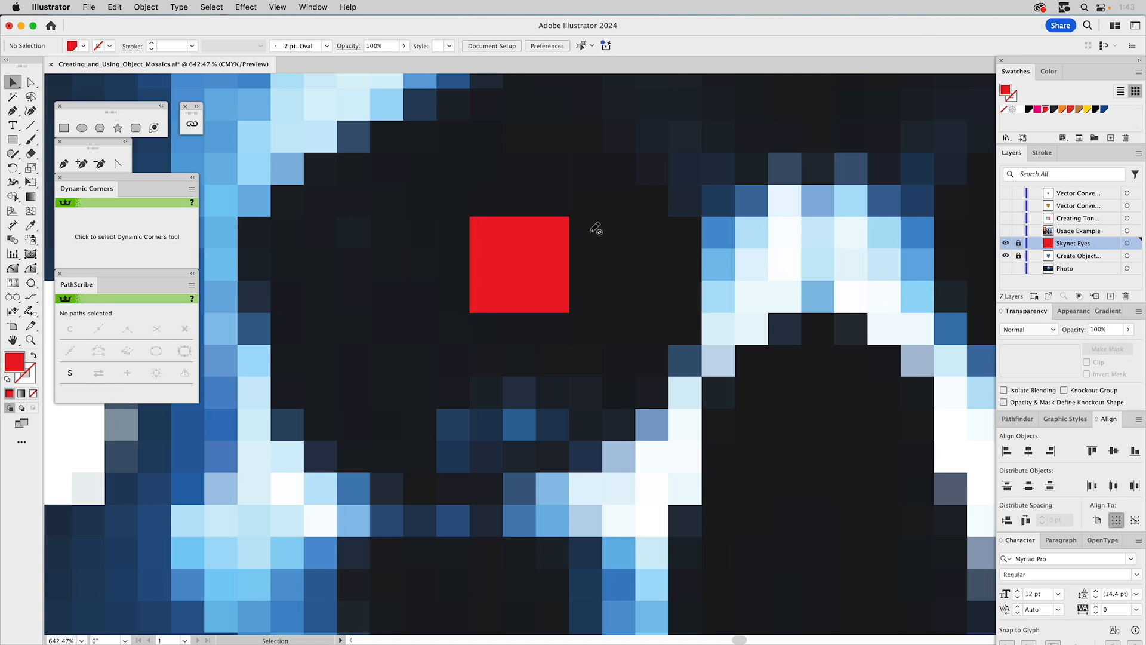
{"action": "left_click", "coordinate": [1019, 243]}
{"action": "left_click", "coordinate": [1019, 256]}
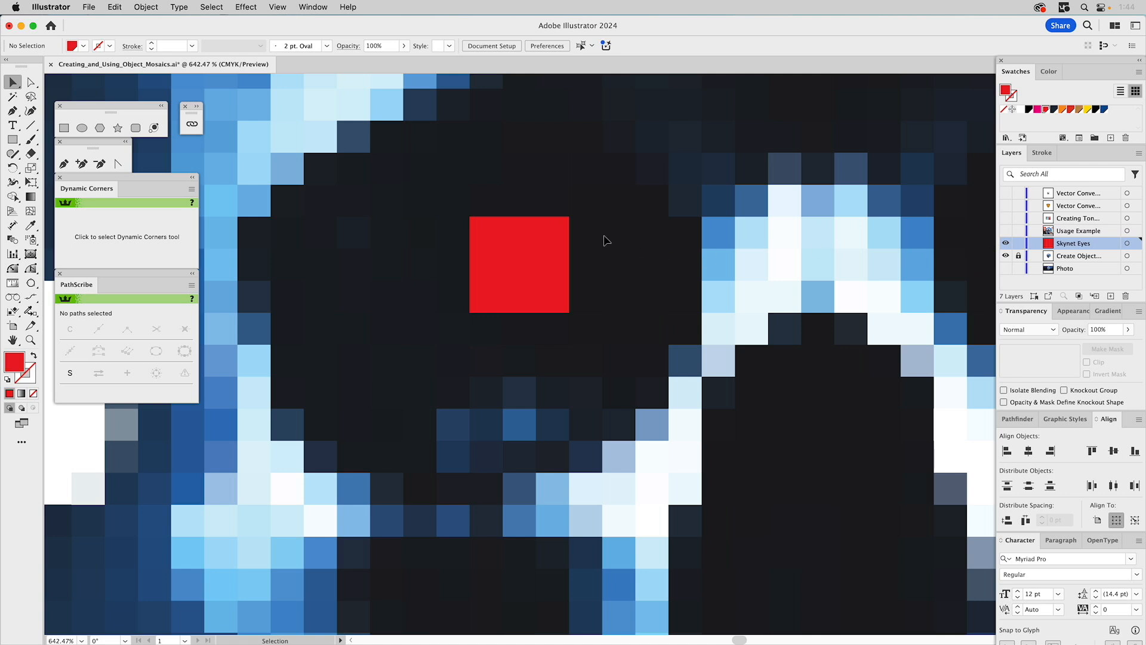
- Select the four red tiles at the middle of each side of the 3 by 3 eye block
{"action": "left_click", "coordinate": [519, 258]}
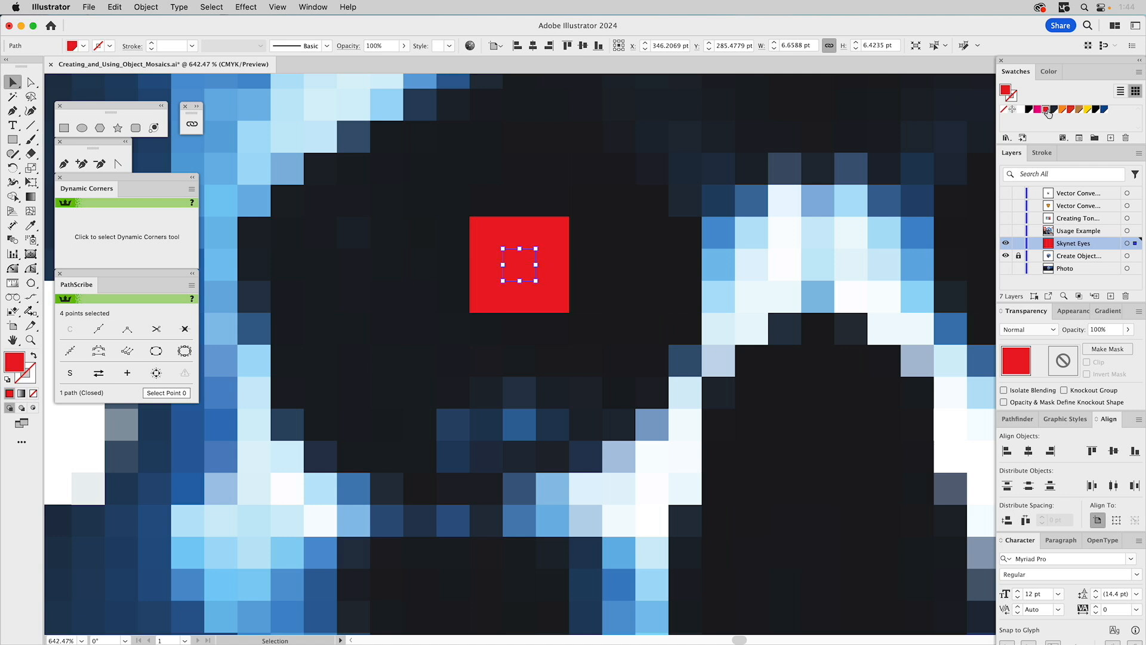
{"action": "left_click", "coordinate": [1053, 73]}
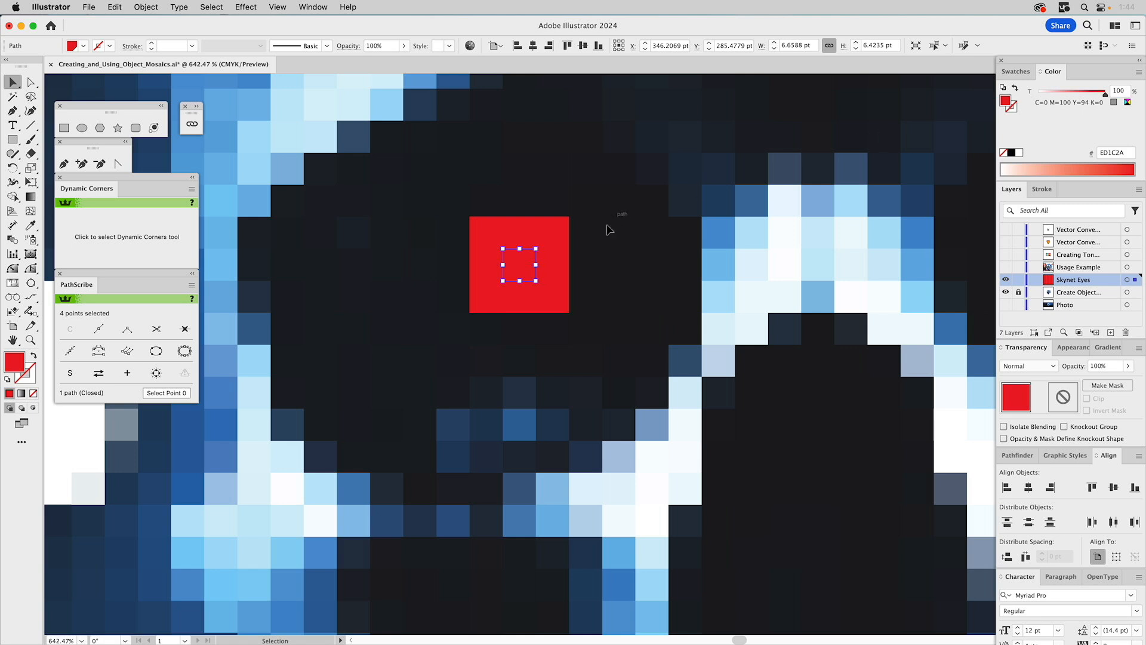
{"action": "left_click", "coordinate": [555, 261]}
{"action": "key", "text": "super+a"}
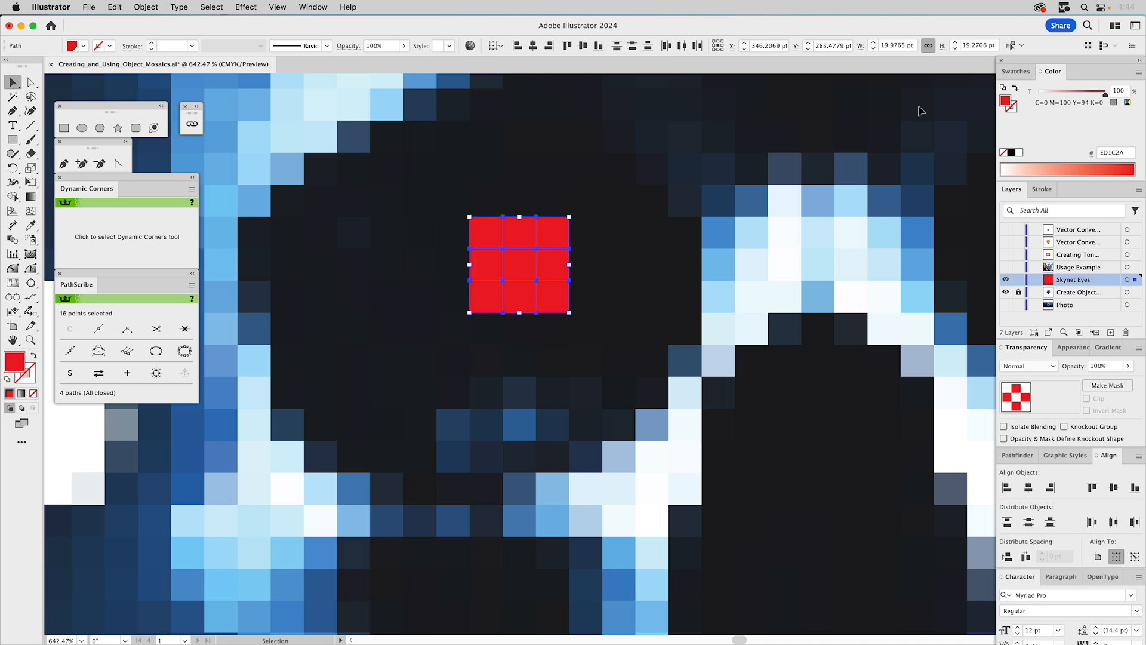
- Try lightening the red tint of the four side tiles down to 0% and undo the tint changes
{"action": "left_click", "coordinate": [1083, 94]}
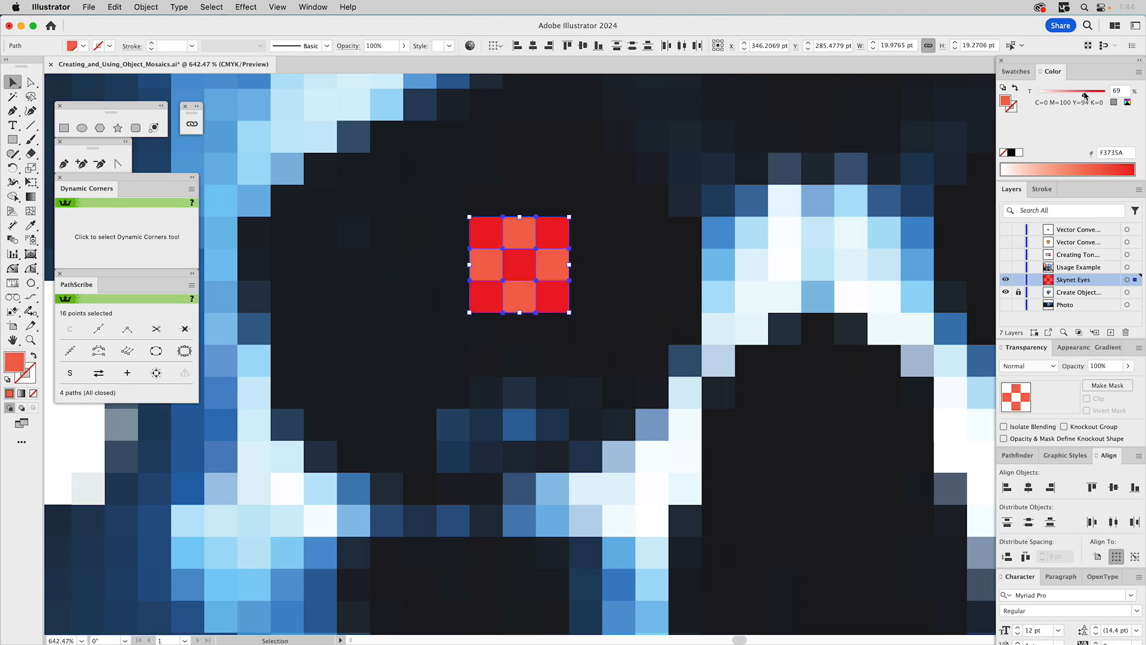
{"action": "left_click_drag", "start_coordinate": [1086, 96], "coordinate": [1087, 97]}
{"action": "left_click_drag", "start_coordinate": [1086, 95], "coordinate": [1035, 94]}
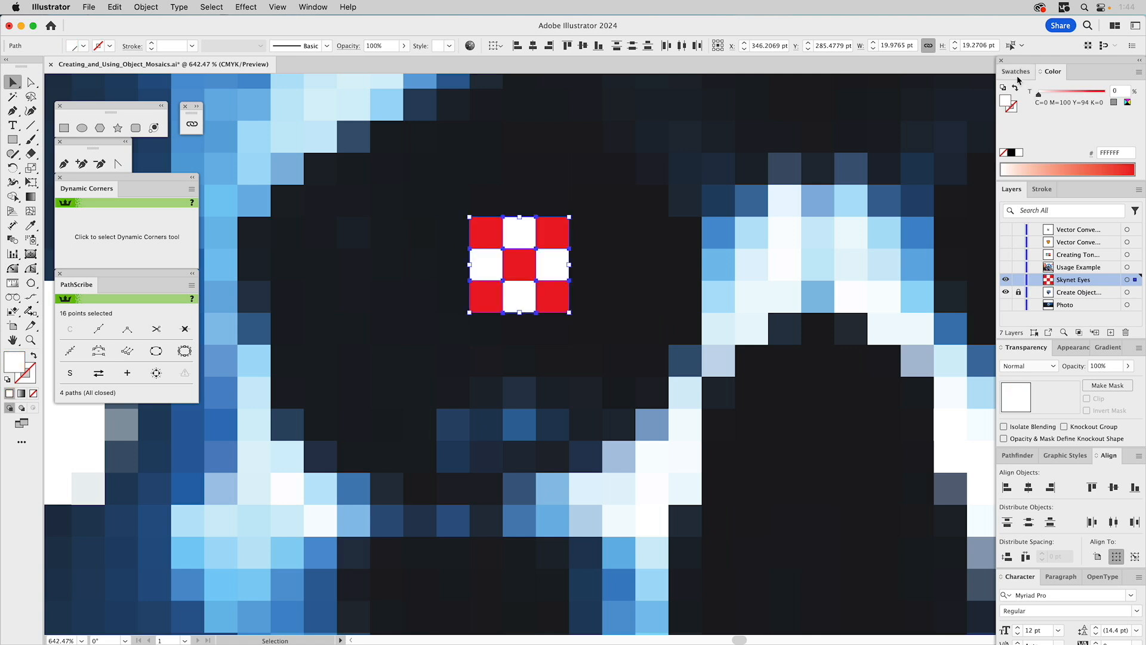
{"action": "key", "text": "super+z"}
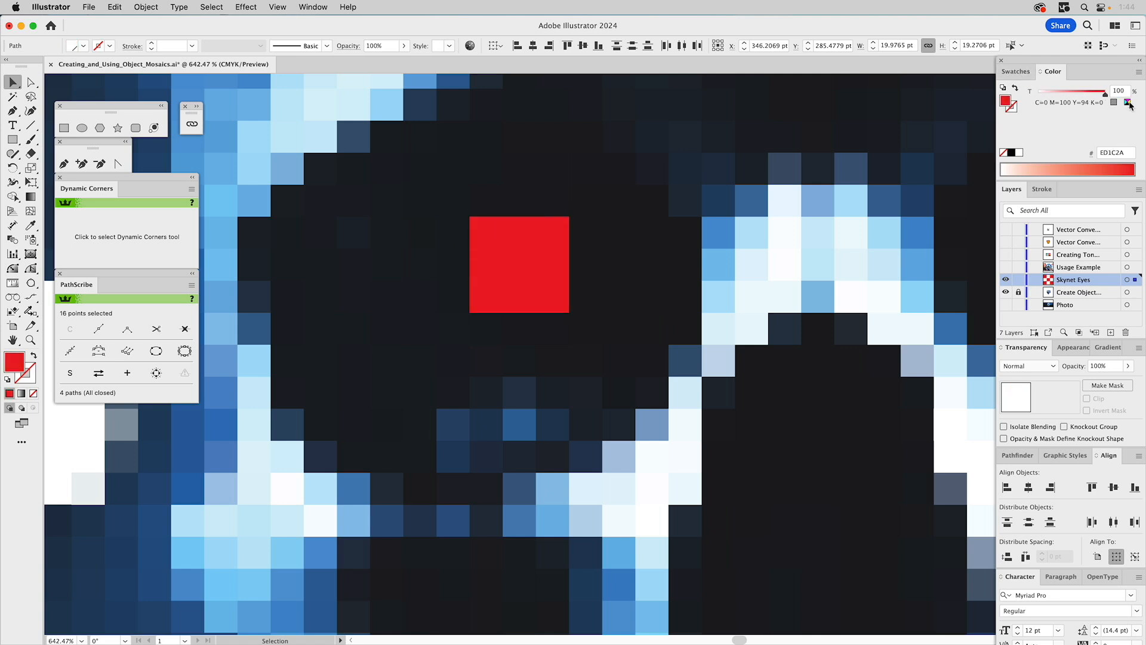
- Set the opacity of the four selected side tiles to 70%
{"action": "left_click", "coordinate": [1015, 71]}
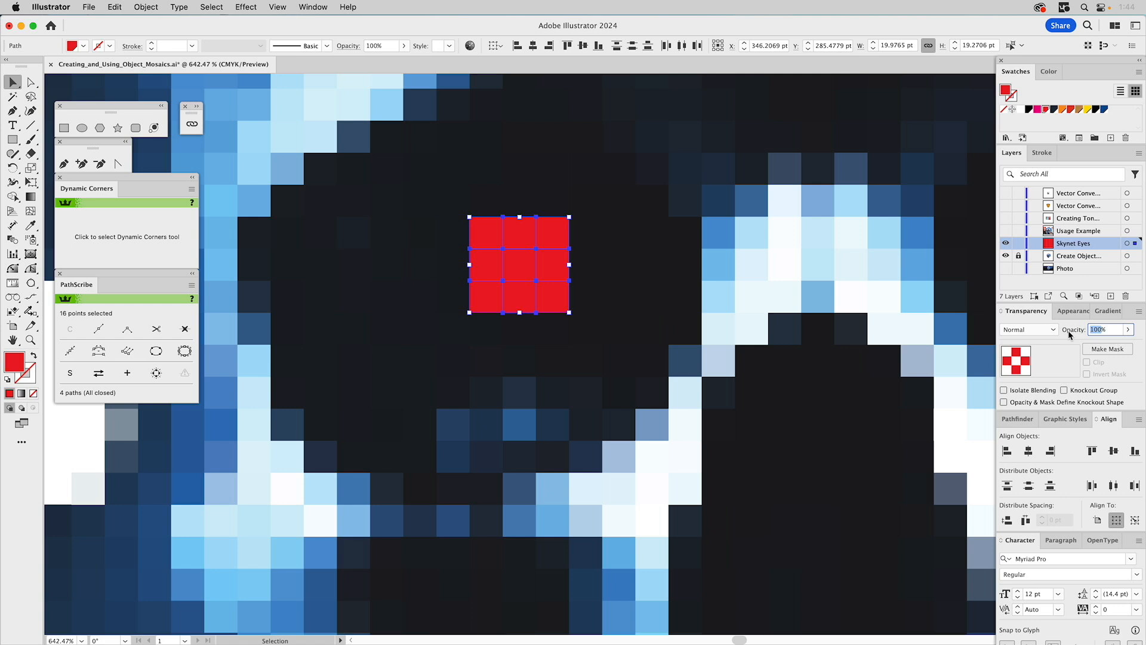
{"action": "type", "text": "70"}
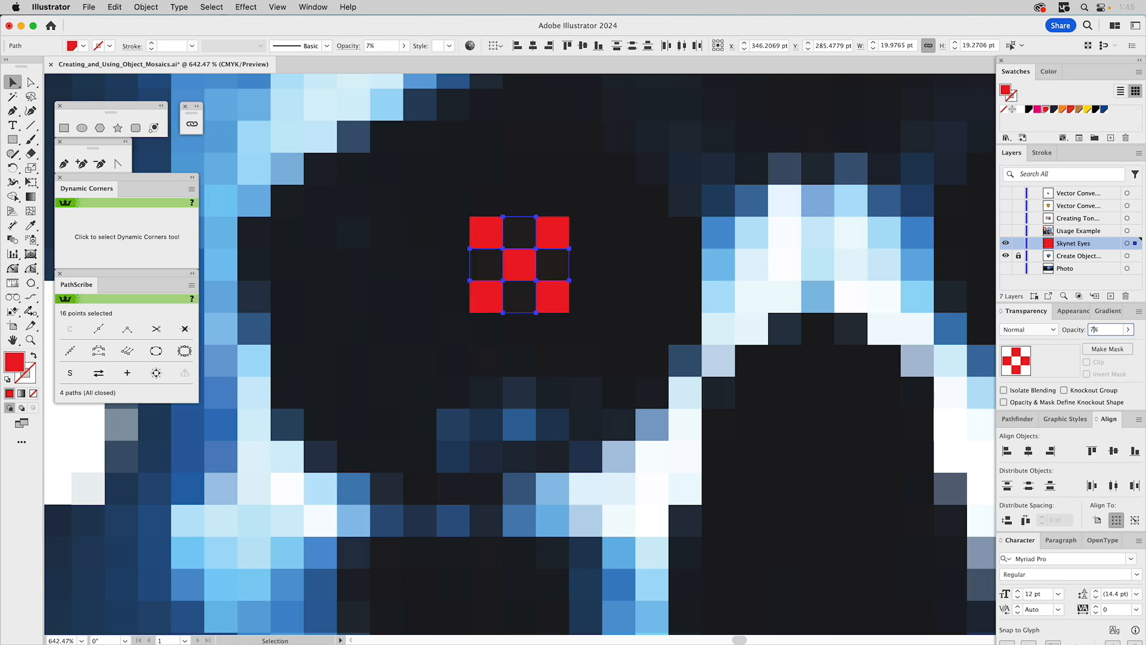
{"action": "key", "text": "Return"}
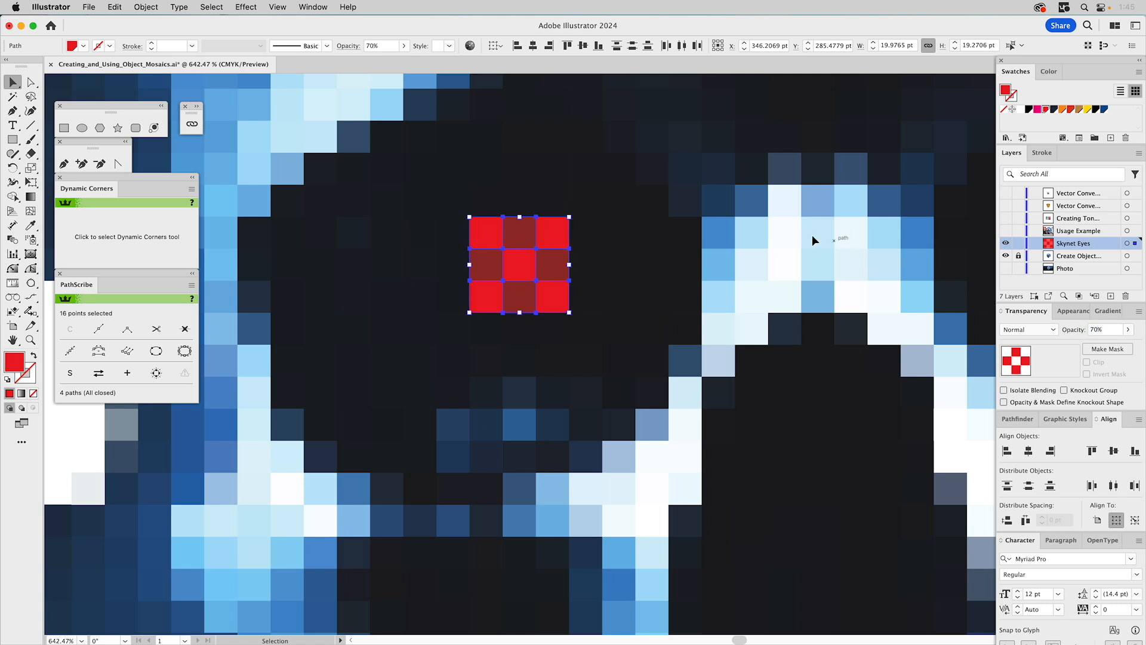
- Select the four corner tiles of the red eye block and set their opacity to 50%
{"action": "left_click", "coordinate": [556, 233]}
{"action": "left_click", "coordinate": [486, 232], "text": "shift"}
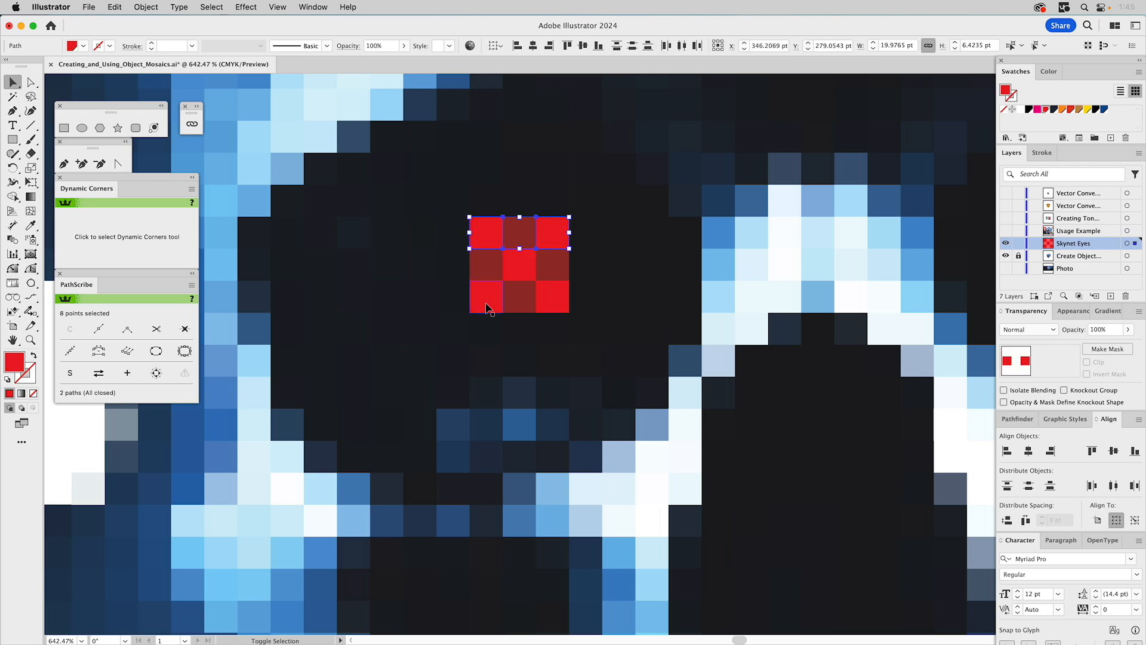
{"action": "left_click", "coordinate": [488, 304], "text": "shift"}
{"action": "left_click", "coordinate": [548, 297], "text": "shift"}
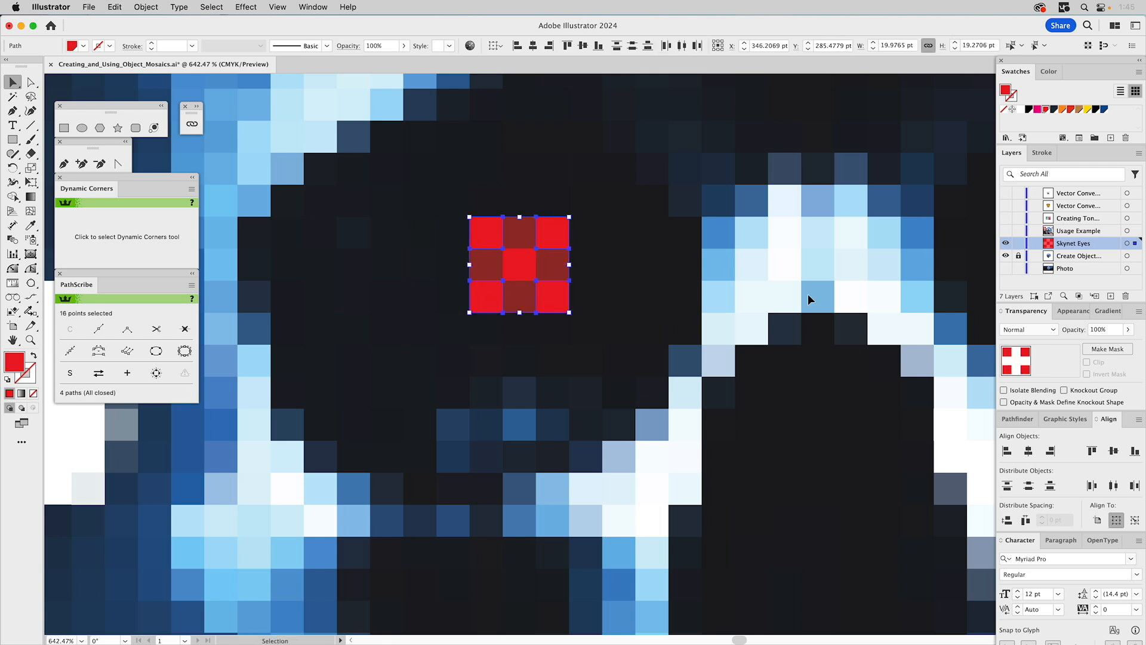
{"action": "left_click", "coordinate": [1102, 329]}
{"action": "type", "text": "50"}
{"action": "key", "text": "Return"}
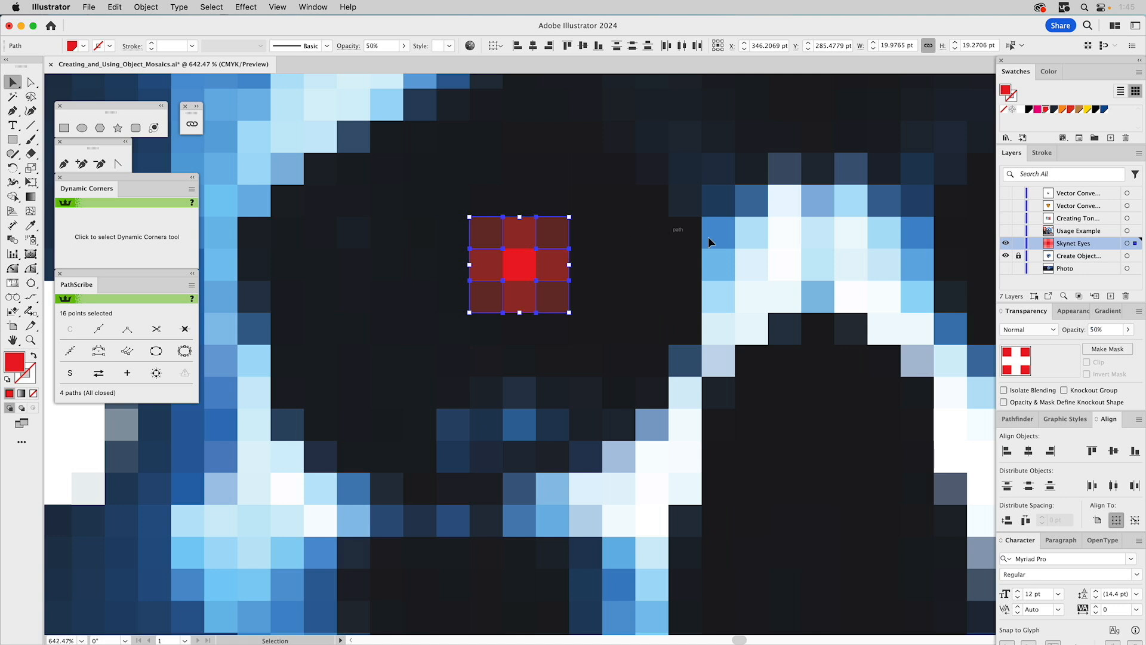
- Select the Skynet Eyes layer's artwork, clear the selection, and review the red eye on the full skull
{"action": "left_click", "coordinate": [1130, 244]}
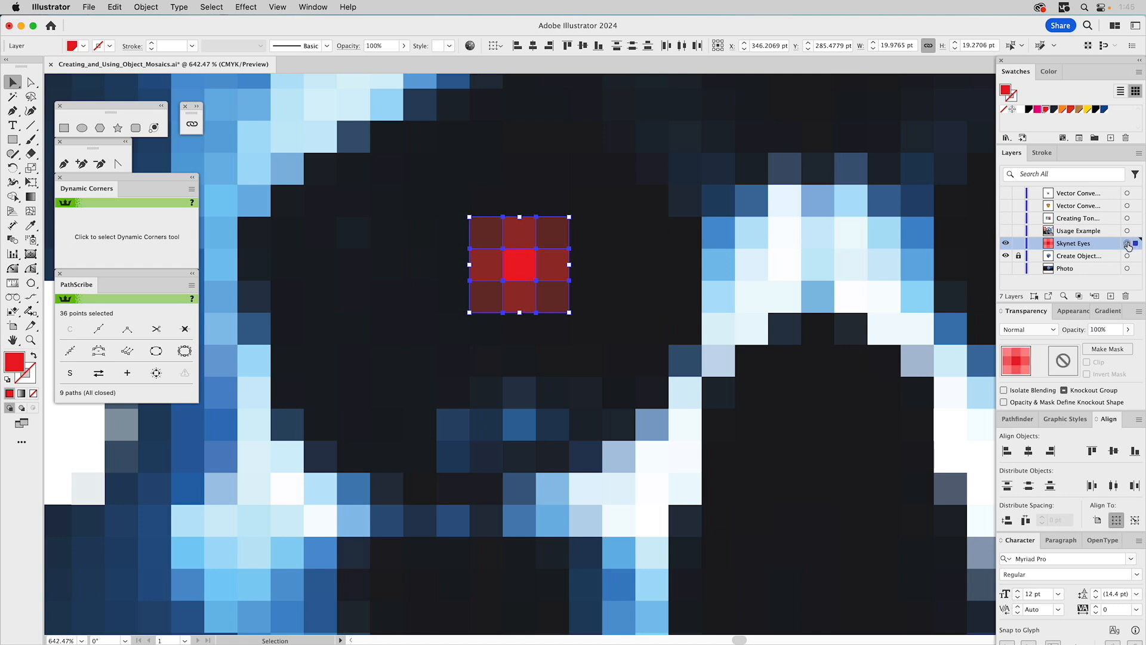
{"action": "left_click", "coordinate": [606, 235]}
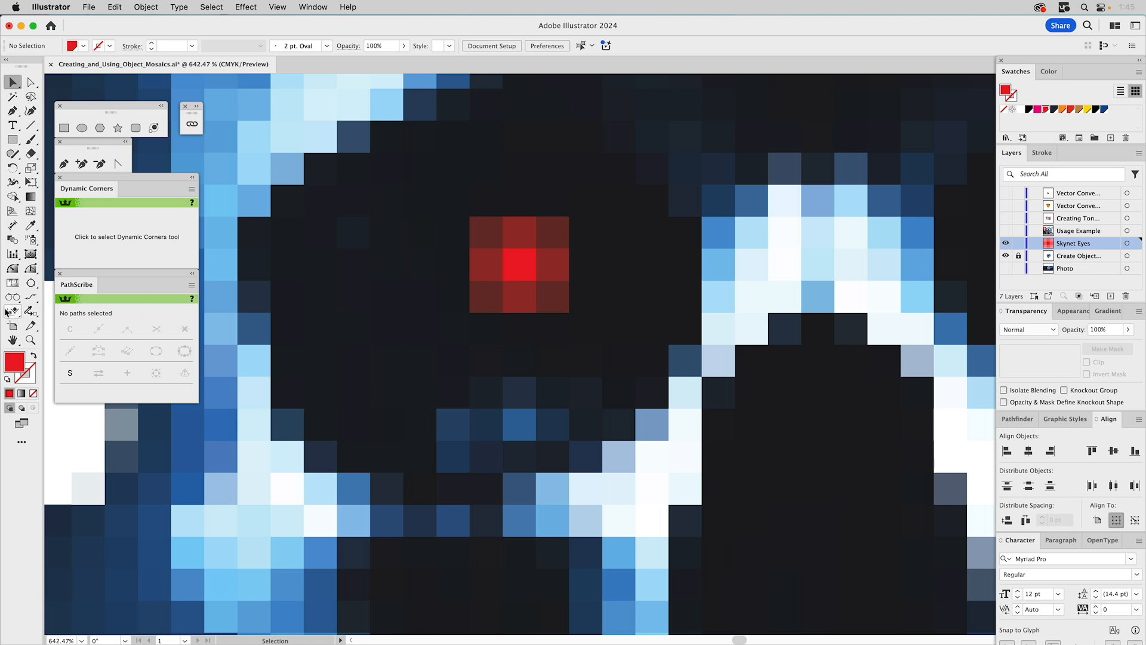
{"action": "double_click", "coordinate": [32, 341]}
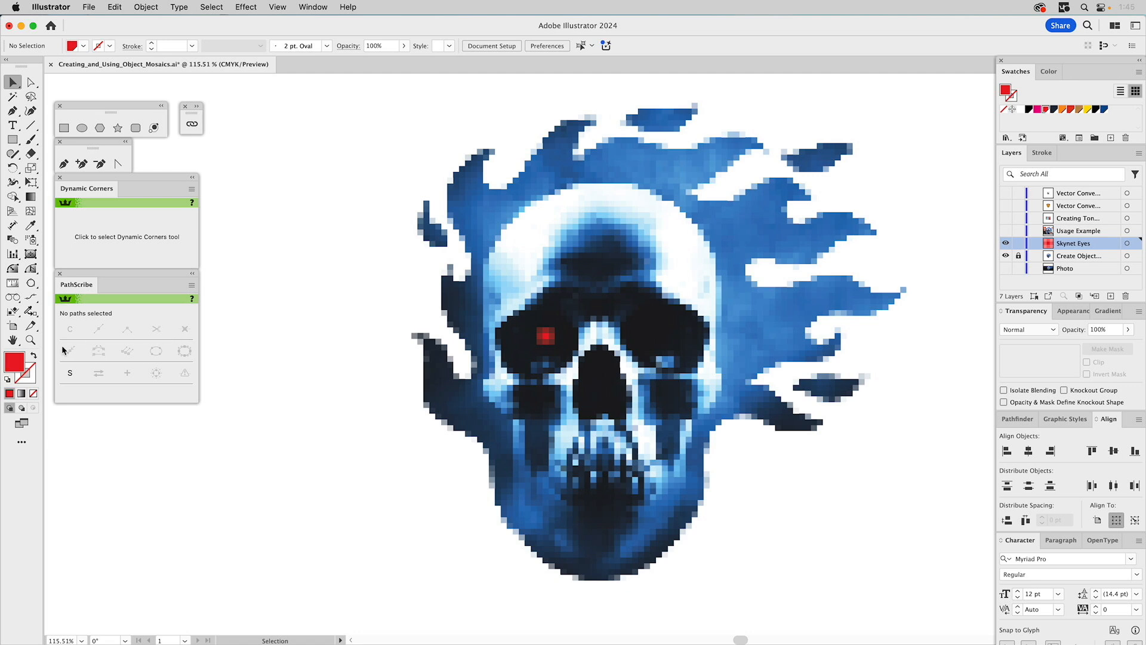
- Duplicate the red eye block in place, move the copy into the skull's other eye socket, and unlock the skull mosaic layer
{"action": "left_click", "coordinate": [30, 340]}
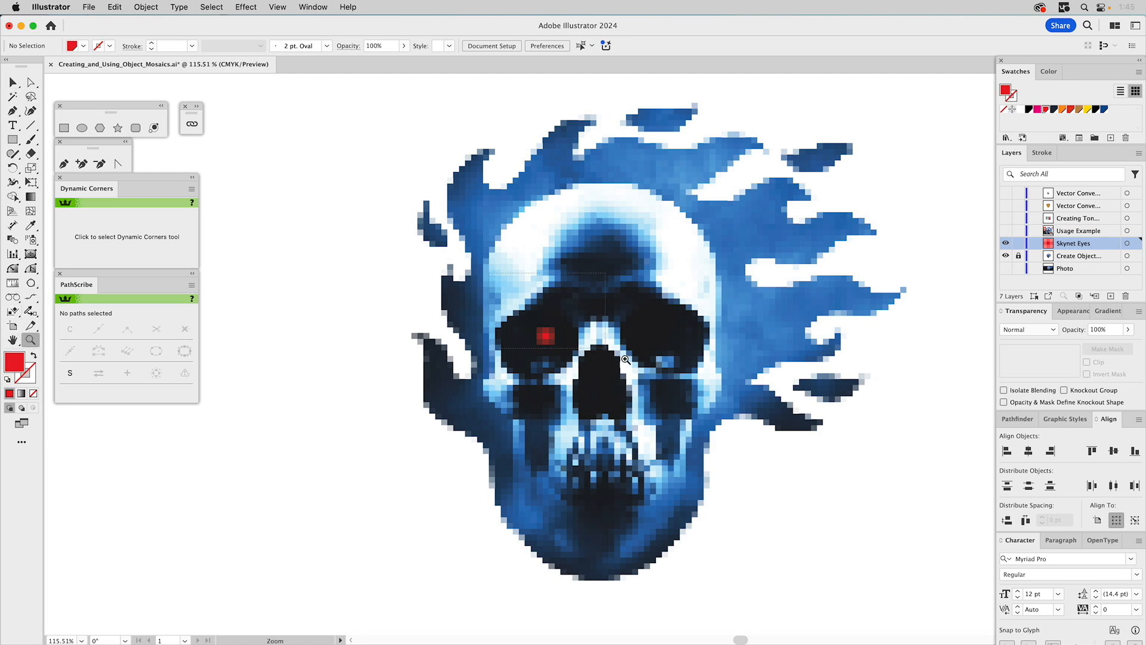
{"action": "left_click_drag", "start_coordinate": [626, 359], "coordinate": [754, 443]}
{"action": "key", "text": "v"}
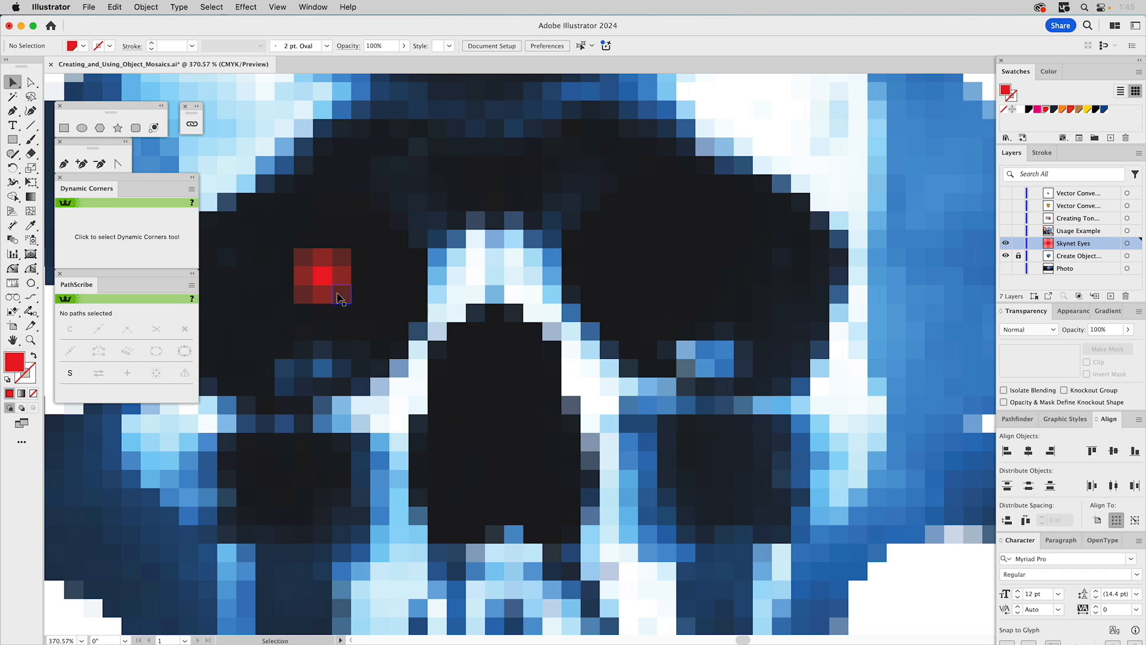
{"action": "left_click", "coordinate": [338, 284]}
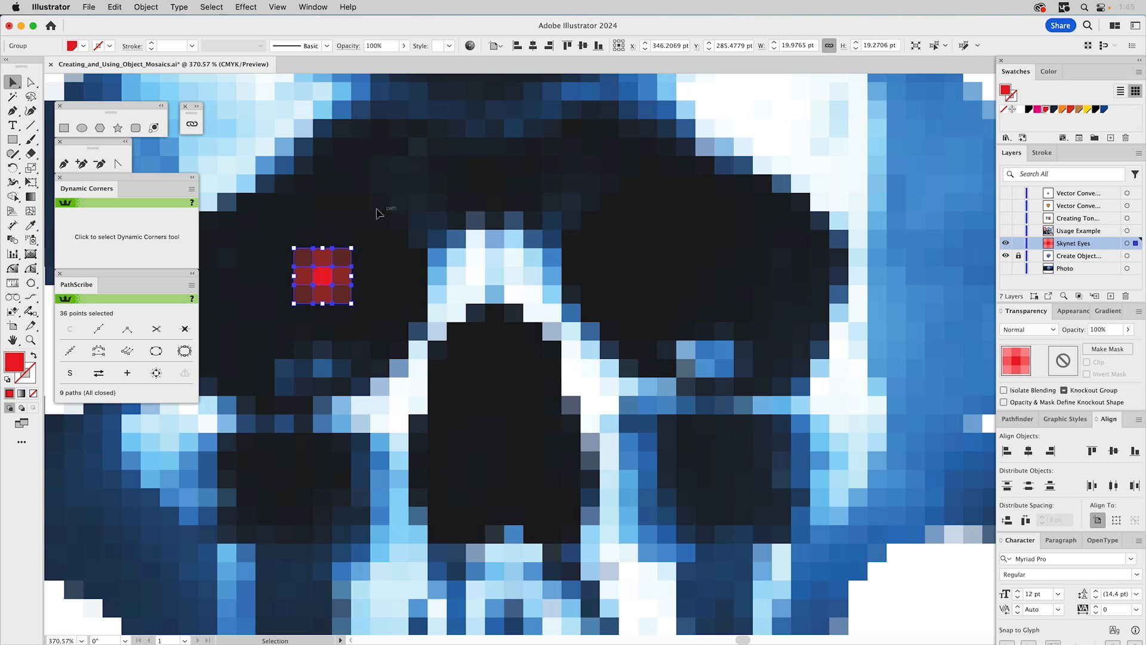
{"action": "key", "text": "super+c"}
{"action": "key", "text": "super+f"}
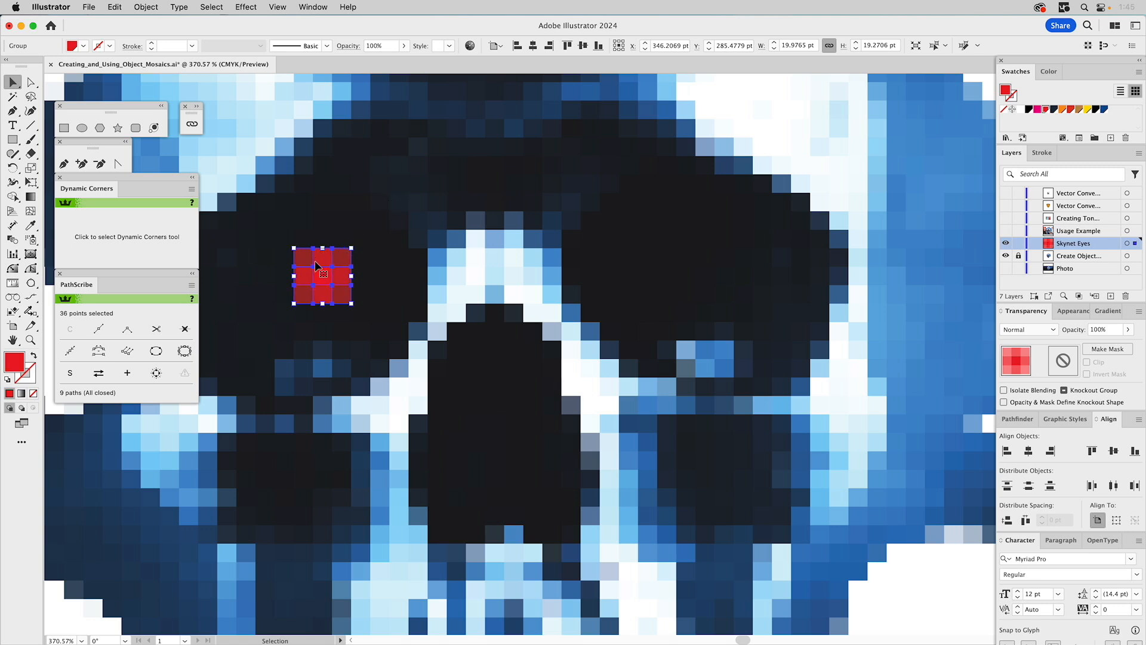
{"action": "left_click_drag", "start_coordinate": [320, 258], "coordinate": [655, 284]}
{"action": "left_click", "coordinate": [1020, 256]}
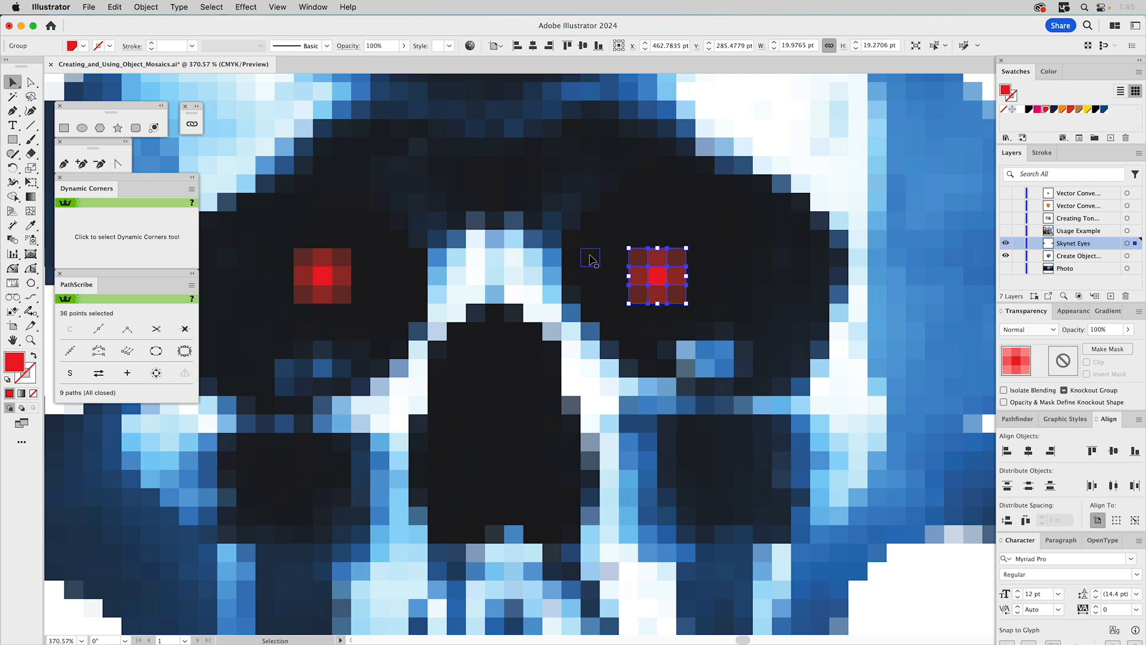
- Shift the copied eye horizontally to line up with the mosaic tiles in its socket, and review both eyes on the full skull
{"action": "left_click_drag", "start_coordinate": [643, 262], "coordinate": [621, 253]}
{"action": "key", "text": "a"}
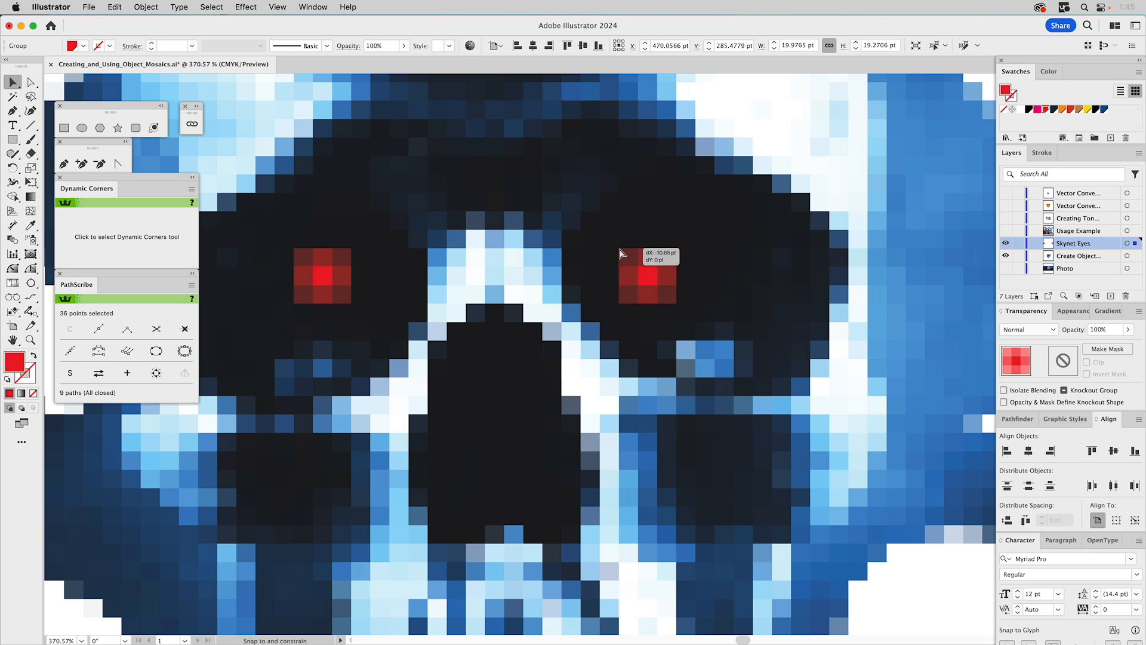
{"action": "left_click_drag", "start_coordinate": [621, 253], "coordinate": [640, 252]}
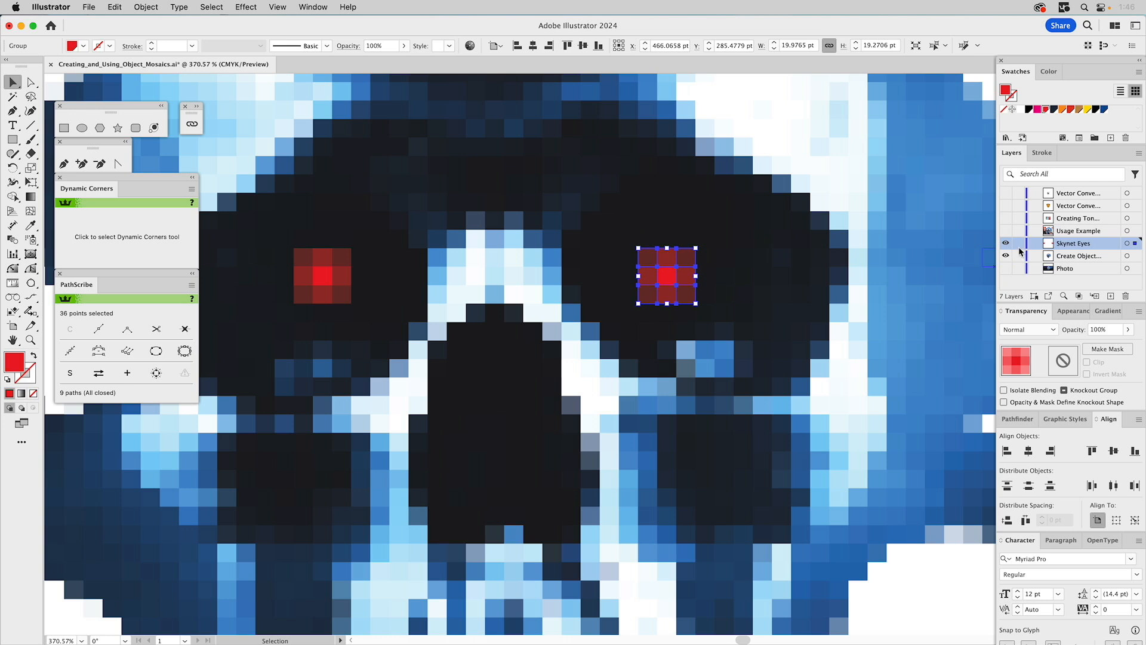
{"action": "key", "text": "super+shift+a"}
{"action": "key", "text": "super+0"}
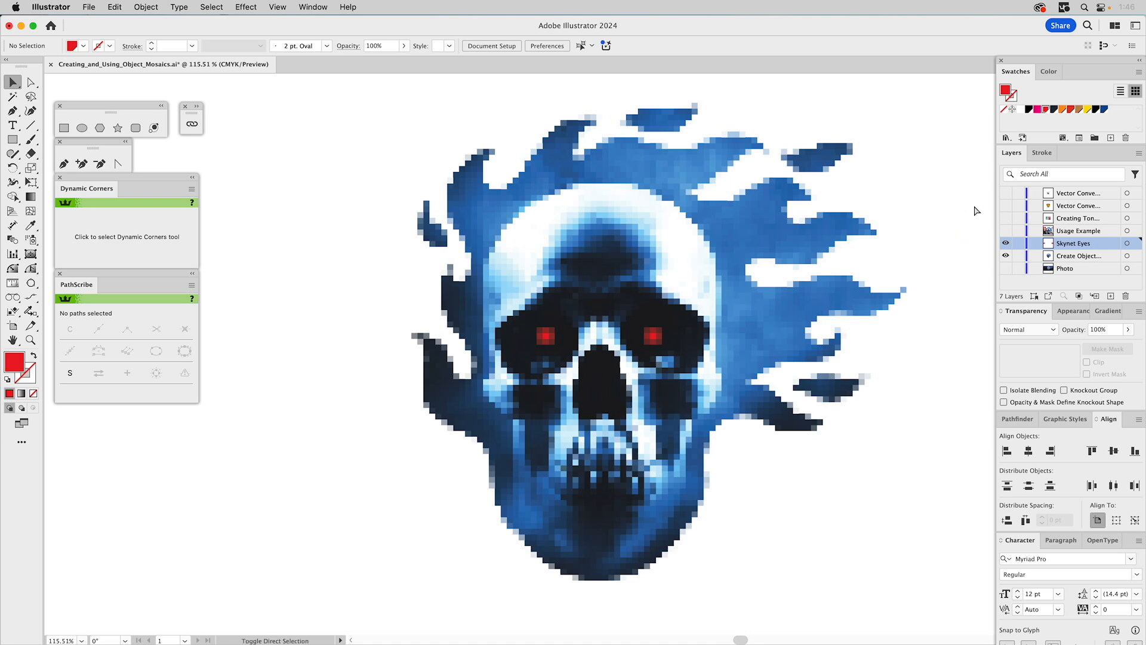
{"action": "scroll", "coordinate": [973, 212], "scroll_direction": "up", "scroll_amount": 1}
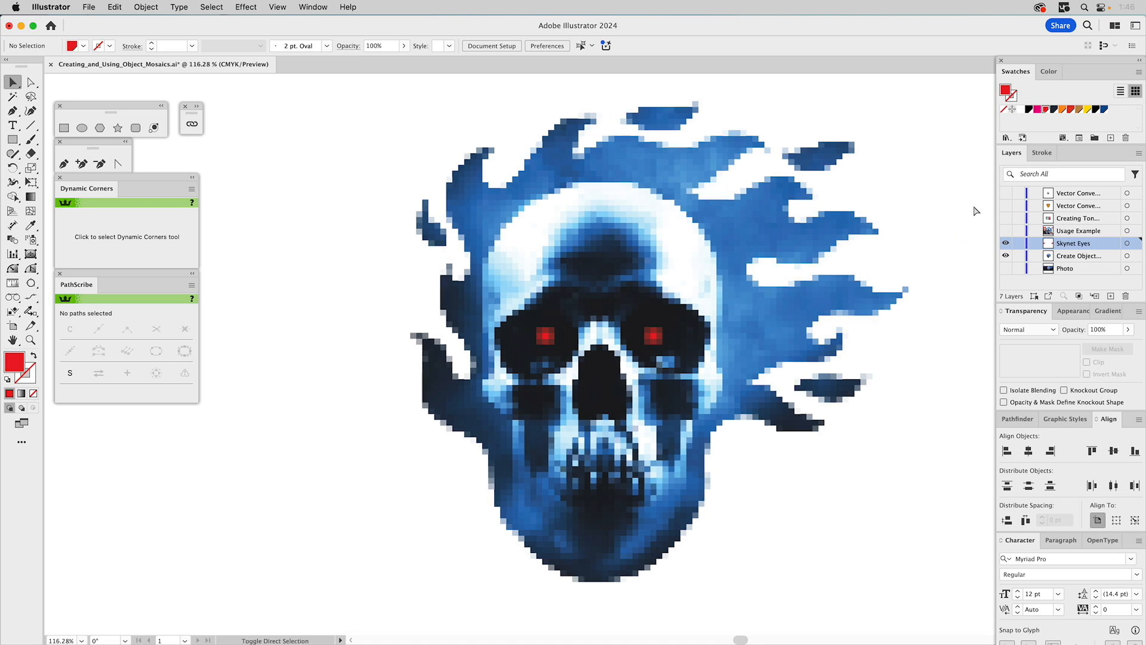
- Preview the Usage Example layer over the skull, and switch visibility from those layers to the Creating Ton... layer with the two photos
{"action": "left_click", "coordinate": [1006, 232]}
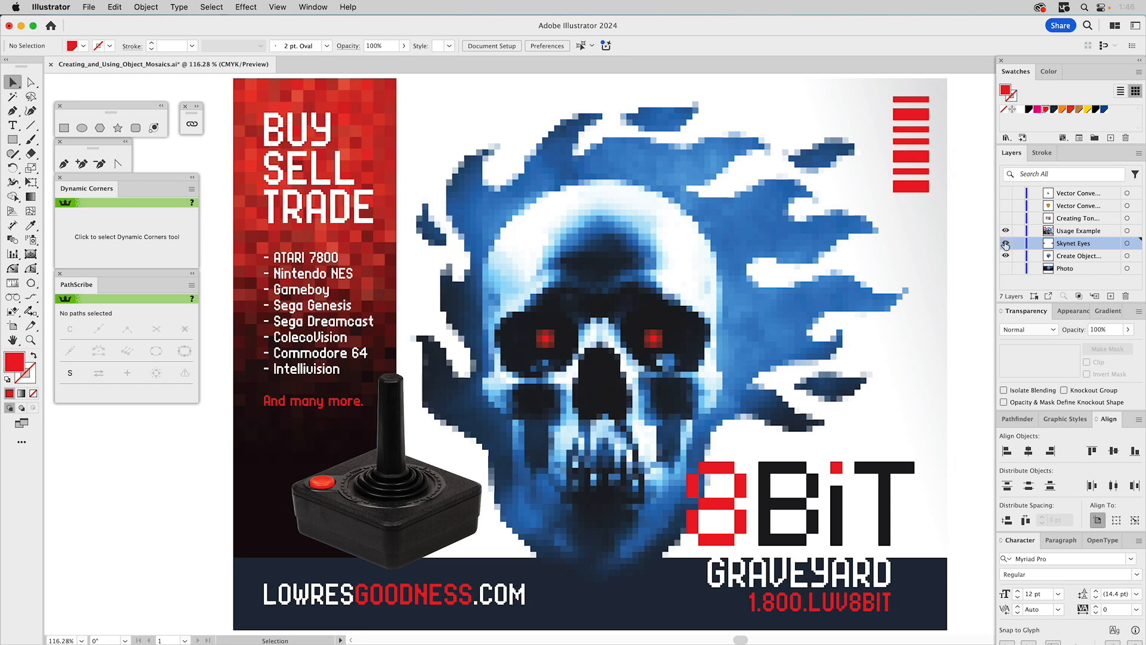
{"action": "left_click_drag", "start_coordinate": [1007, 246], "coordinate": [1006, 256]}
{"action": "left_click", "coordinate": [1006, 219], "text": "alt"}
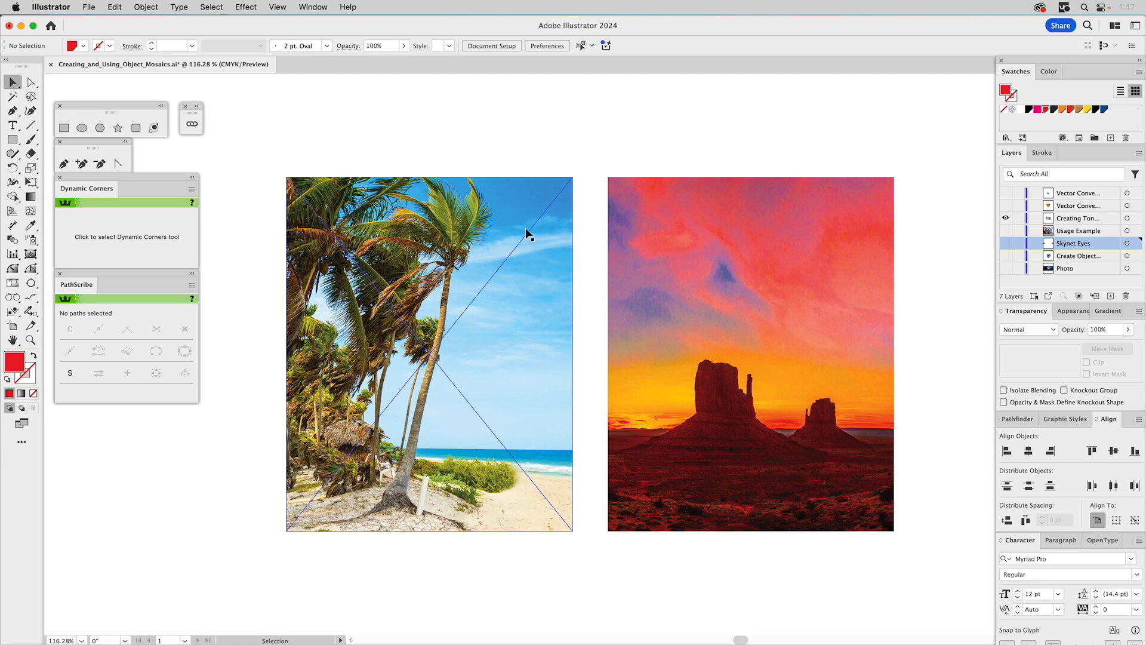
- Embed the linked palm beach image Color_Sample1.jpg in the document
{"action": "left_click", "coordinate": [199, 106]}
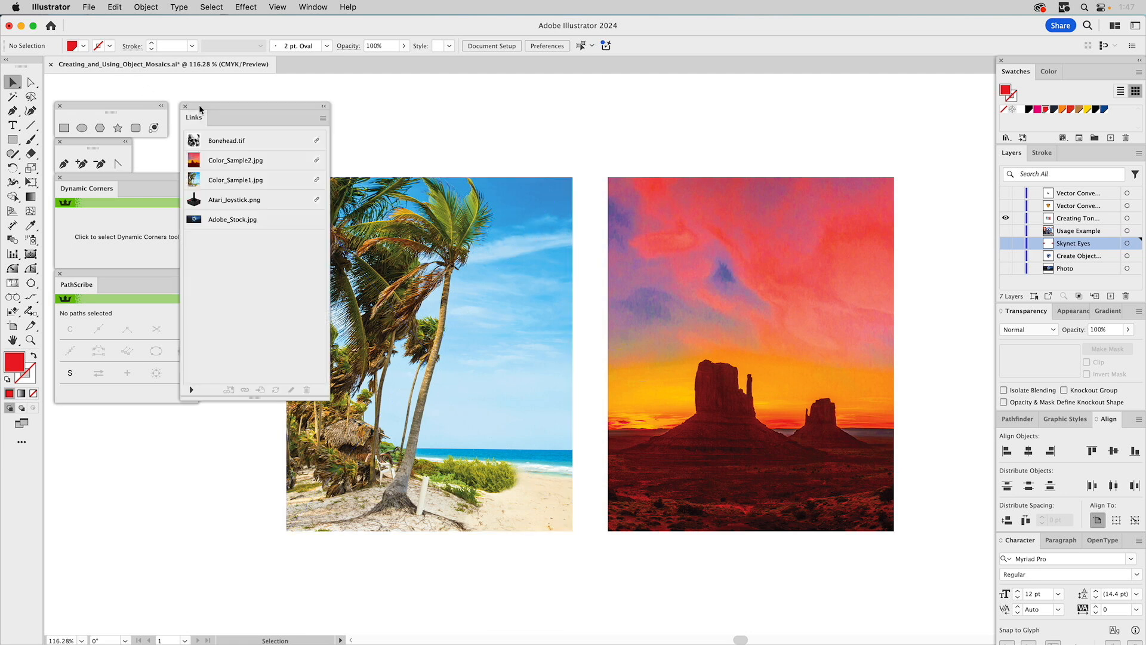
{"action": "left_click", "coordinate": [418, 233]}
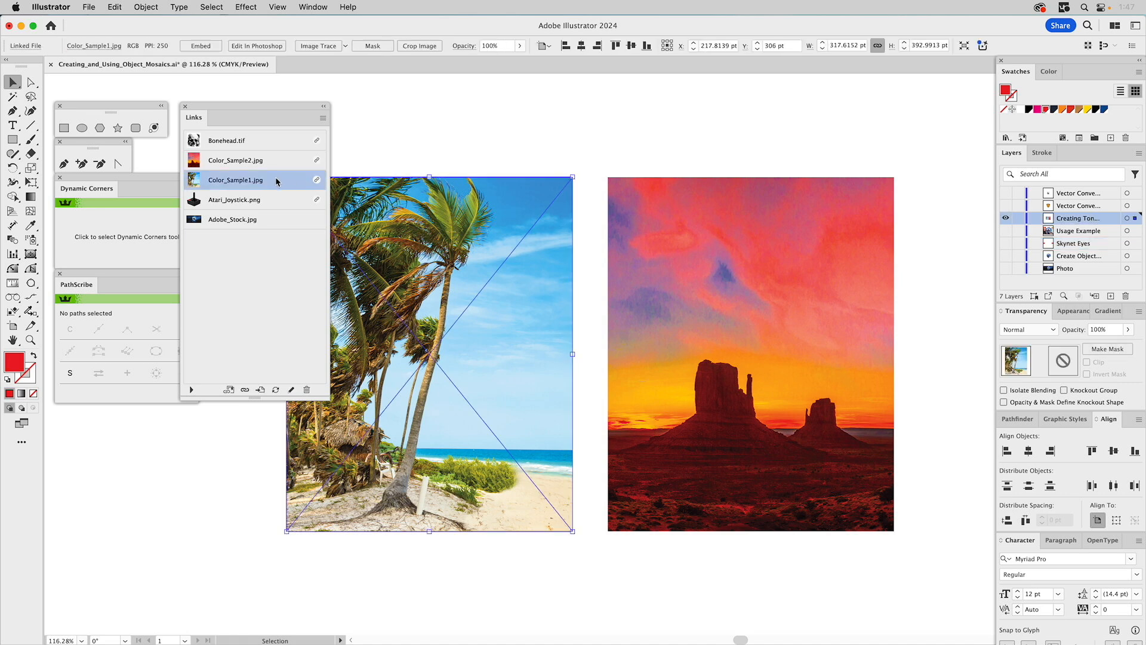
{"action": "left_click", "coordinate": [323, 119]}
{"action": "left_click", "coordinate": [368, 218]}
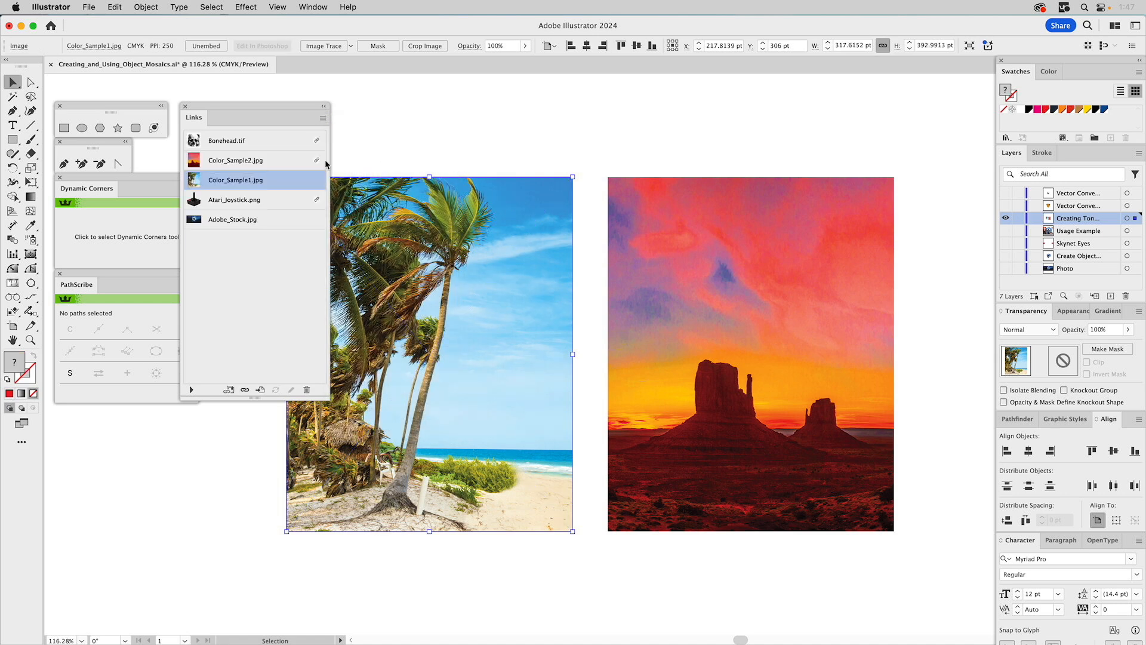
- Embed the linked desert sunset image Color_Sample2.jpg and collapse the list of linked images
{"action": "left_click", "coordinate": [626, 200]}
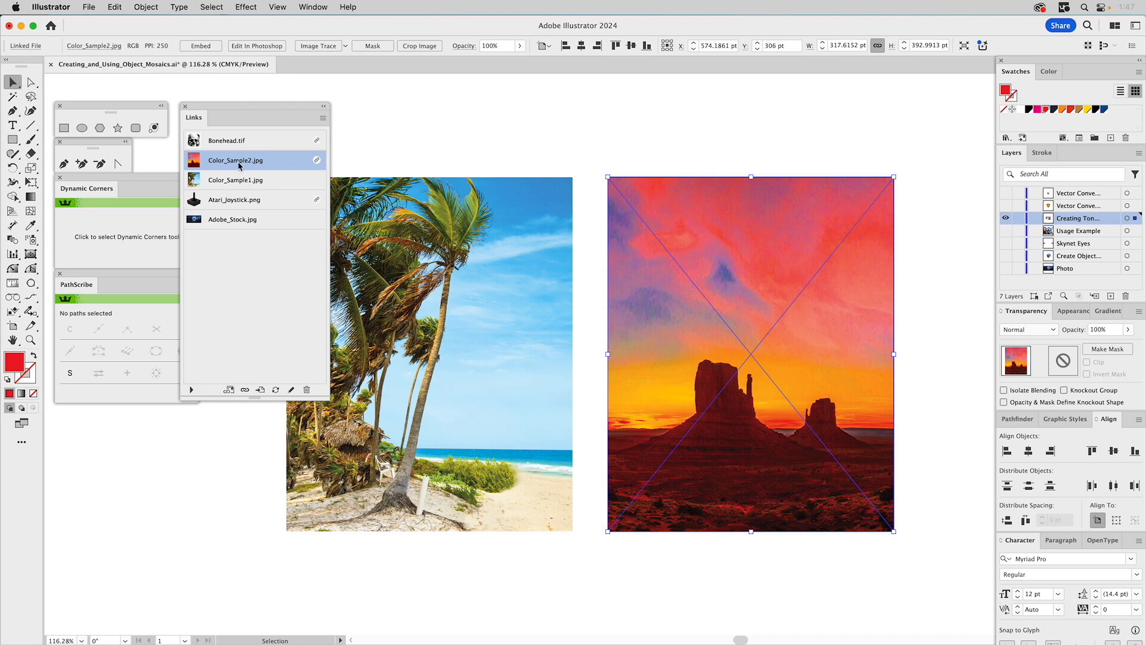
{"action": "left_click", "coordinate": [323, 118]}
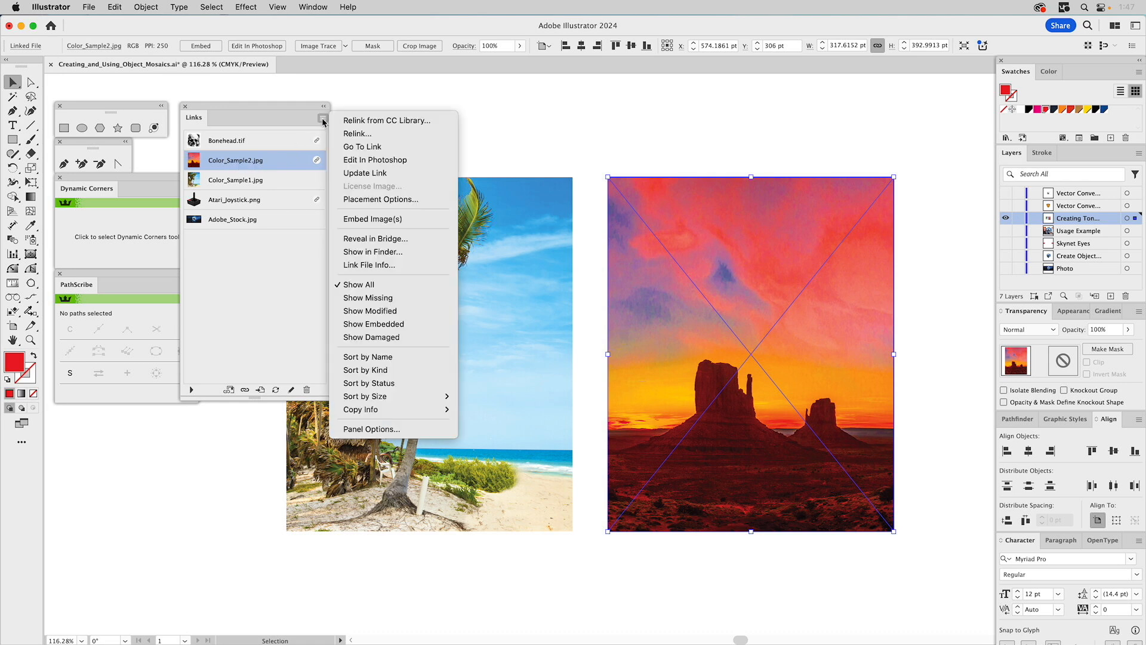
{"action": "left_click", "coordinate": [355, 220]}
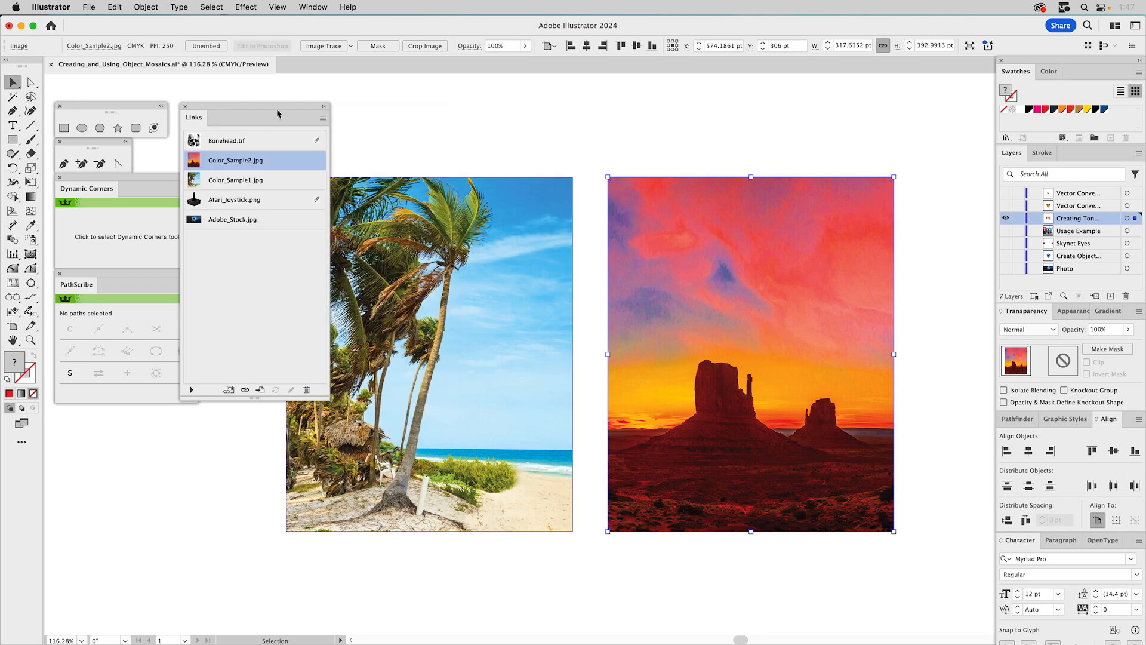
{"action": "left_click", "coordinate": [322, 108]}
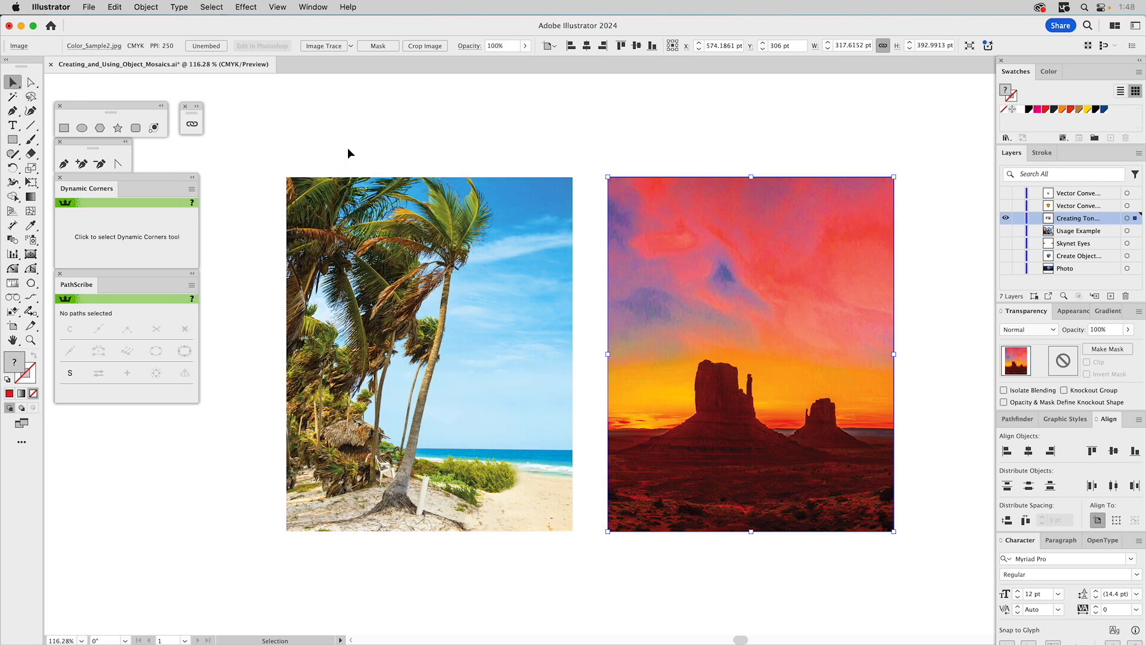
- Create an object mosaic from the palm beach image with 3 tiles across and 4 tiles down
{"action": "left_click", "coordinate": [345, 222]}
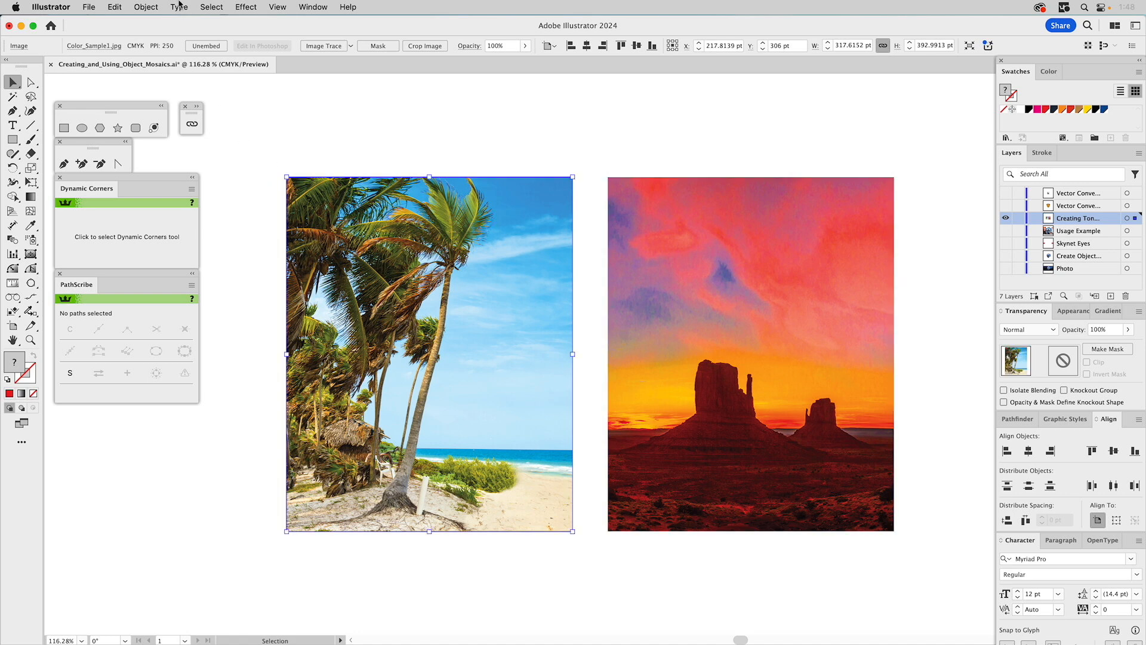
{"action": "left_click", "coordinate": [146, 7]}
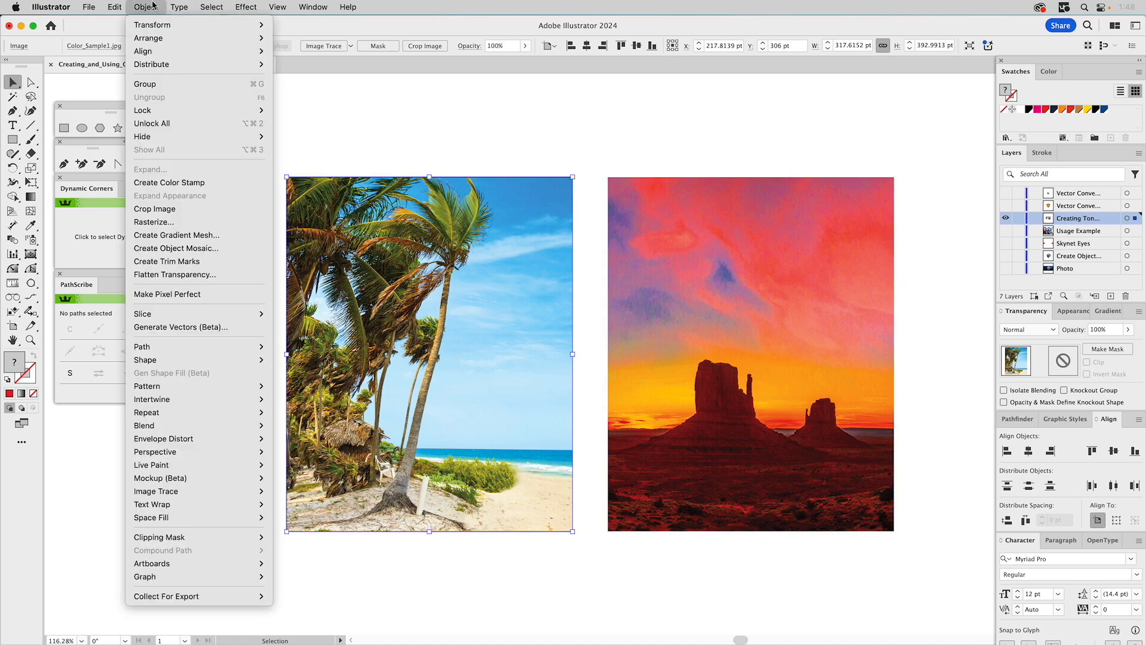
{"action": "left_click", "coordinate": [201, 252]}
{"action": "left_click_drag", "start_coordinate": [298, 186], "coordinate": [688, 214]}
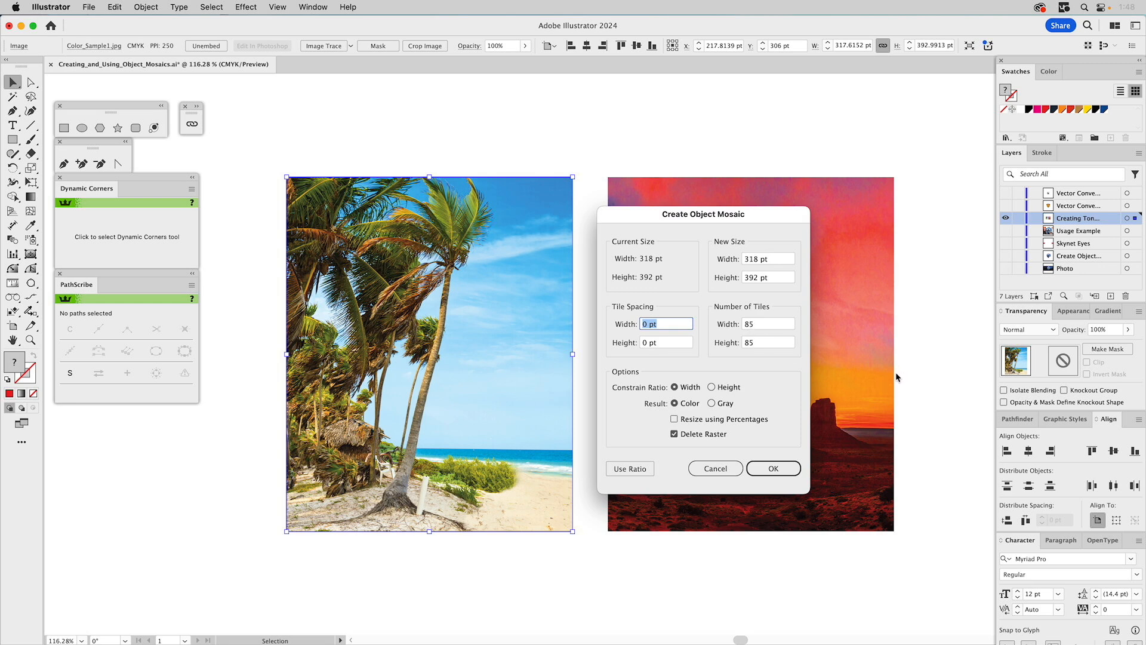
{"action": "left_click", "coordinate": [762, 323]}
{"action": "left_click_drag", "start_coordinate": [755, 343], "coordinate": [742, 344]}
{"action": "left_click", "coordinate": [770, 469]}
{"action": "left_click", "coordinate": [482, 133]}
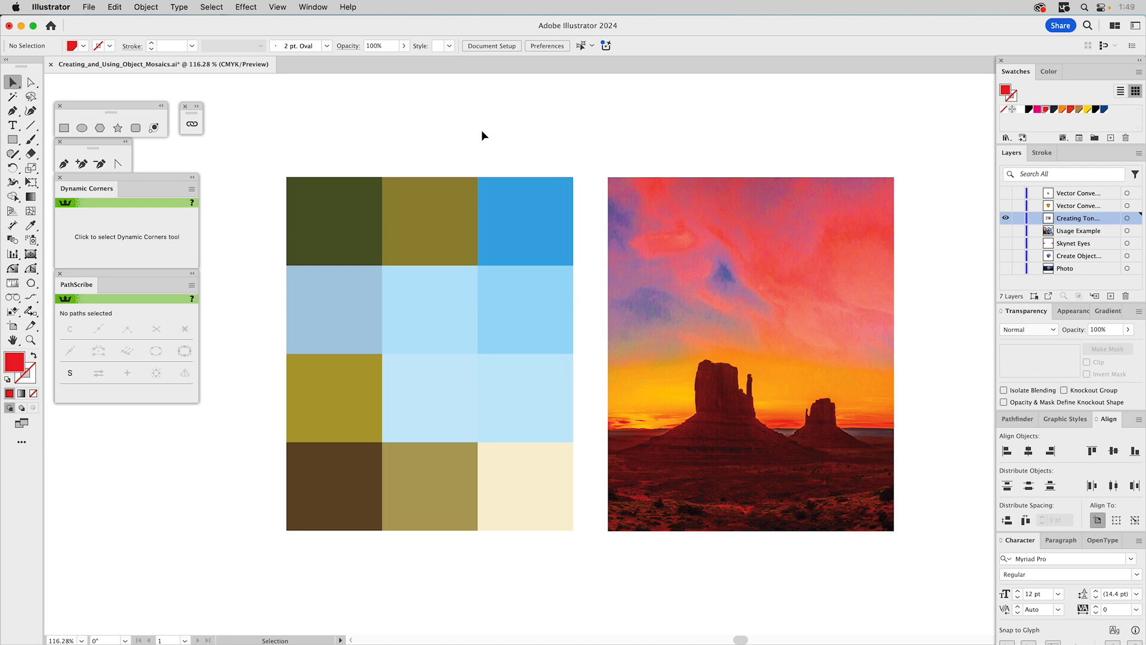
- Select only the dark green corner tile of the palm mosaic and examine its CMYK color values
{"action": "left_click", "coordinate": [333, 201]}
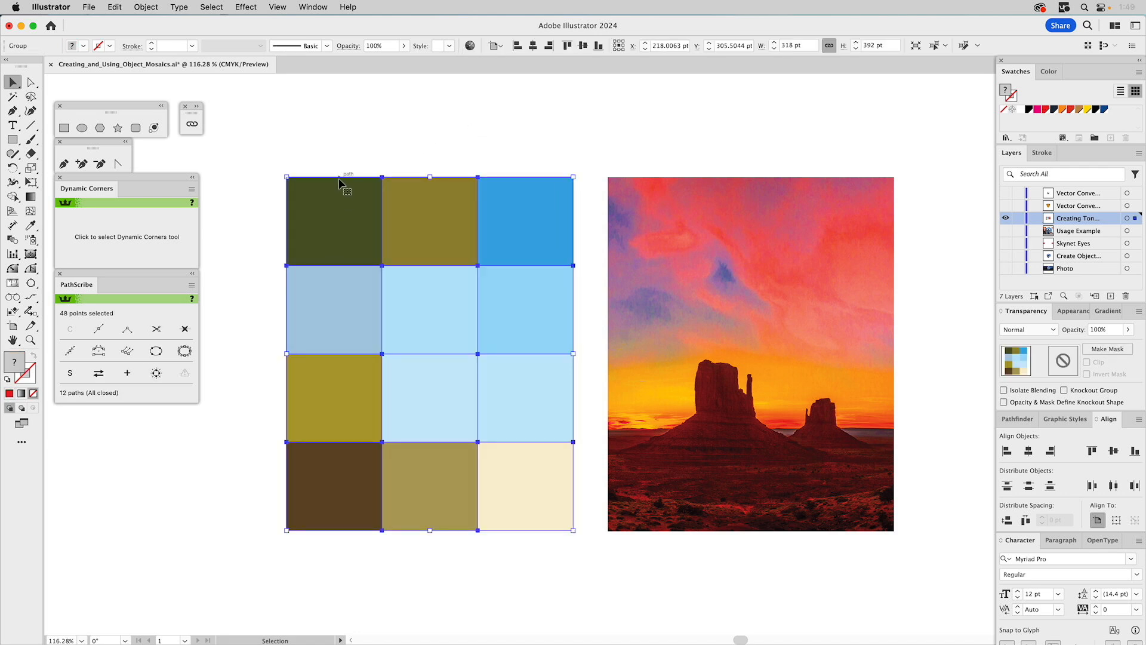
{"action": "key", "text": "a"}
{"action": "left_click", "coordinate": [374, 128]}
{"action": "left_click", "coordinate": [340, 210]}
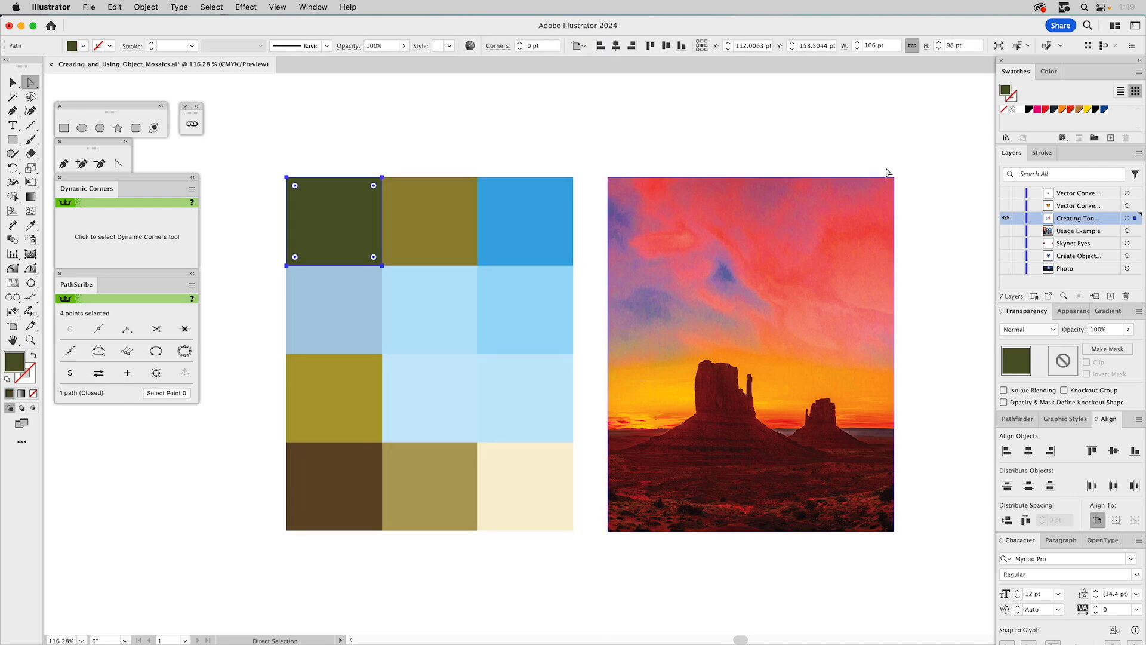
{"action": "left_click", "coordinate": [1046, 72]}
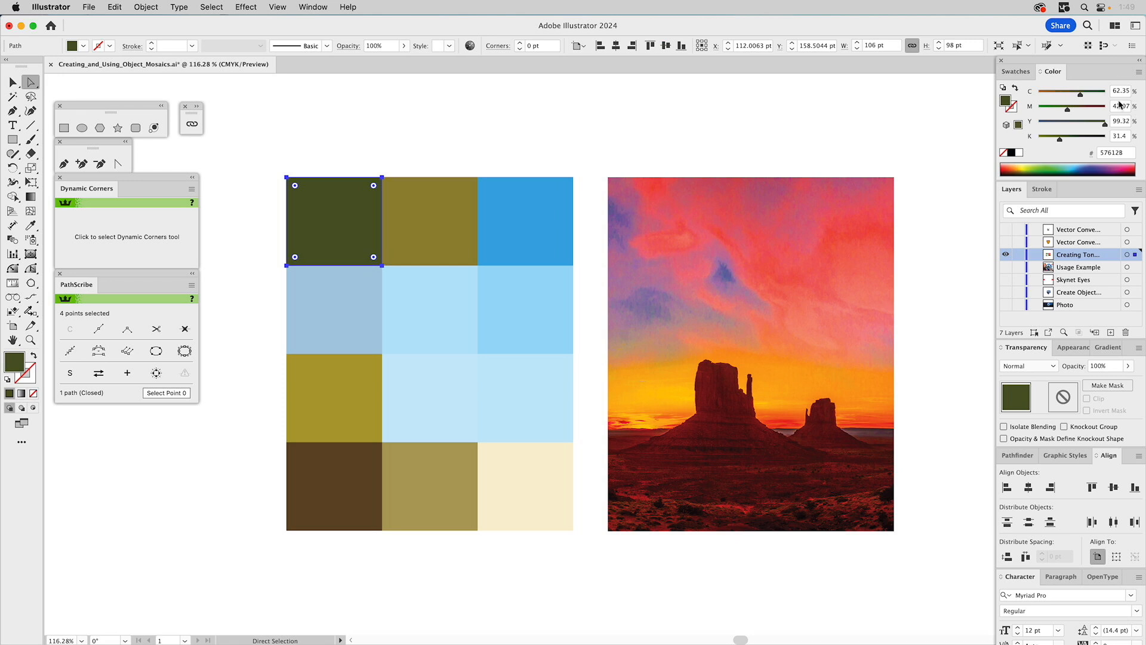
{"action": "left_click", "coordinate": [715, 112]}
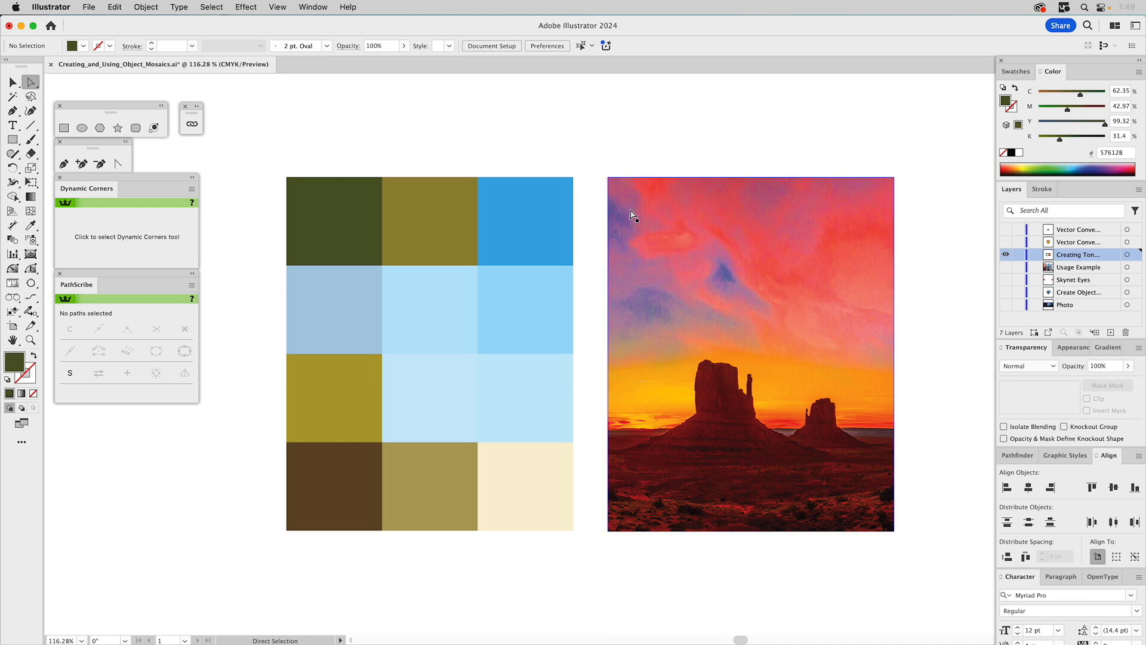
- Create an object mosaic from the desert sunset image with 3 tiles across and 4 tiles down, and clear the selection
{"action": "key", "text": "v"}
{"action": "left_click", "coordinate": [629, 207]}
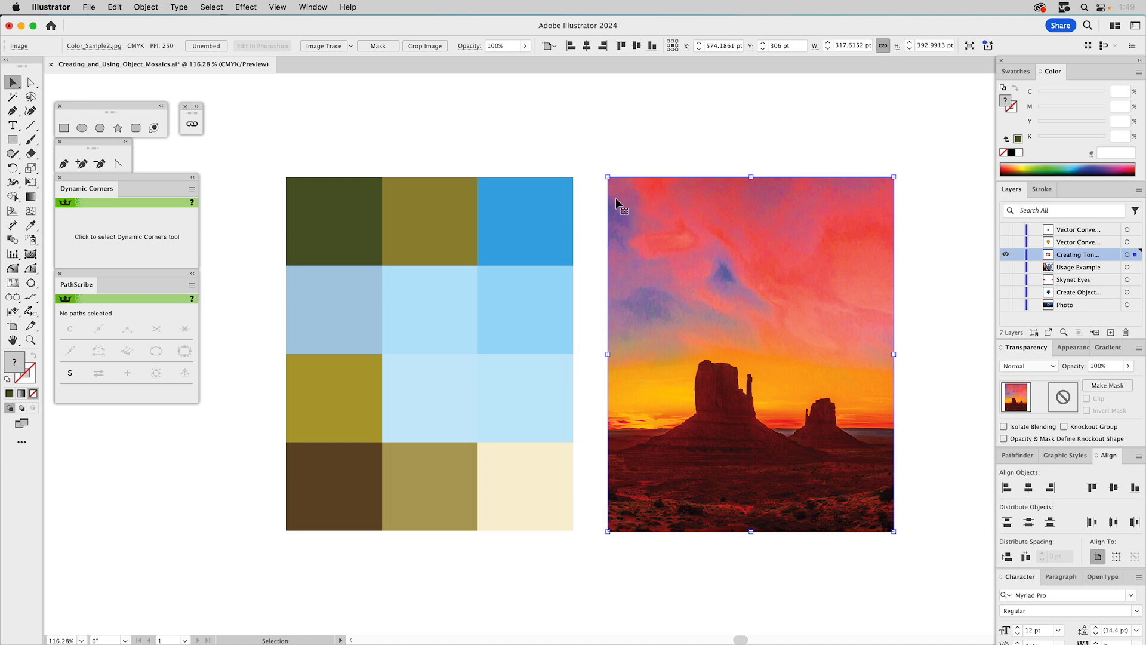
{"action": "left_click", "coordinate": [571, 148]}
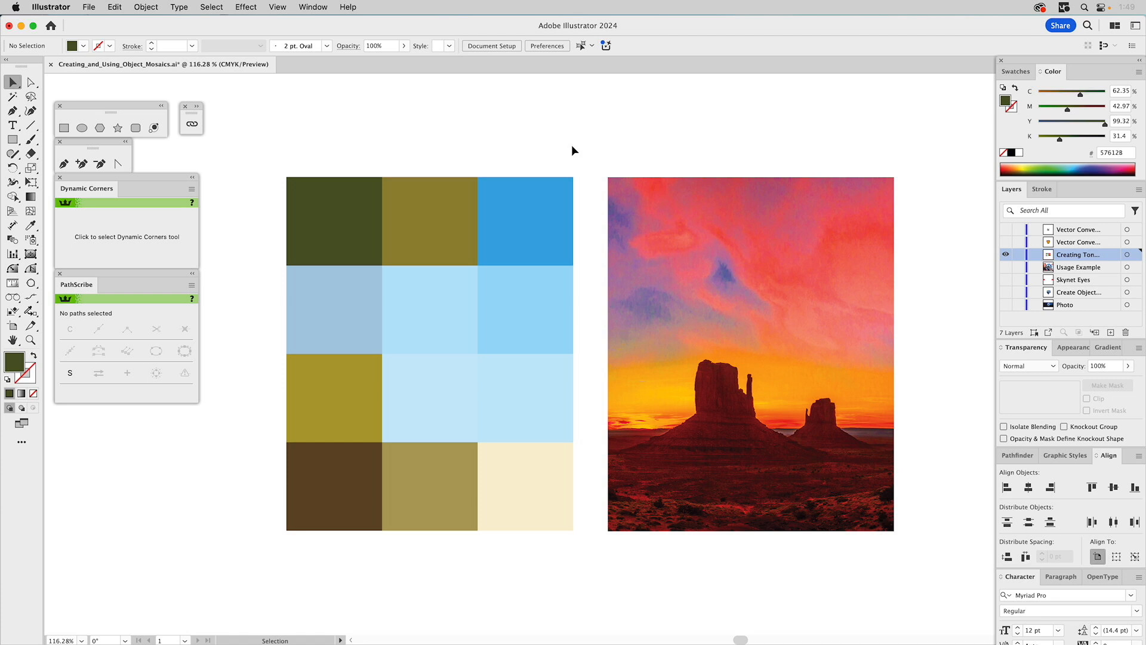
{"action": "left_click", "coordinate": [650, 214]}
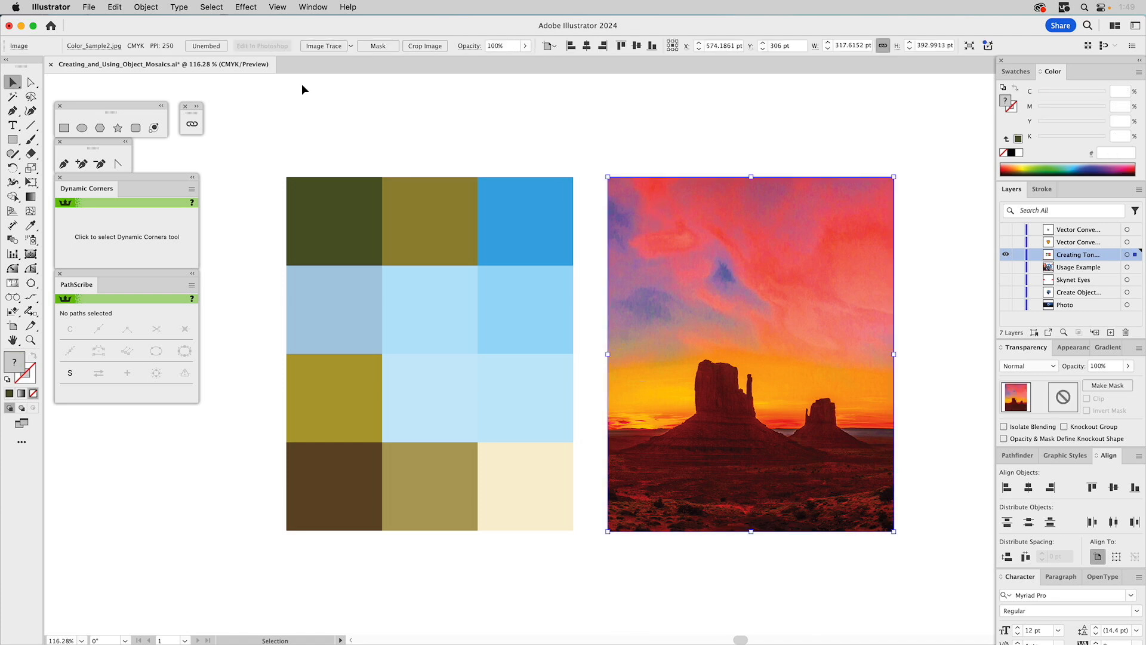
{"action": "left_click", "coordinate": [141, 7]}
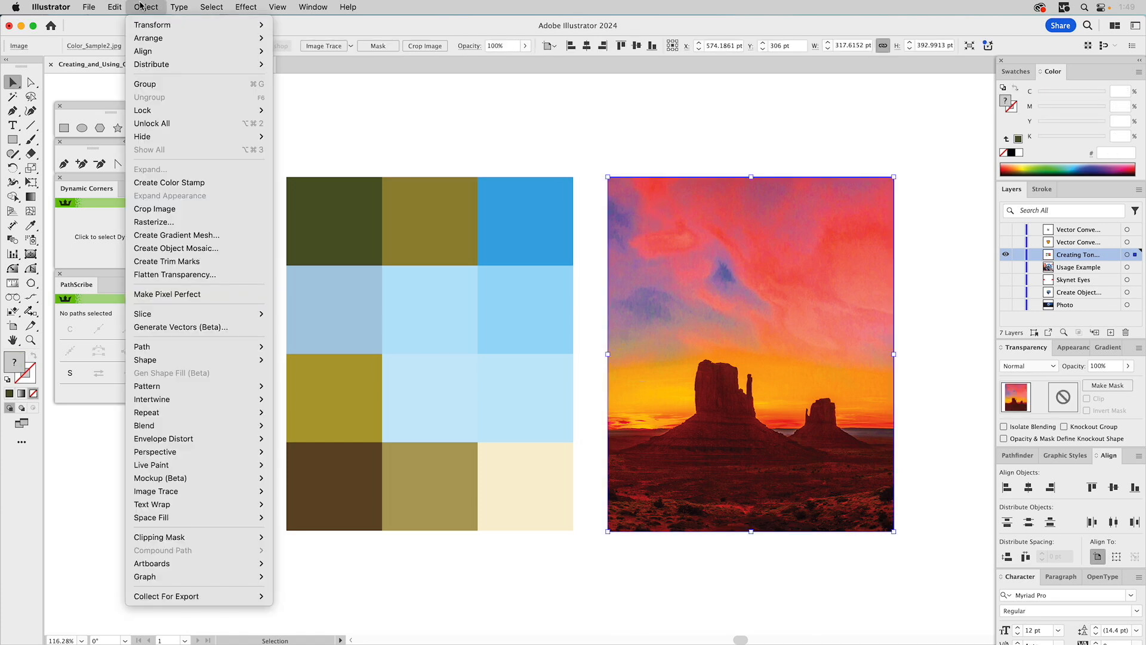
{"action": "left_click", "coordinate": [175, 249]}
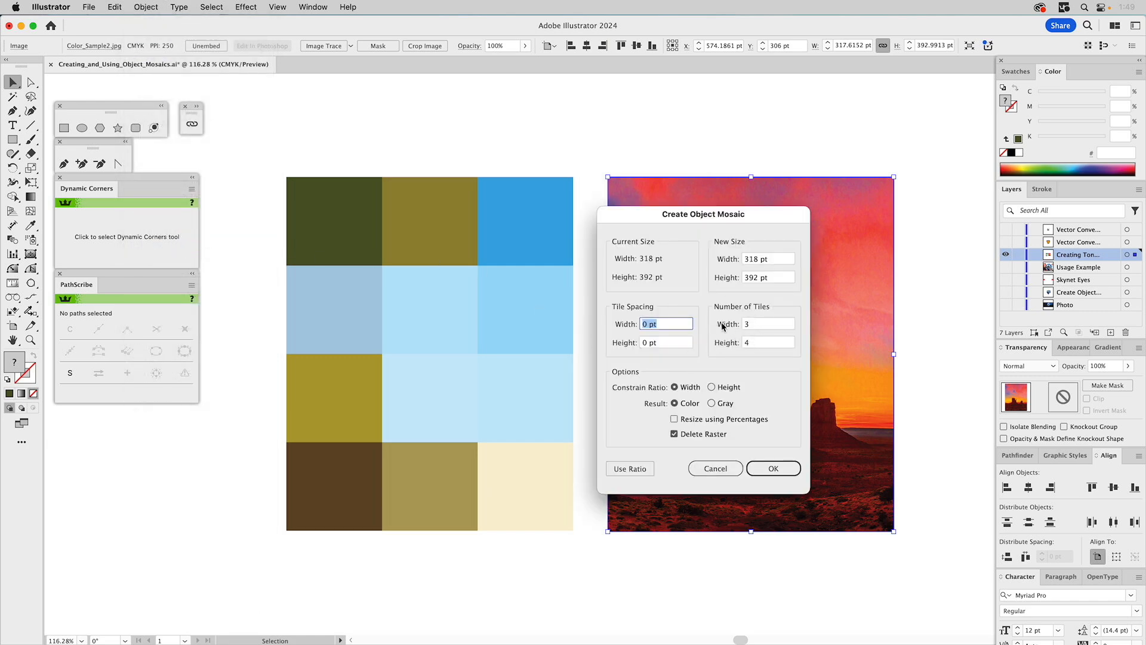
{"action": "left_click_drag", "start_coordinate": [672, 218], "coordinate": [468, 216]}
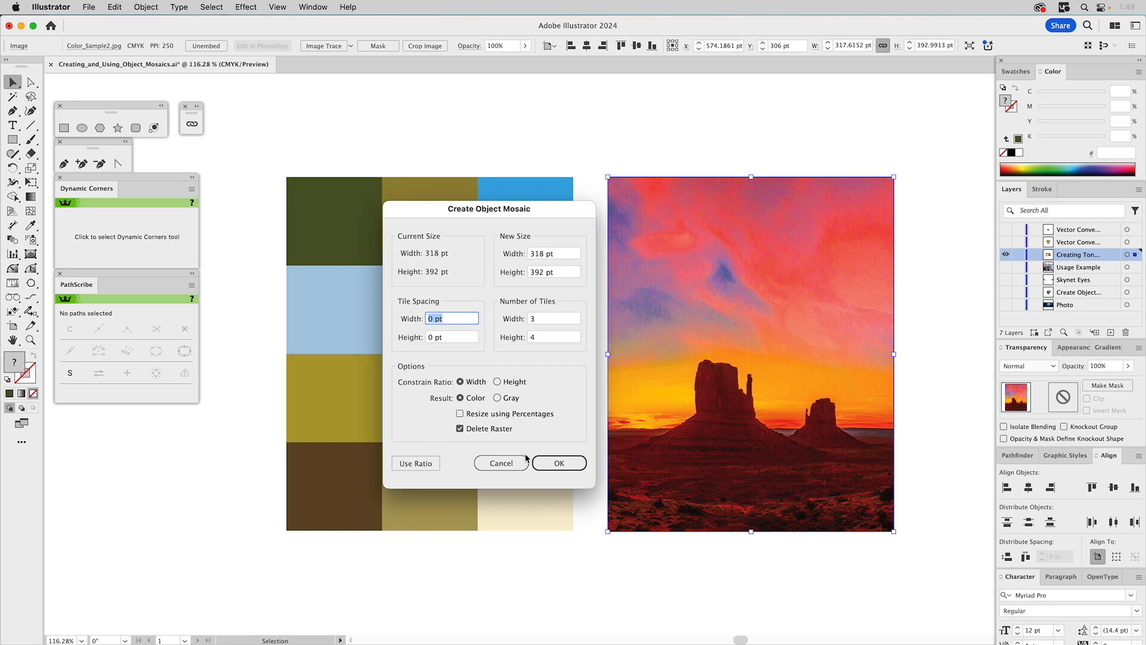
{"action": "left_click", "coordinate": [551, 465]}
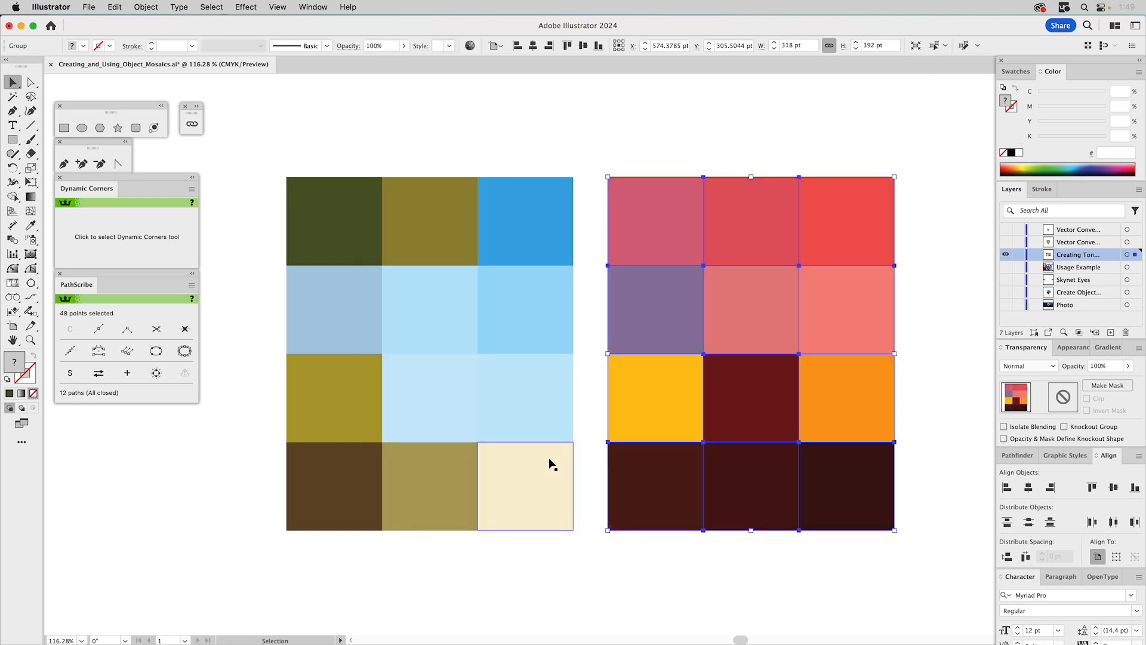
{"action": "left_click", "coordinate": [639, 134]}
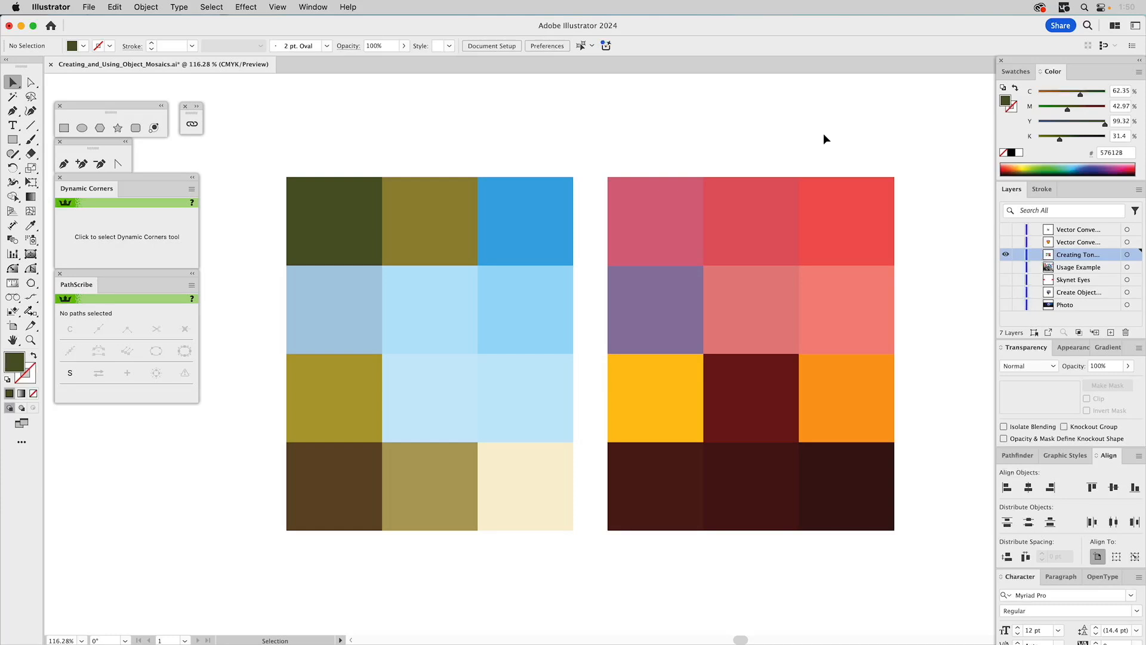
- Show the pizza monster artwork layer, hide the color palette layer, and check how the vector artwork is built
{"action": "left_click", "coordinate": [1007, 243]}
{"action": "left_click", "coordinate": [1007, 256]}
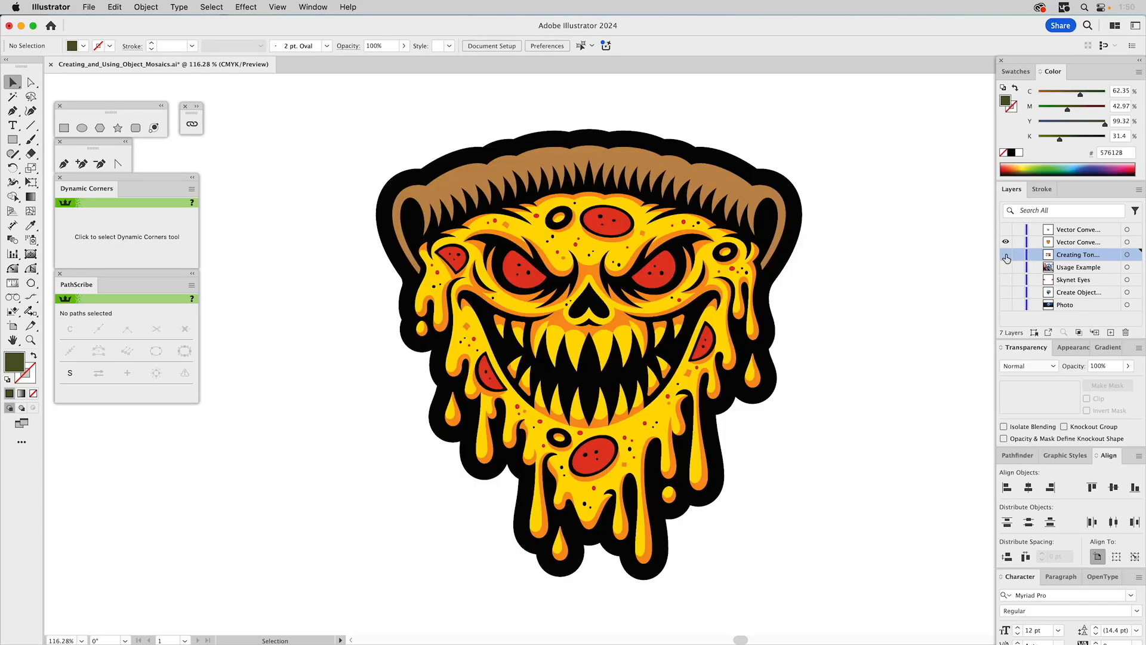
{"action": "left_click", "coordinate": [694, 158]}
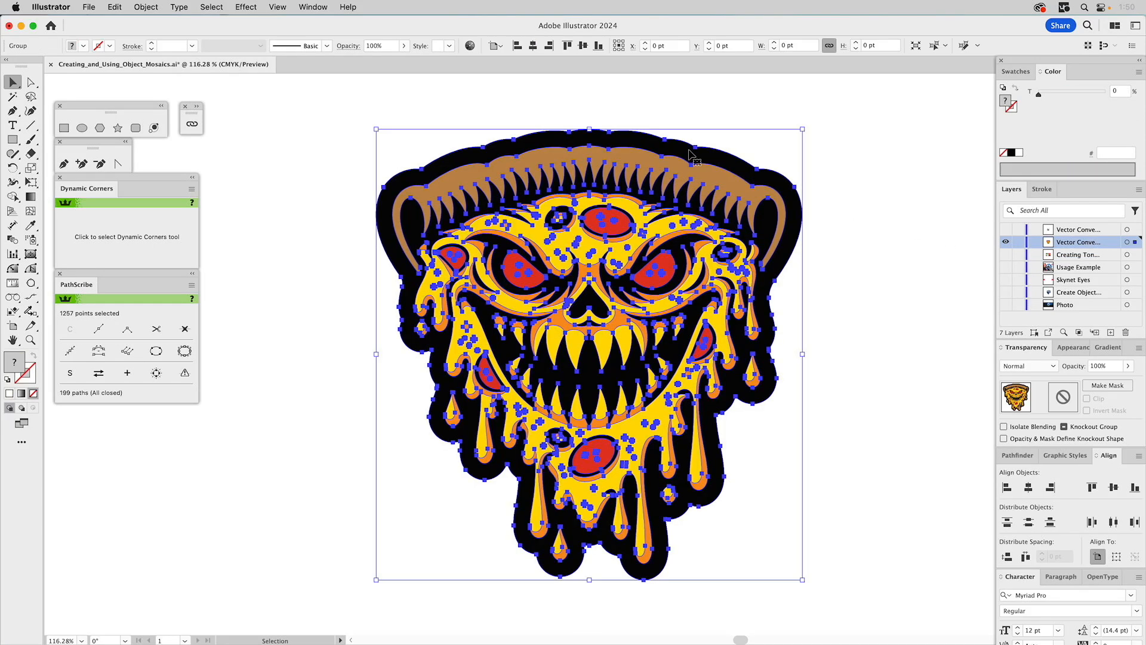
{"action": "left_click", "coordinate": [854, 161]}
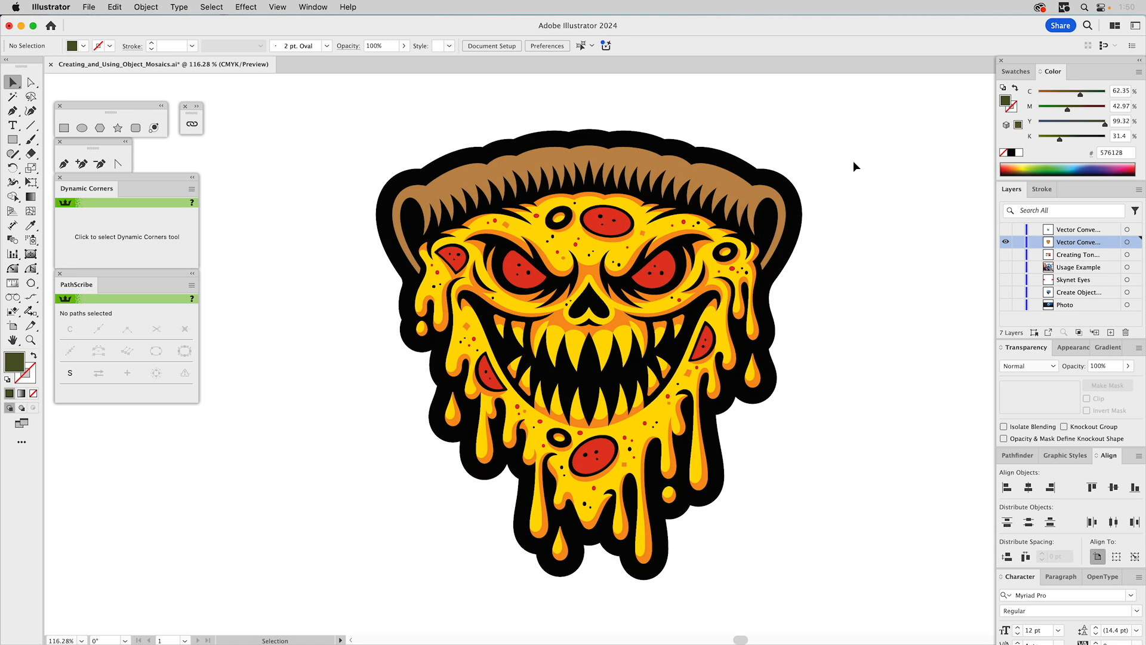
- Rasterize the pizza monster artwork as CMYK at High (300 ppi) with a white background
{"action": "left_click", "coordinate": [721, 167]}
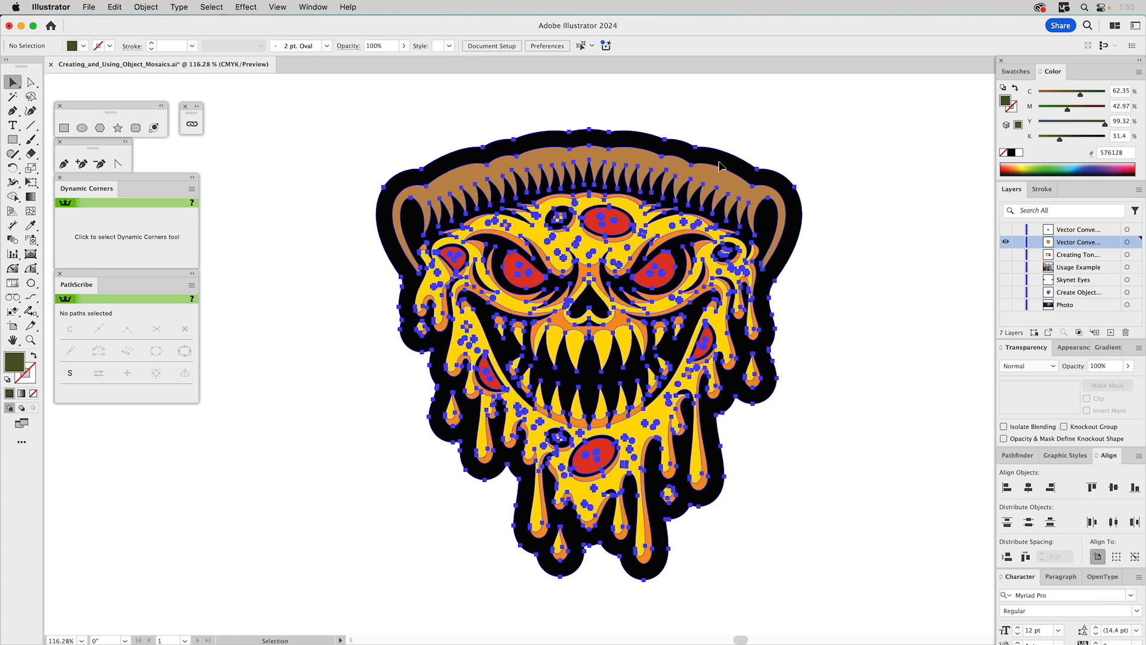
{"action": "left_click", "coordinate": [145, 6]}
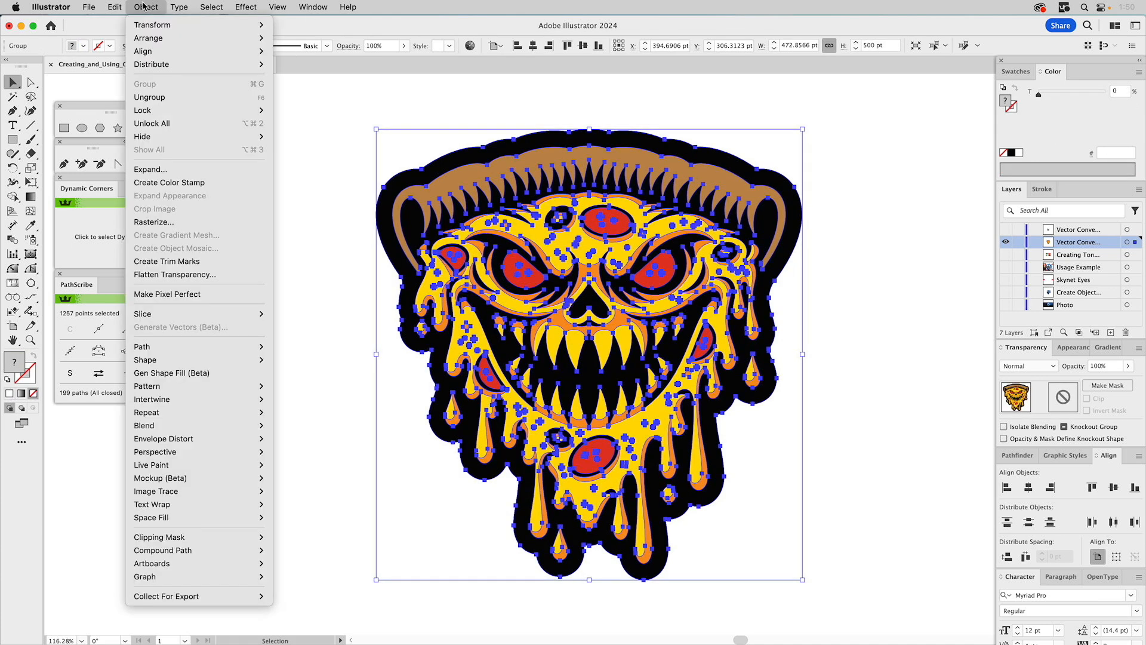
{"action": "left_click", "coordinate": [292, 157]}
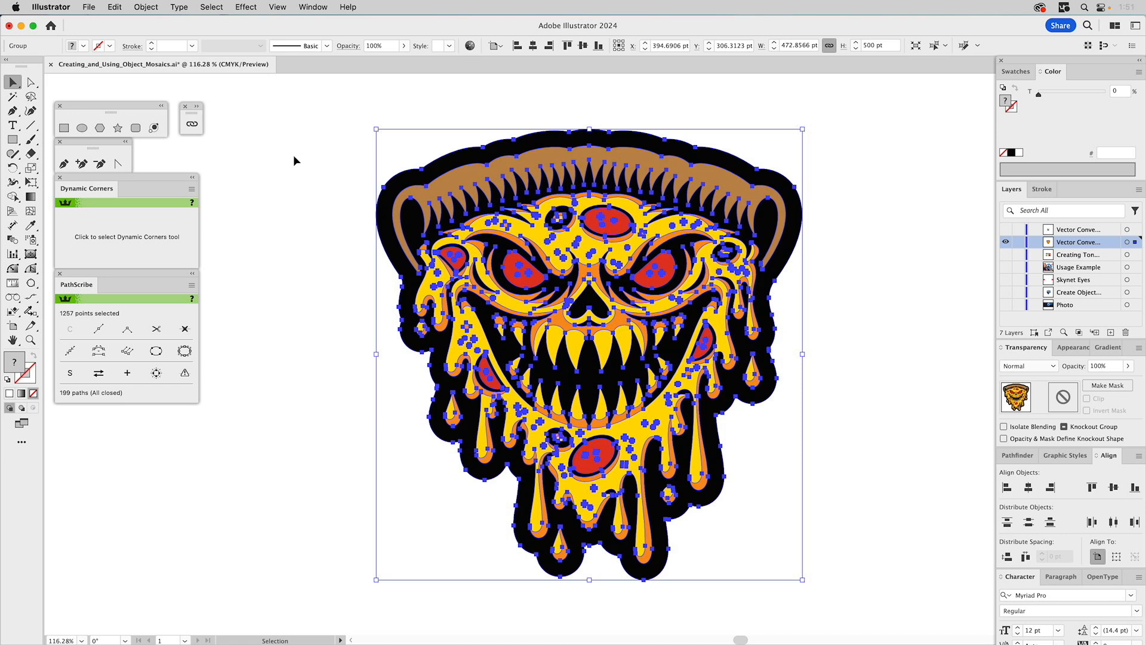
{"action": "left_click", "coordinate": [149, 7]}
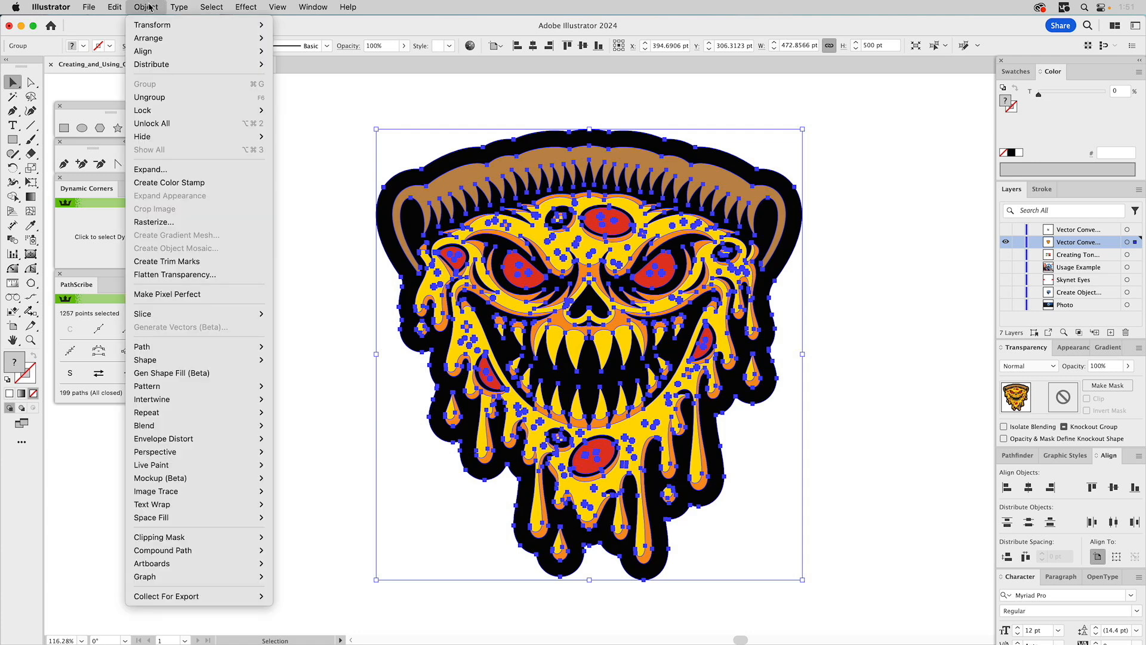
{"action": "left_click", "coordinate": [163, 223]}
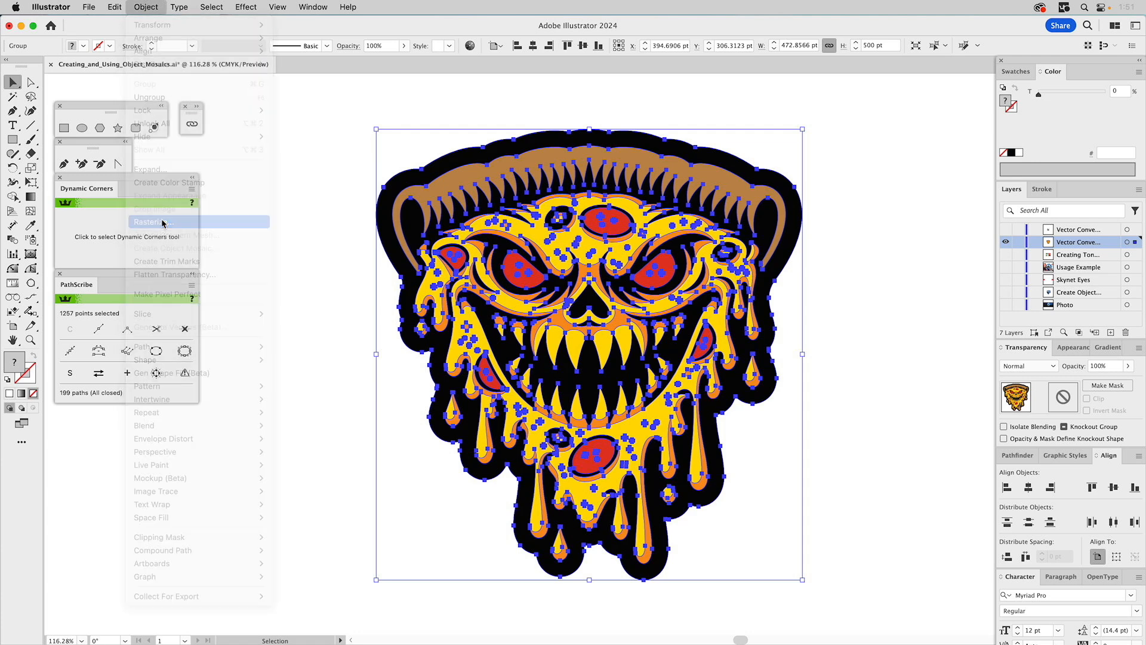
{"action": "left_click_drag", "start_coordinate": [609, 218], "coordinate": [777, 220]}
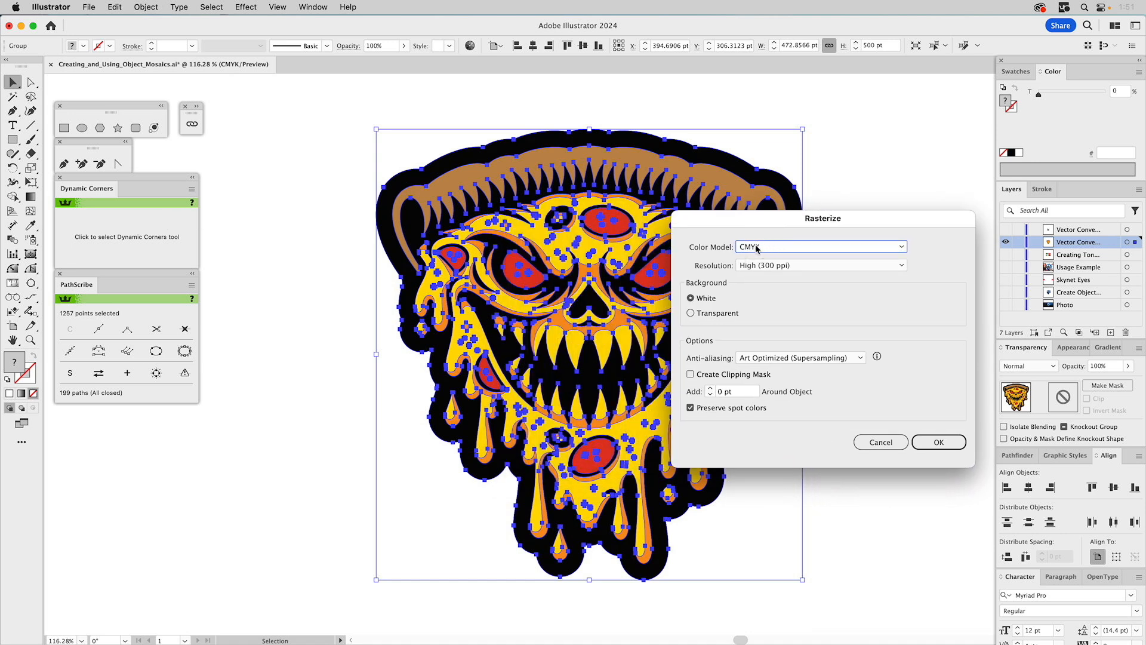
{"action": "left_click", "coordinate": [754, 246]}
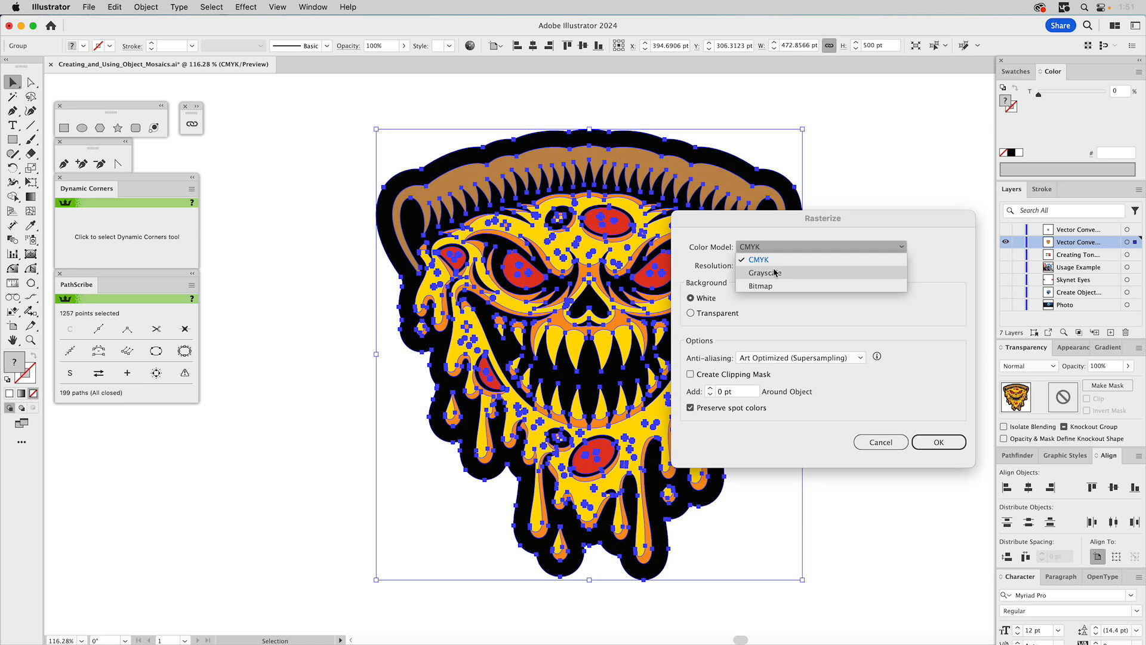
{"action": "left_click", "coordinate": [775, 250]}
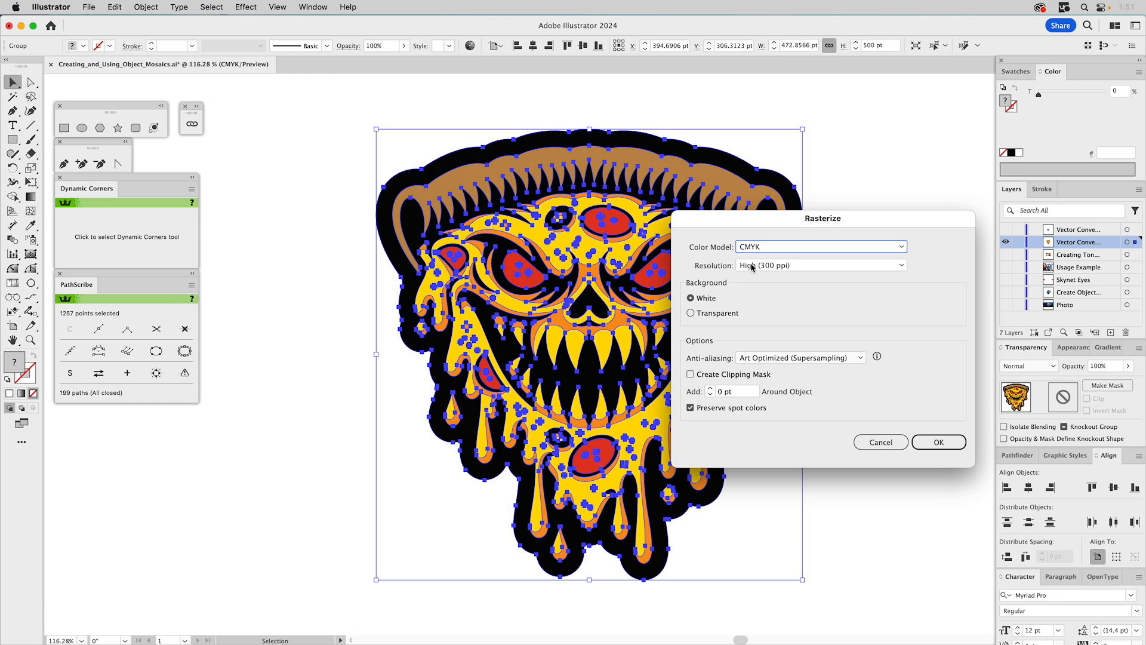
{"action": "left_click", "coordinate": [938, 442]}
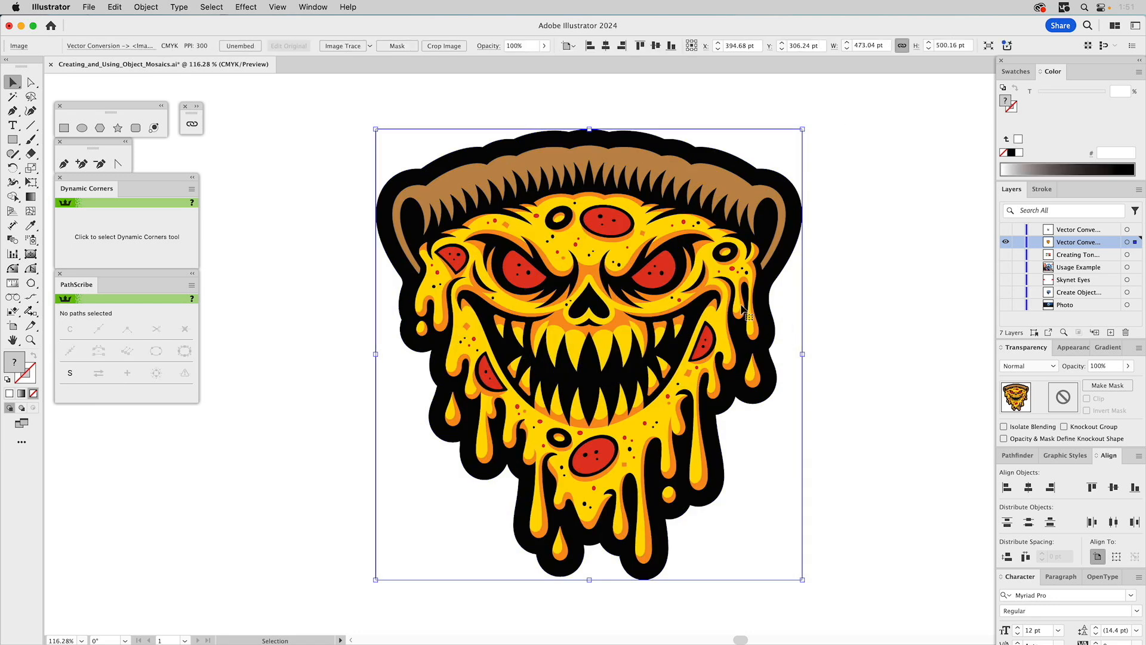
- Check the rasterized pizza image in outline view and examine its entry in the list of linked images
{"action": "key", "text": "super+y"}
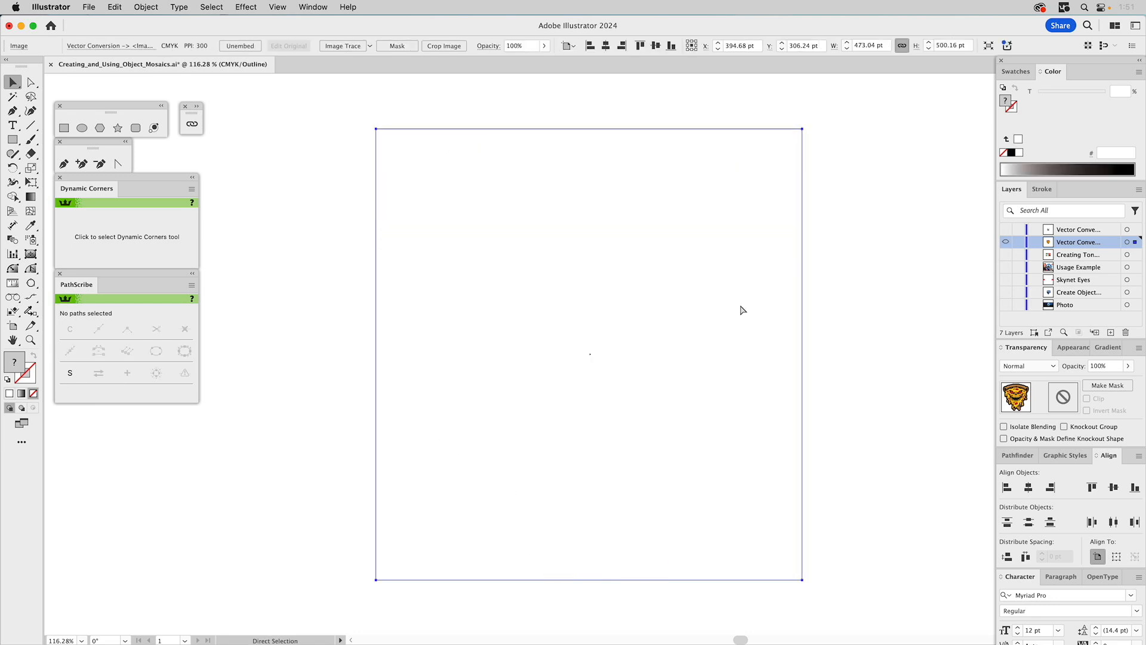
{"action": "key", "text": "super+y"}
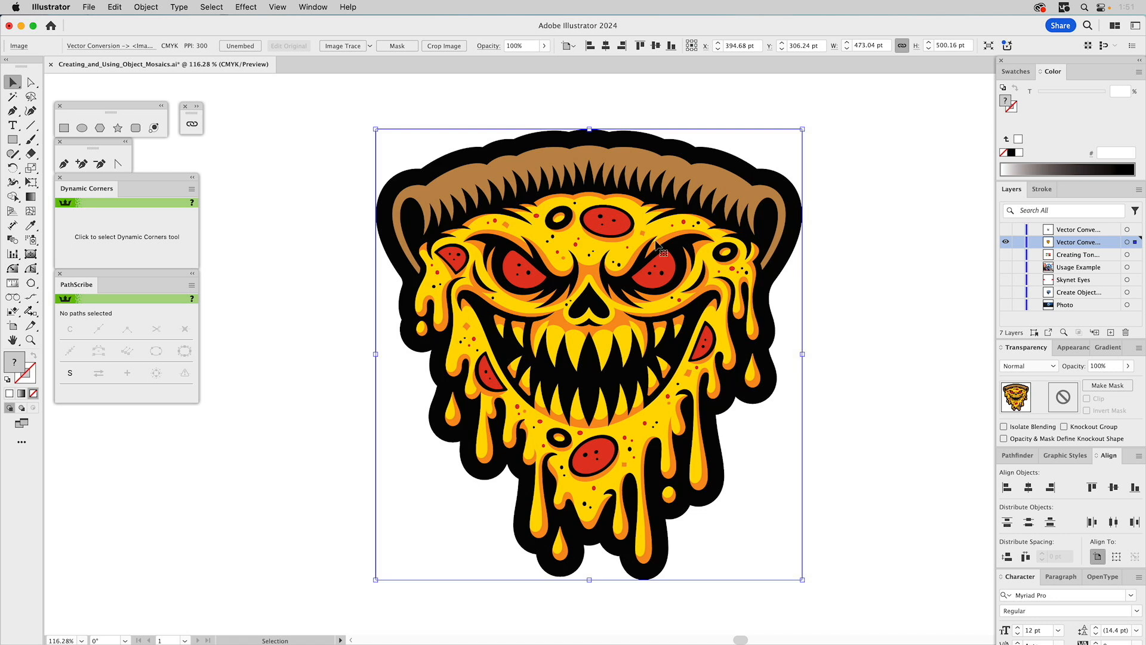
{"action": "left_click", "coordinate": [197, 107]}
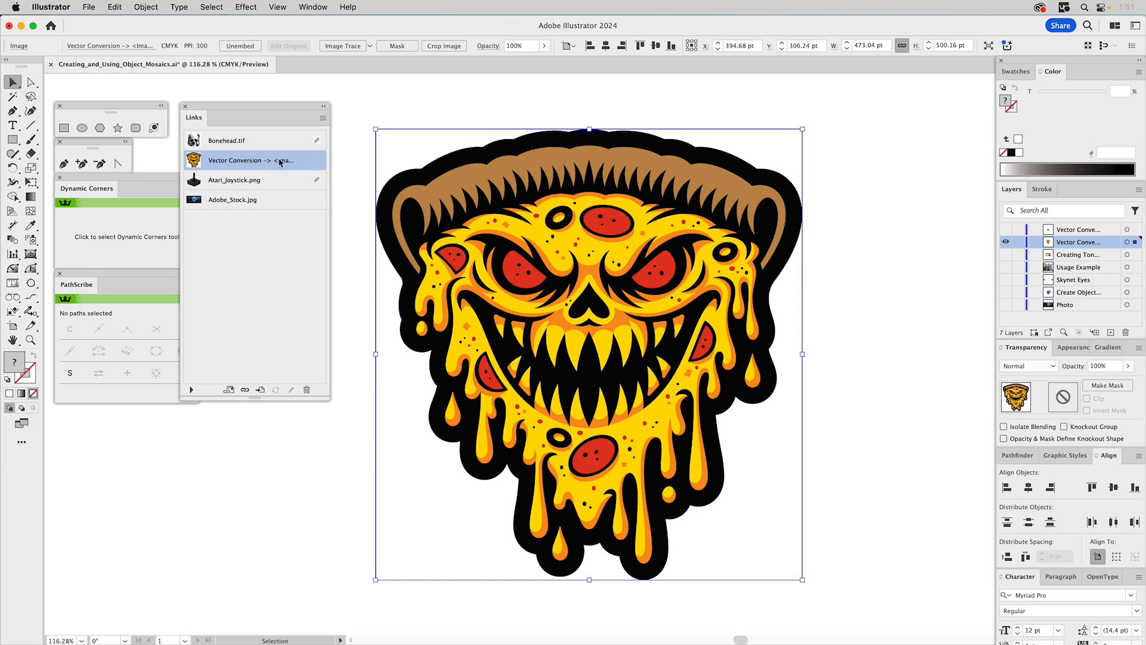
{"action": "left_click", "coordinate": [323, 118]}
{"action": "left_click", "coordinate": [323, 118]}
{"action": "left_click", "coordinate": [323, 106]}
- Create a color object mosaic from the pizza image with 90 tiles across and 100 down, deleting the raster, and clear the selection
{"action": "left_click", "coordinate": [146, 7]}
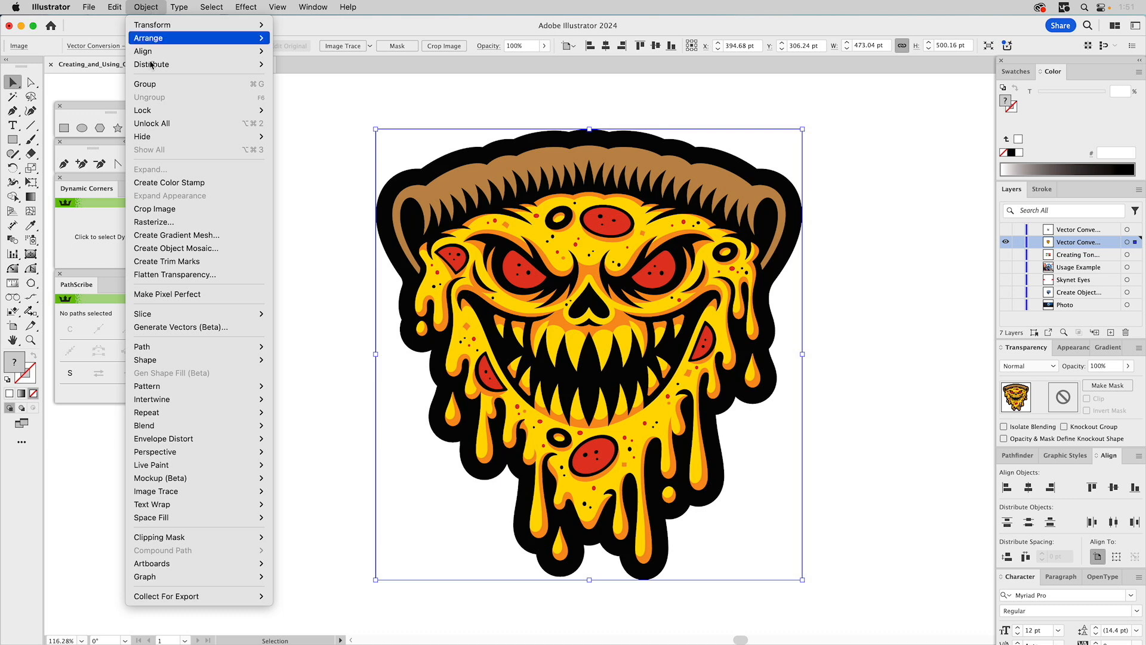
{"action": "left_click", "coordinate": [193, 249]}
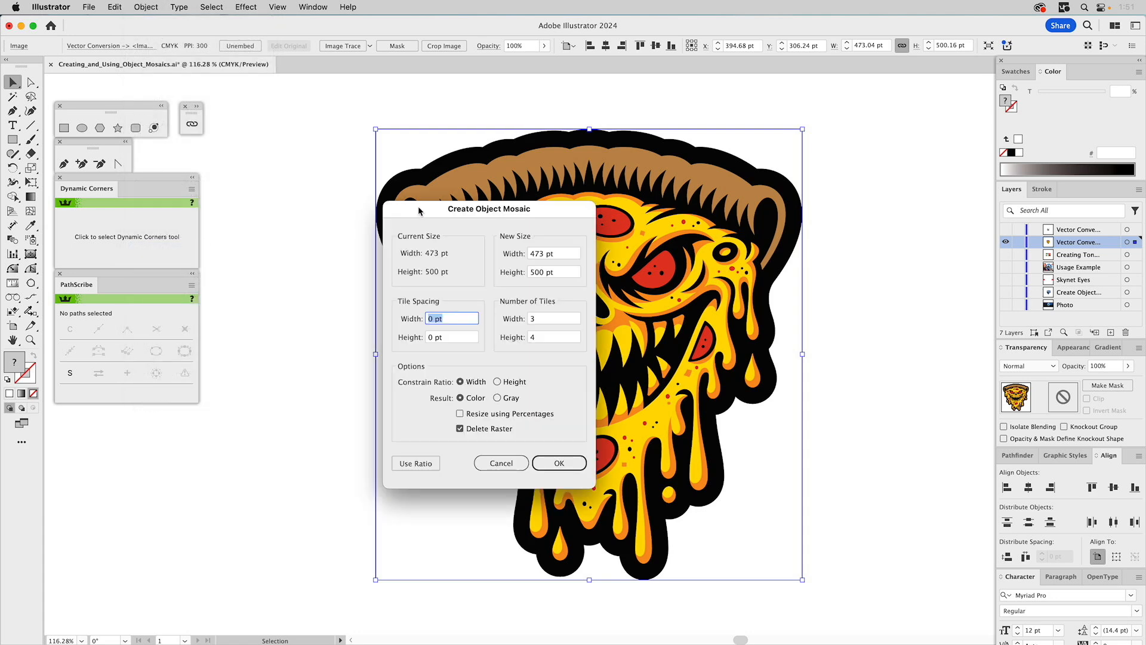
{"action": "left_click_drag", "start_coordinate": [469, 213], "coordinate": [235, 188]}
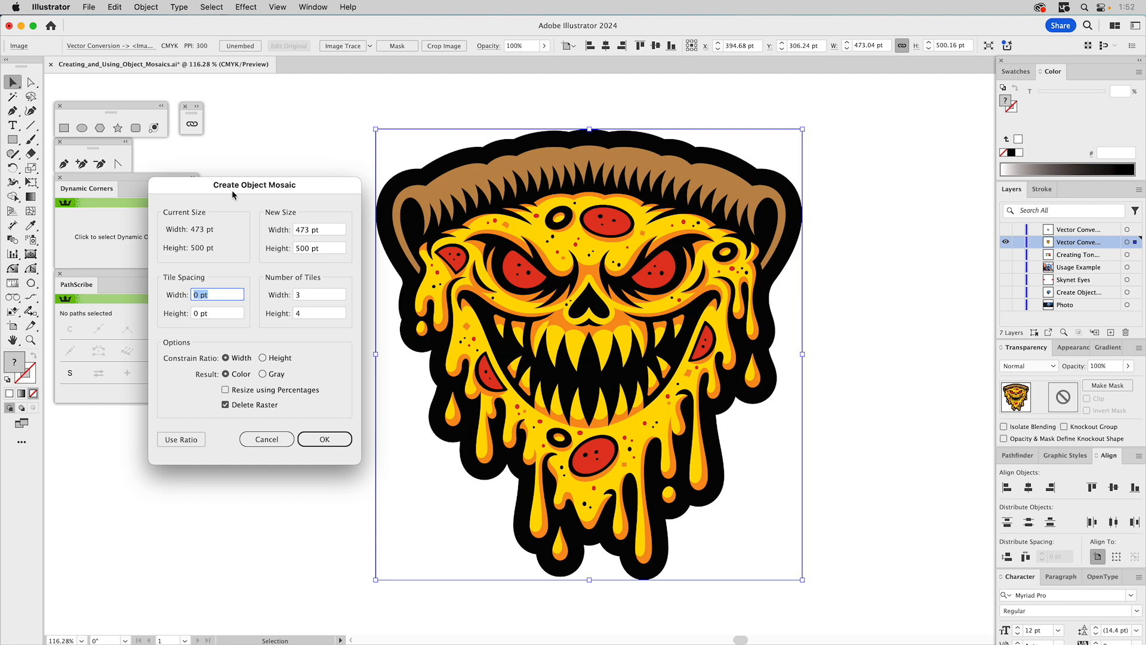
{"action": "left_click", "coordinate": [306, 293]}
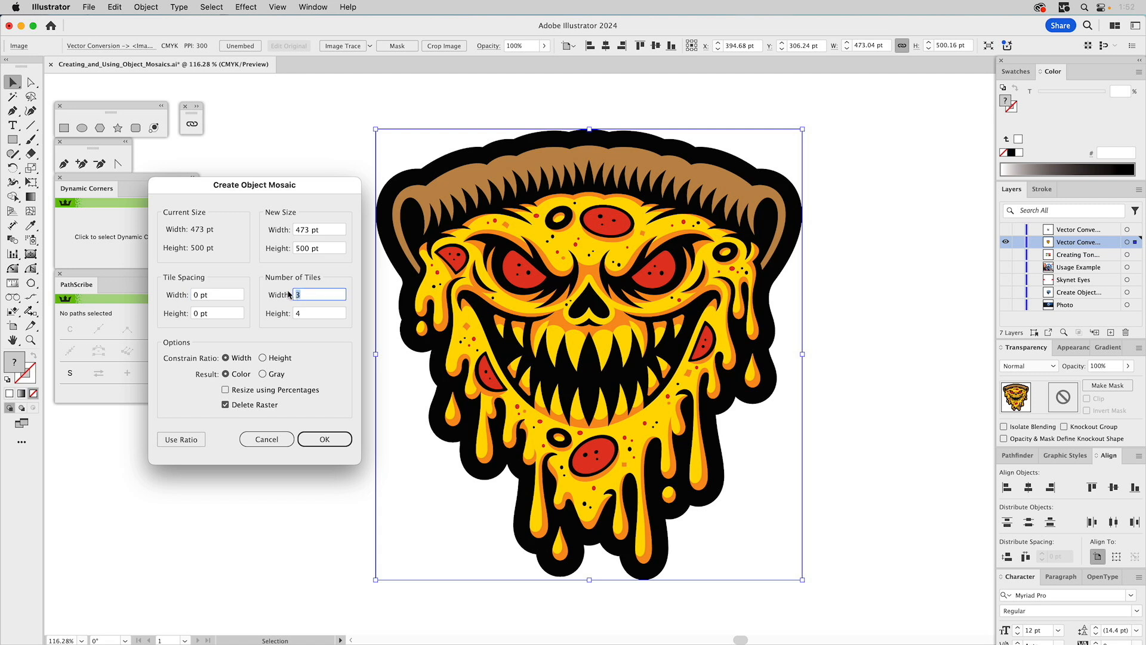
{"action": "type", "text": "90"}
{"action": "key", "text": "Tab"}
{"action": "type", "text": "100"}
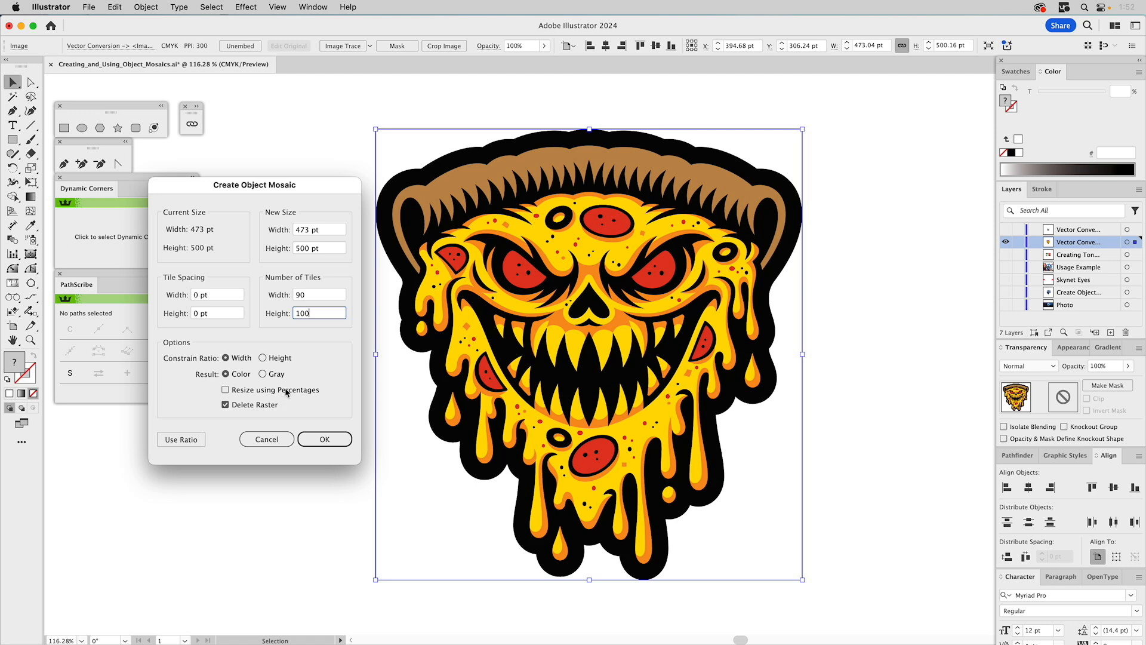
{"action": "left_click", "coordinate": [323, 439]}
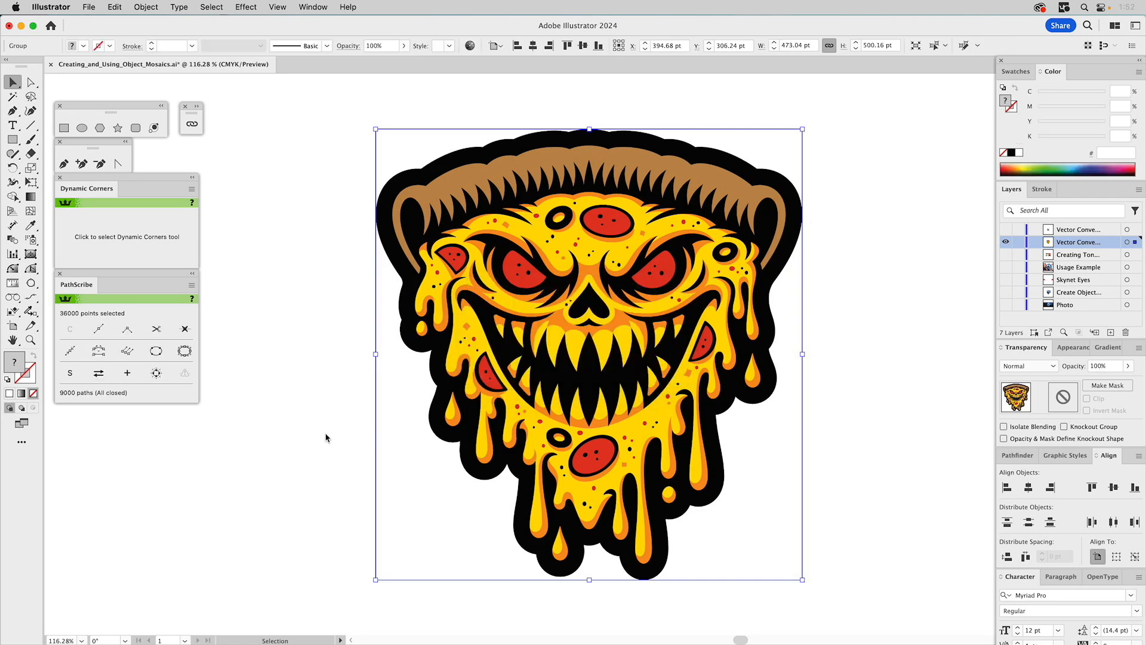
{"action": "left_click", "coordinate": [281, 360]}
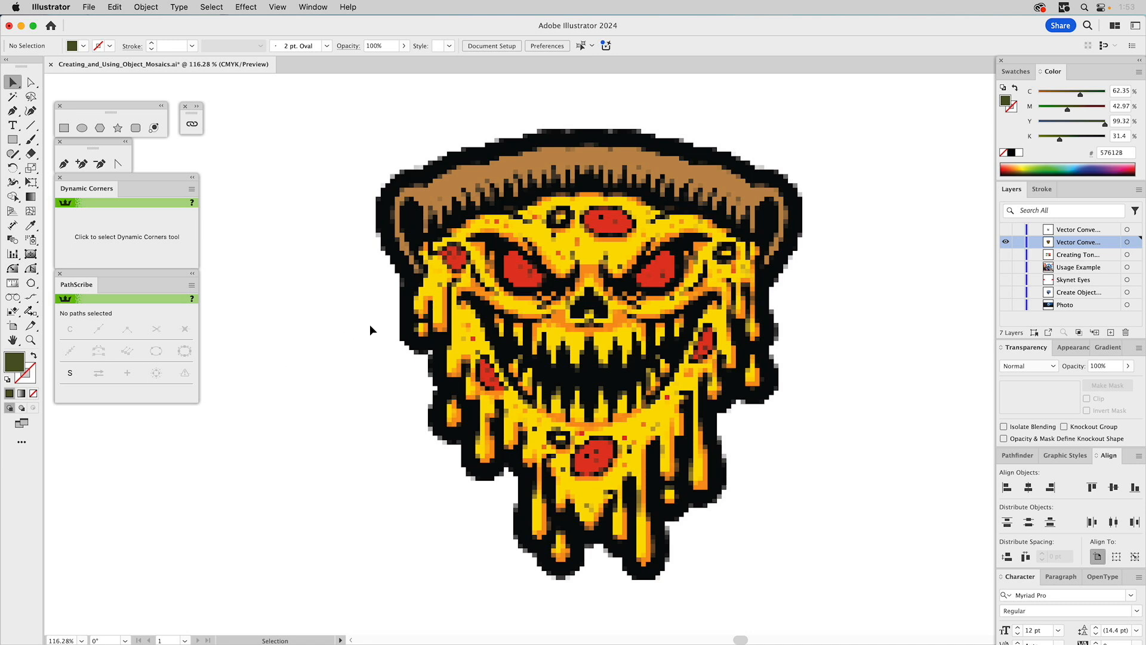
- Select all the white background tiles surrounding the pizza mosaic, starting from a single white tile, and delete them
{"action": "key", "text": "a"}
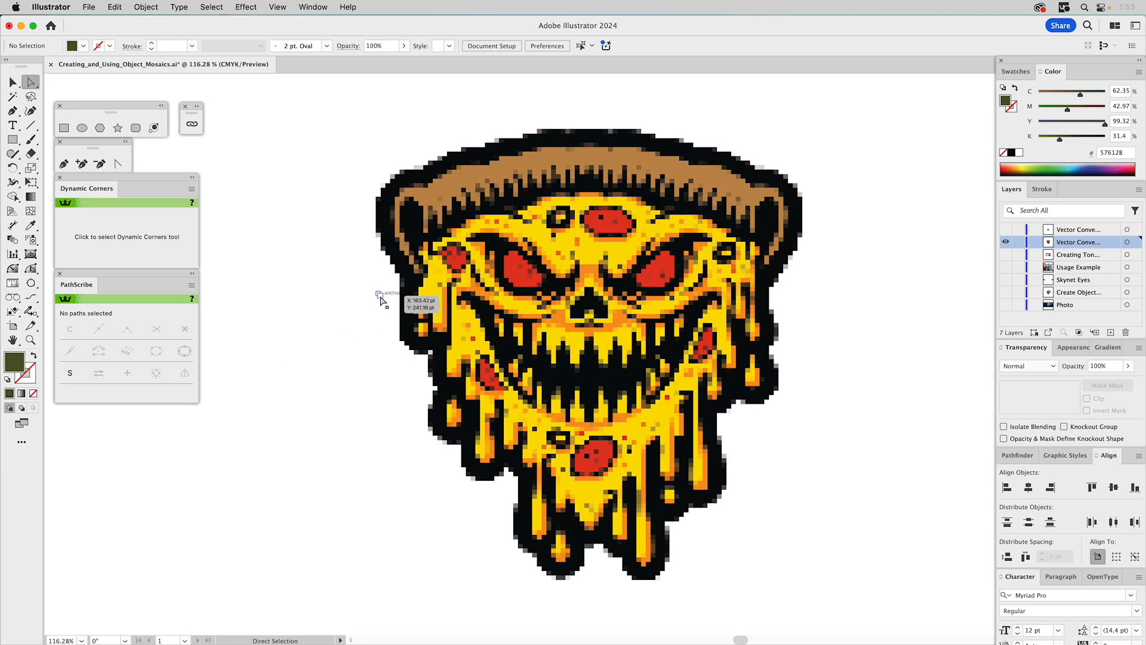
{"action": "left_click", "coordinate": [380, 300]}
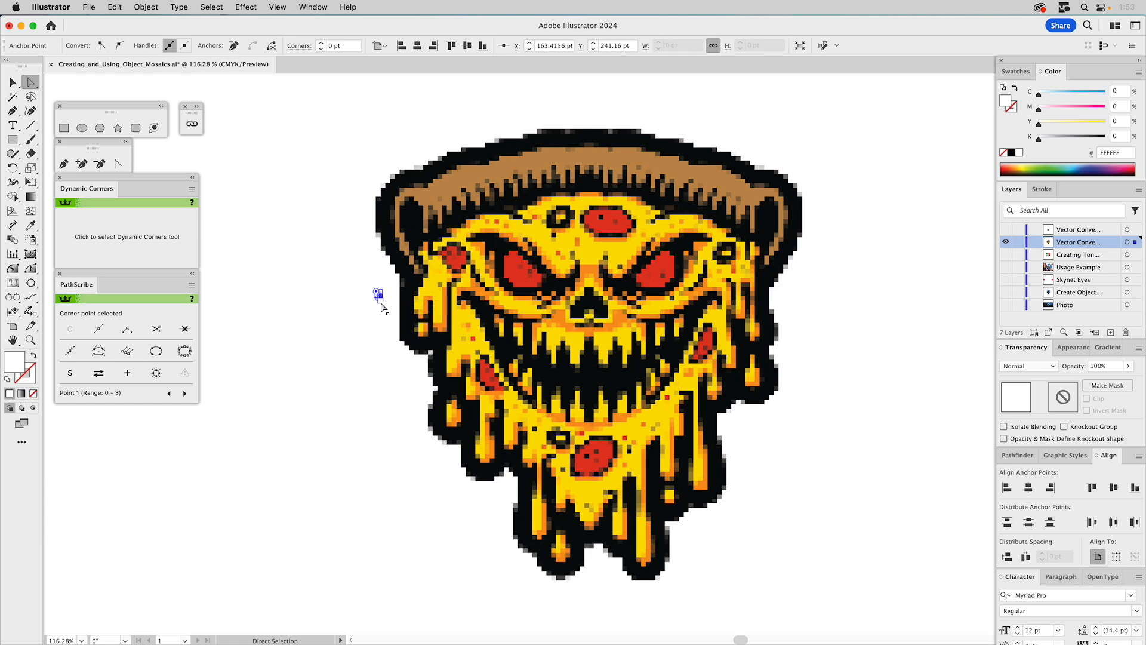
{"action": "key", "text": "alt"}
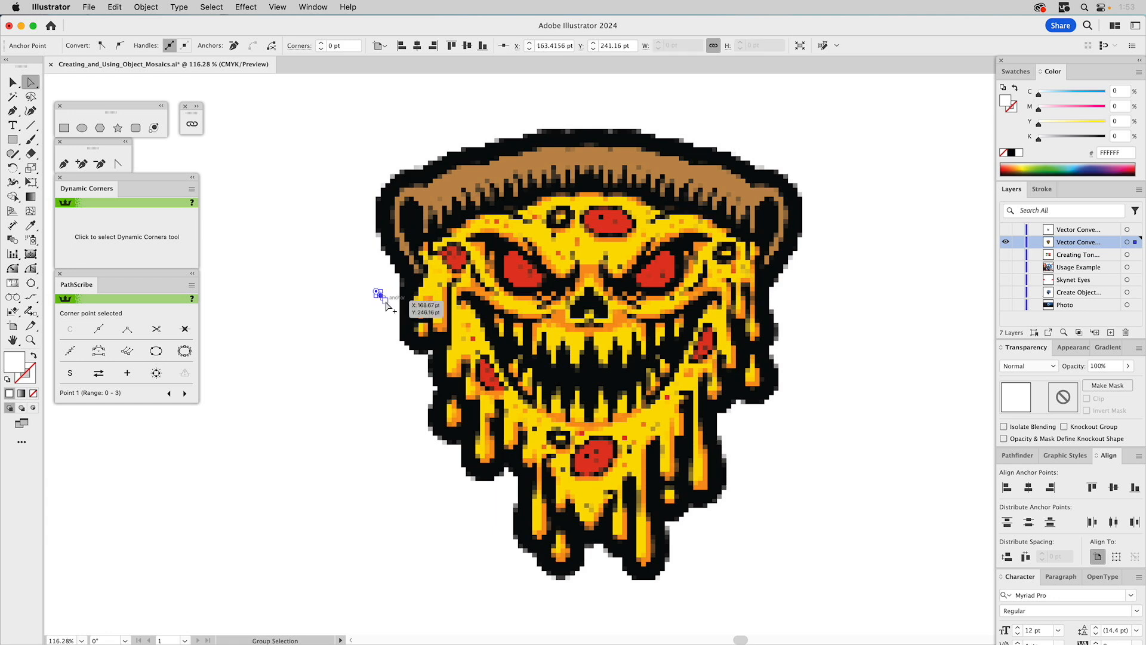
{"action": "left_click", "coordinate": [385, 302], "text": "alt"}
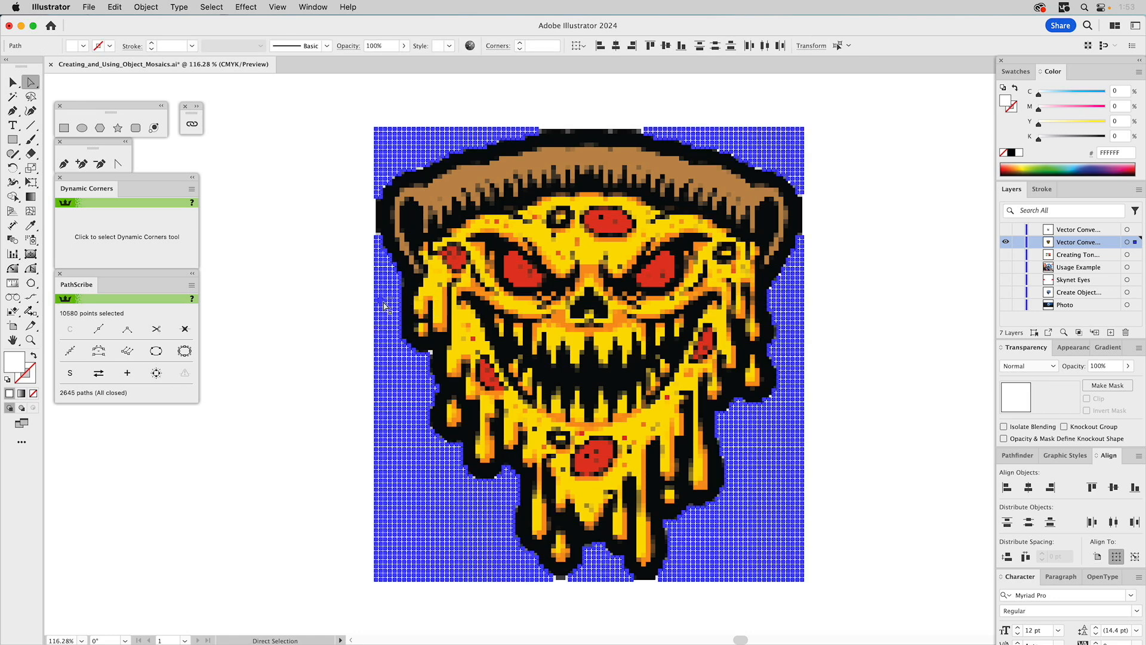
{"action": "key", "text": "Delete"}
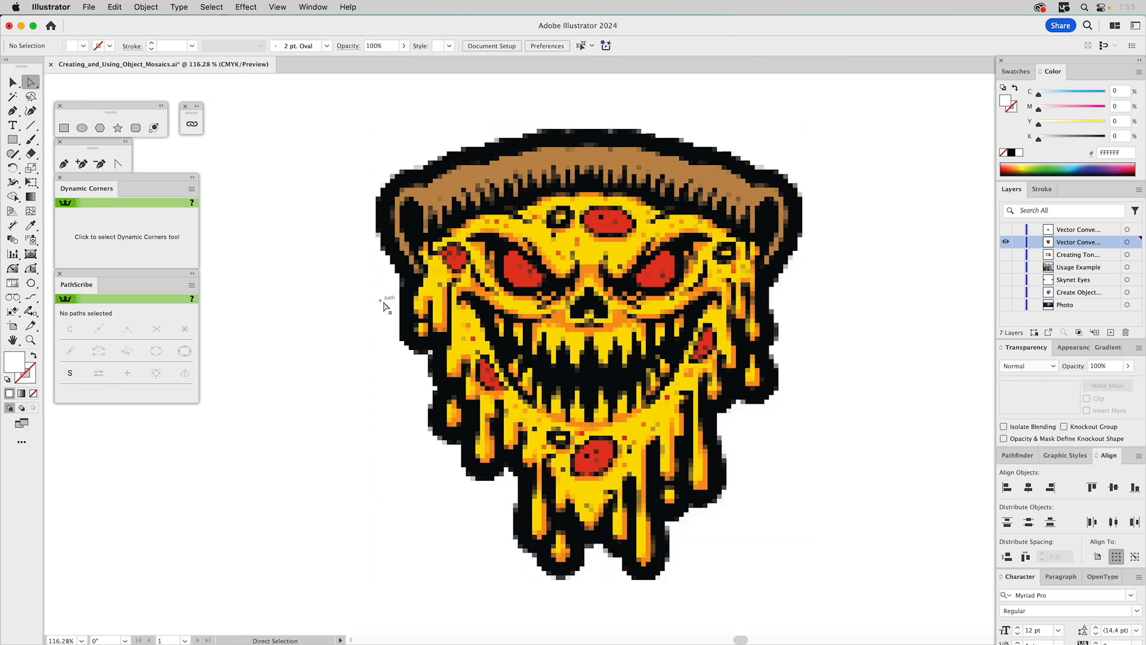
- Select the whole pizza mosaic to examine its remaining tiles, and clear the selection
{"action": "key", "text": "super+a"}
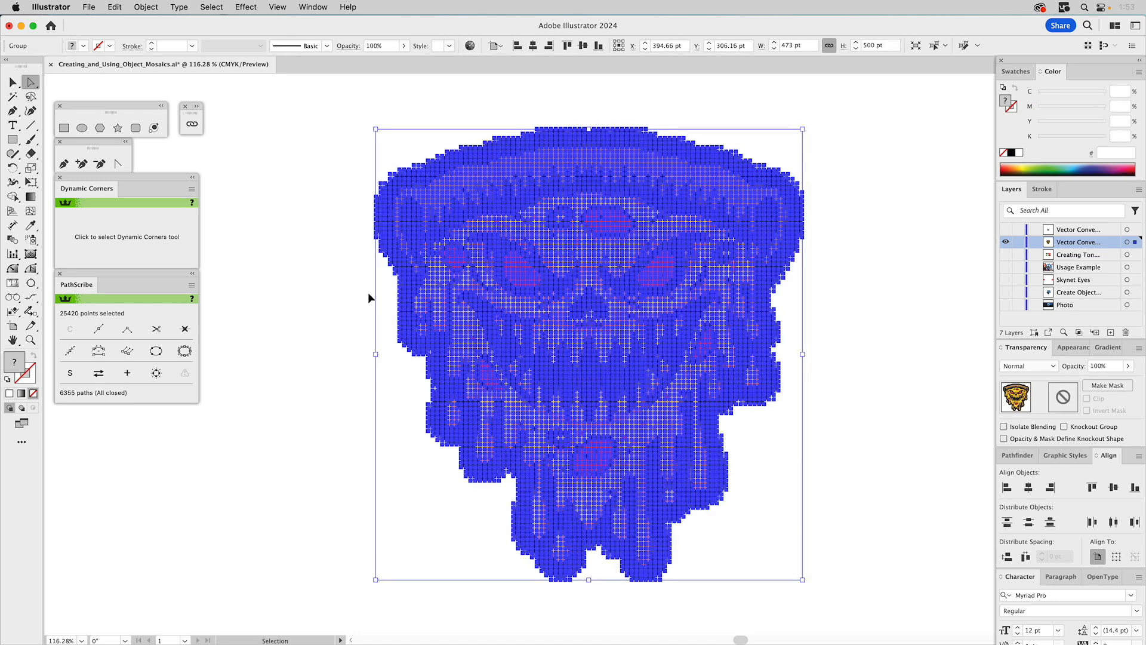
{"action": "key", "text": "v"}
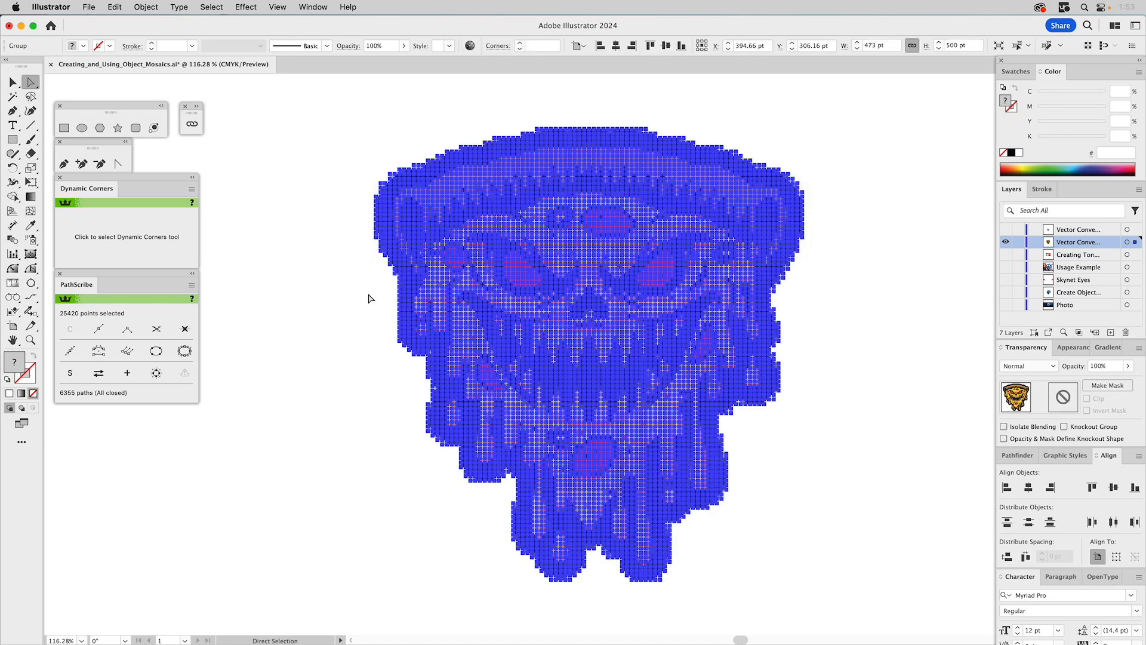
{"action": "left_click", "coordinate": [313, 281]}
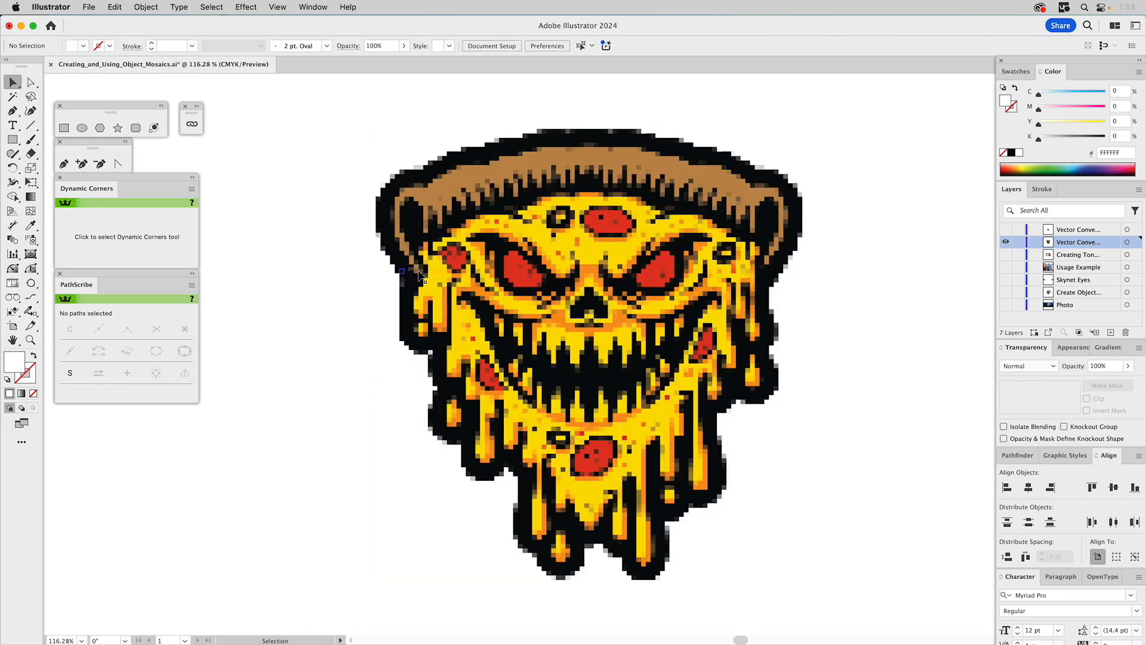
{"action": "left_click", "coordinate": [424, 271]}
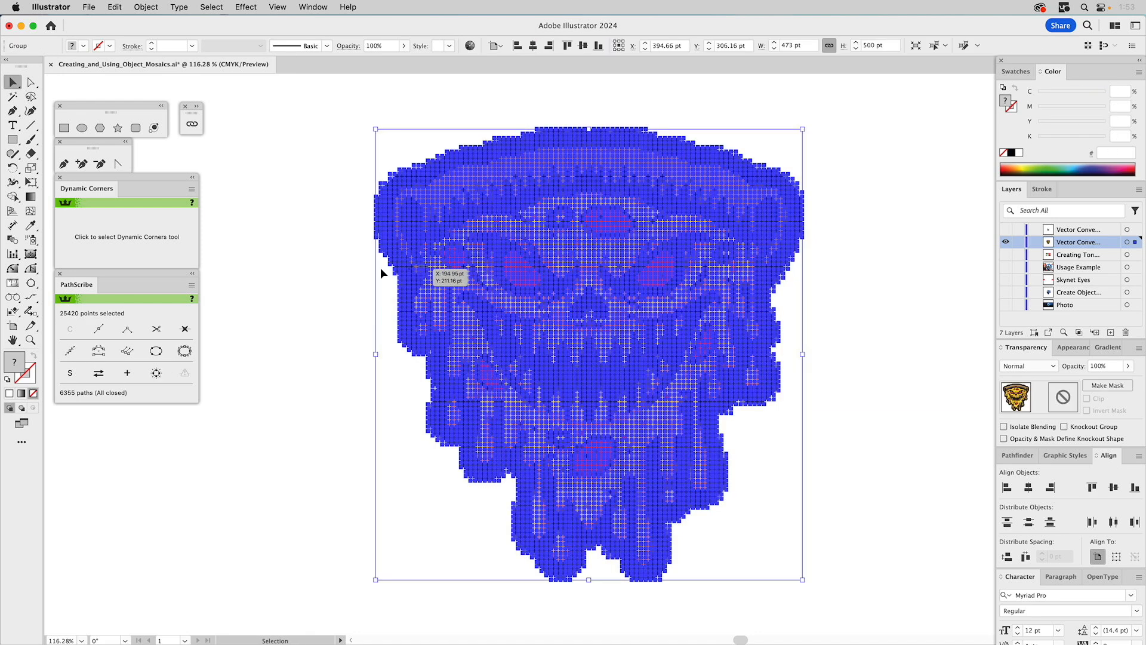
{"action": "left_click", "coordinate": [318, 264]}
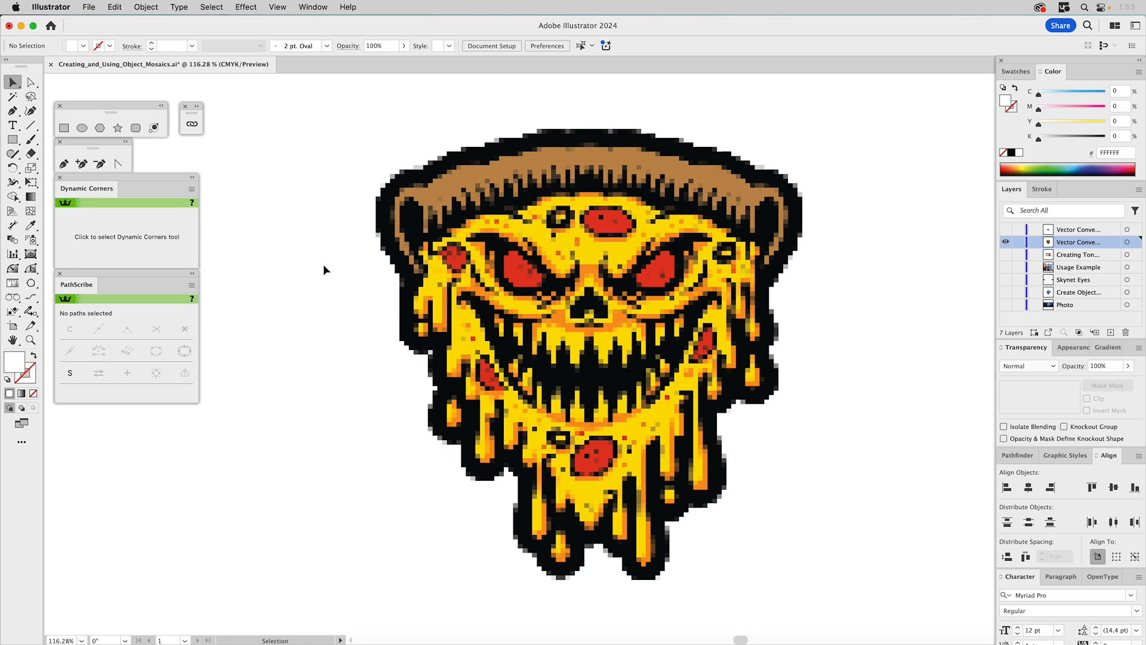
- Show the grayscale skull layer in place of the pizza layer and embed its linked Bonehead.tif image
{"action": "left_click", "coordinate": [1006, 229]}
{"action": "left_click", "coordinate": [1006, 242]}
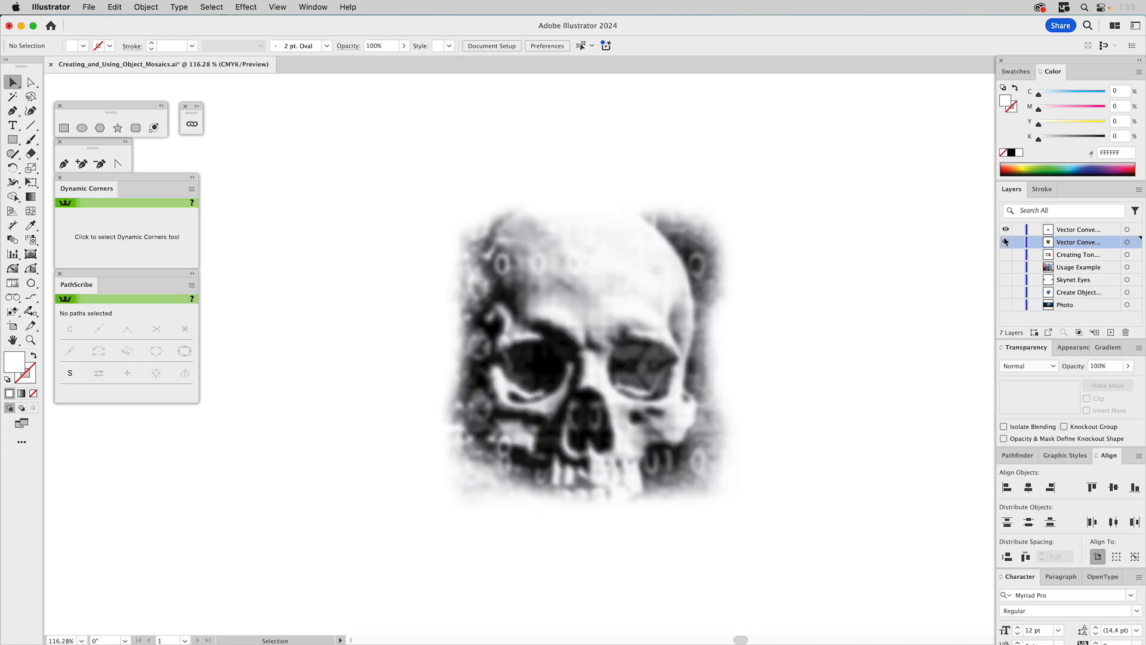
{"action": "left_click", "coordinate": [614, 259]}
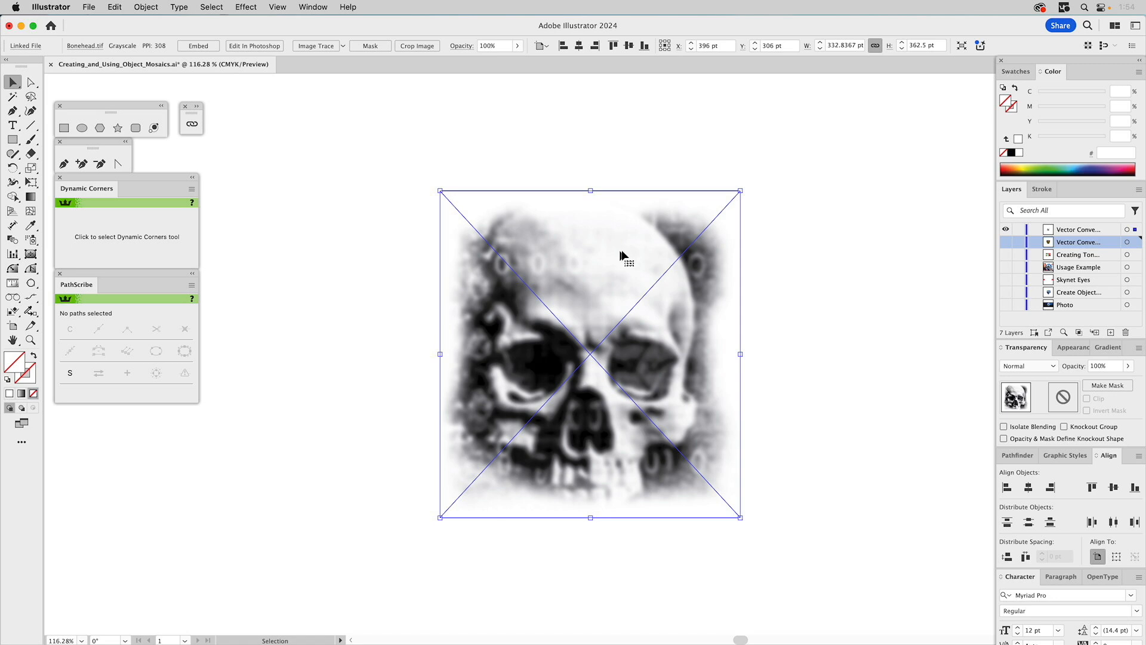
{"action": "left_click", "coordinate": [199, 105]}
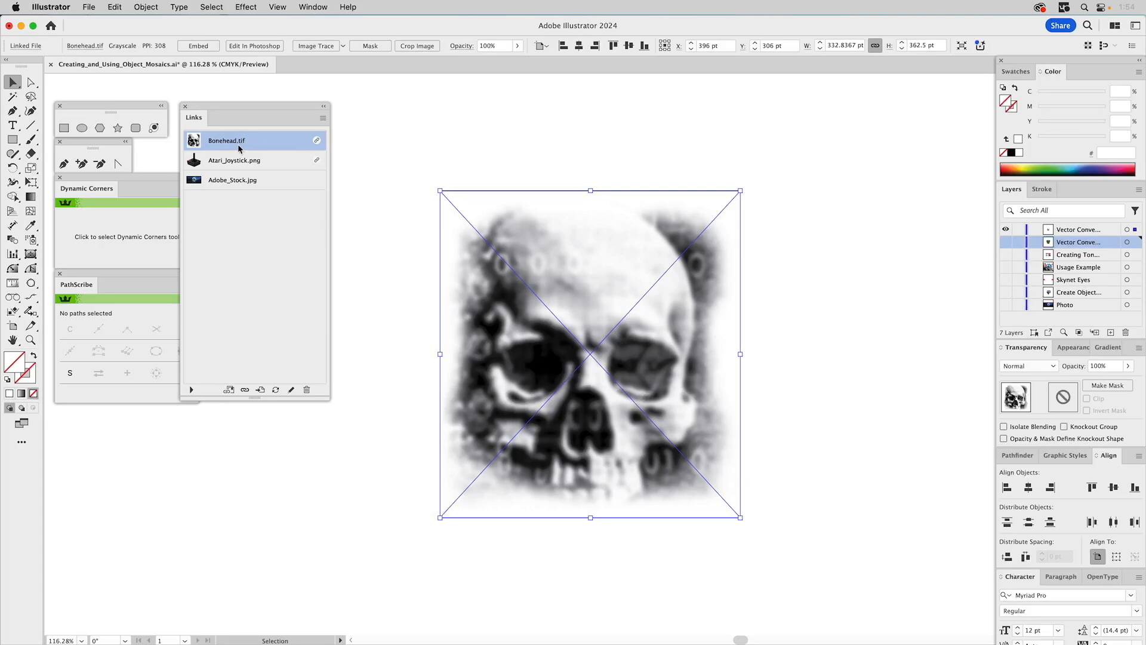
{"action": "left_click", "coordinate": [323, 119]}
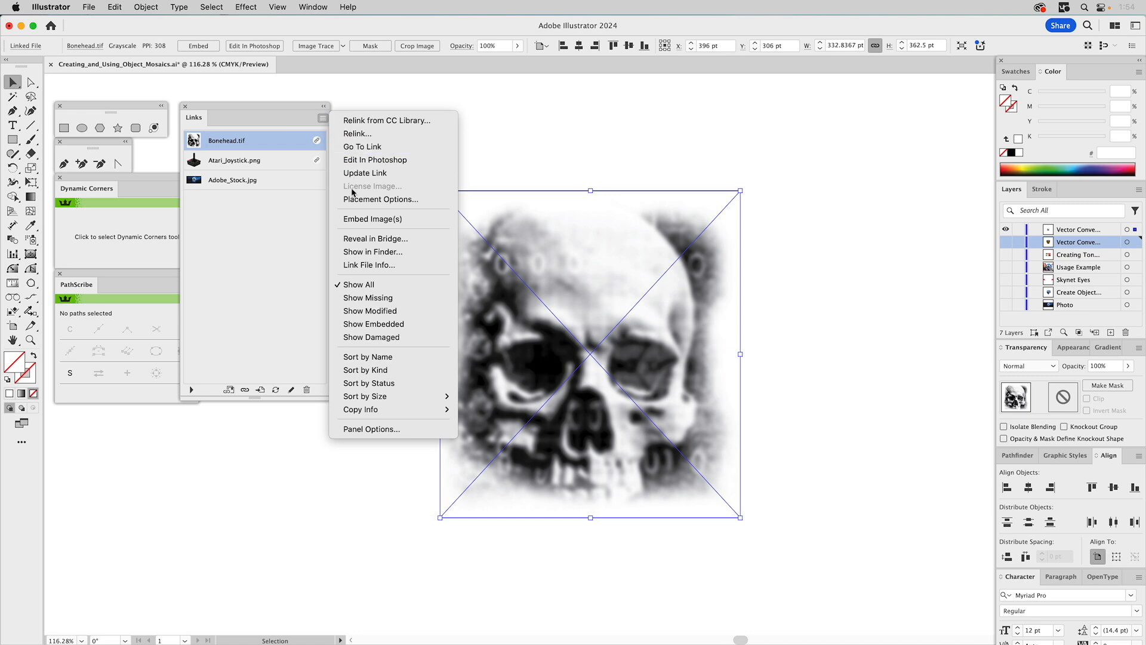
{"action": "left_click", "coordinate": [365, 219]}
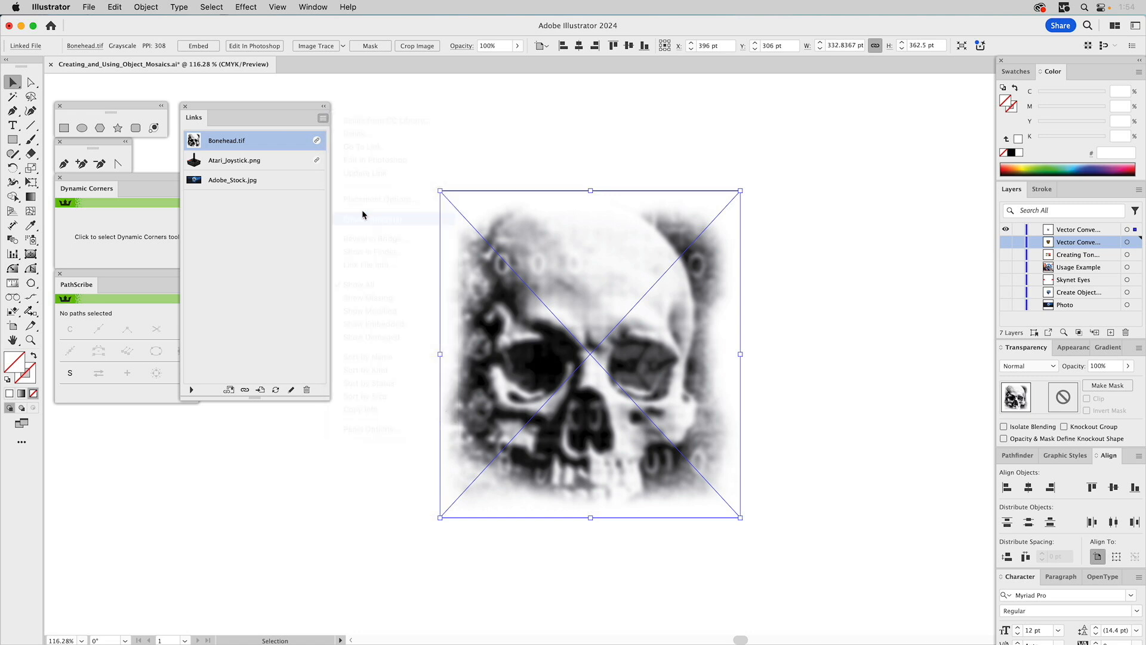
{"action": "left_click", "coordinate": [323, 107]}
- Create a color object mosaic from the skull image with 31 tiles across and 35 down, deleting the raster, and clear the selection
{"action": "left_click", "coordinate": [157, 9]}
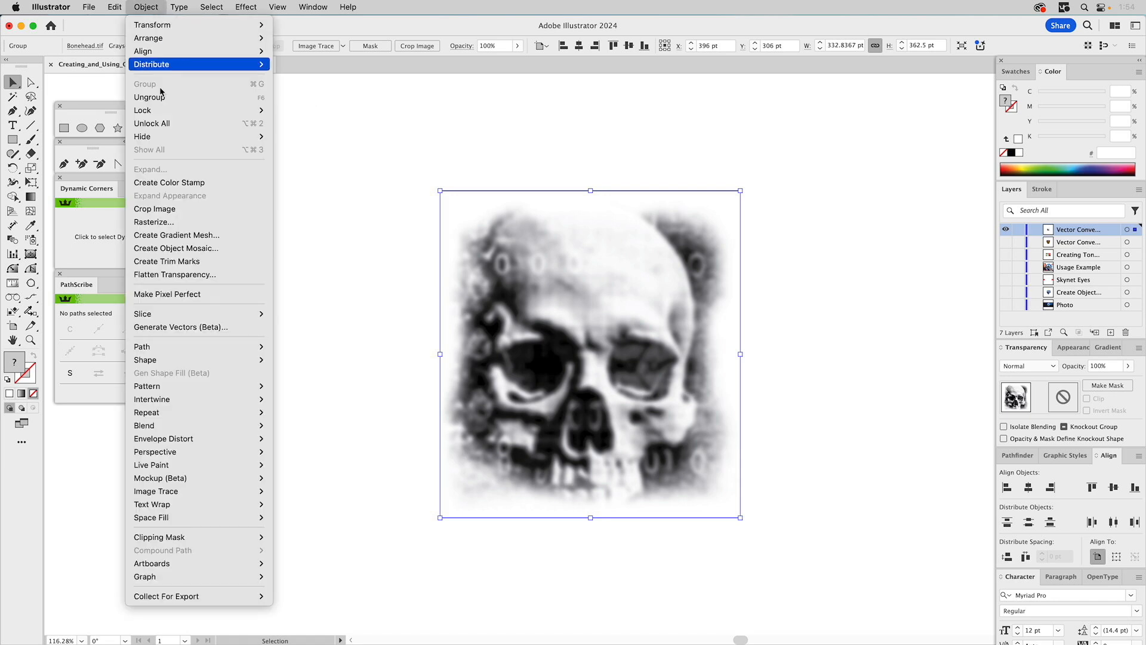
{"action": "left_click", "coordinate": [186, 253]}
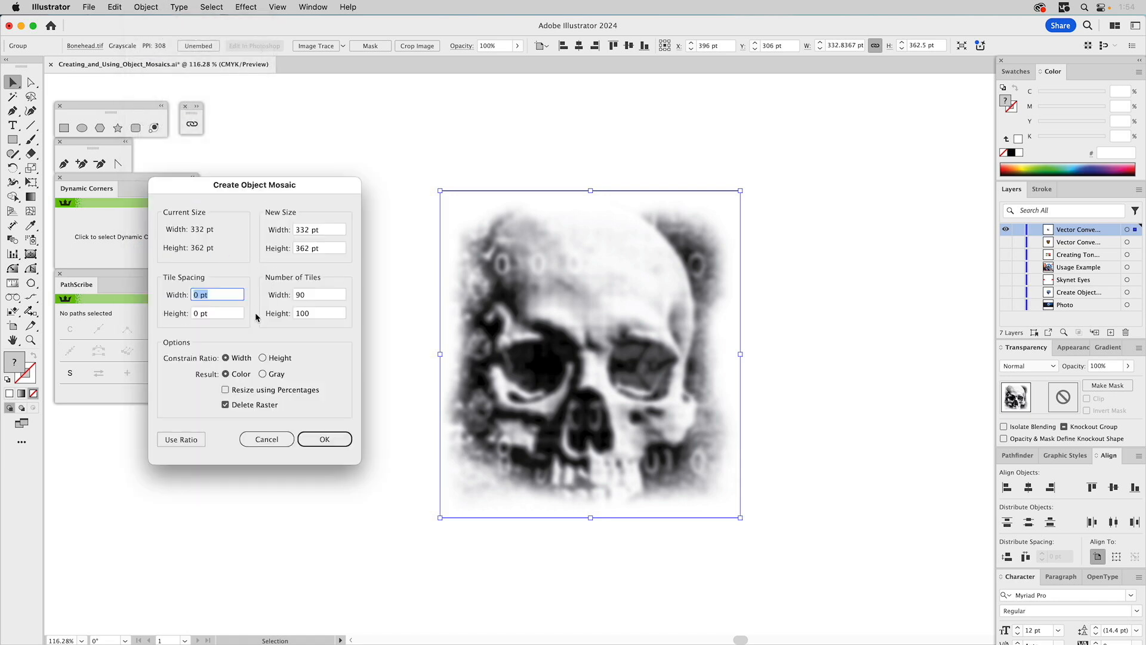
{"action": "double_click", "coordinate": [315, 292]}
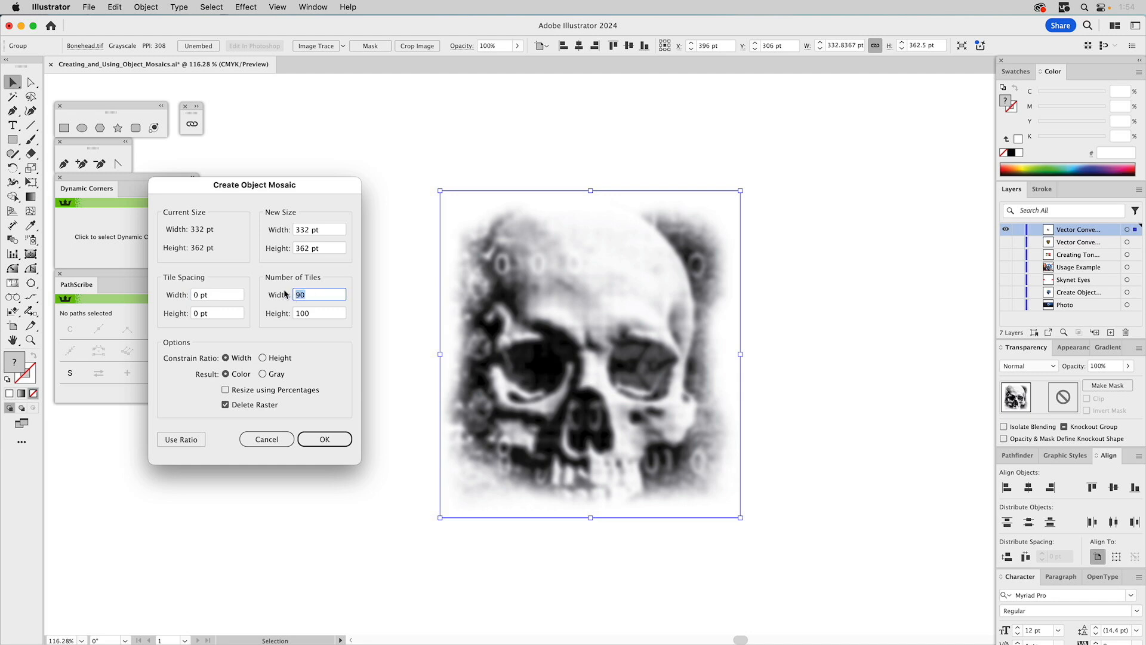
{"action": "type", "text": "31"}
{"action": "double_click", "coordinate": [316, 314]}
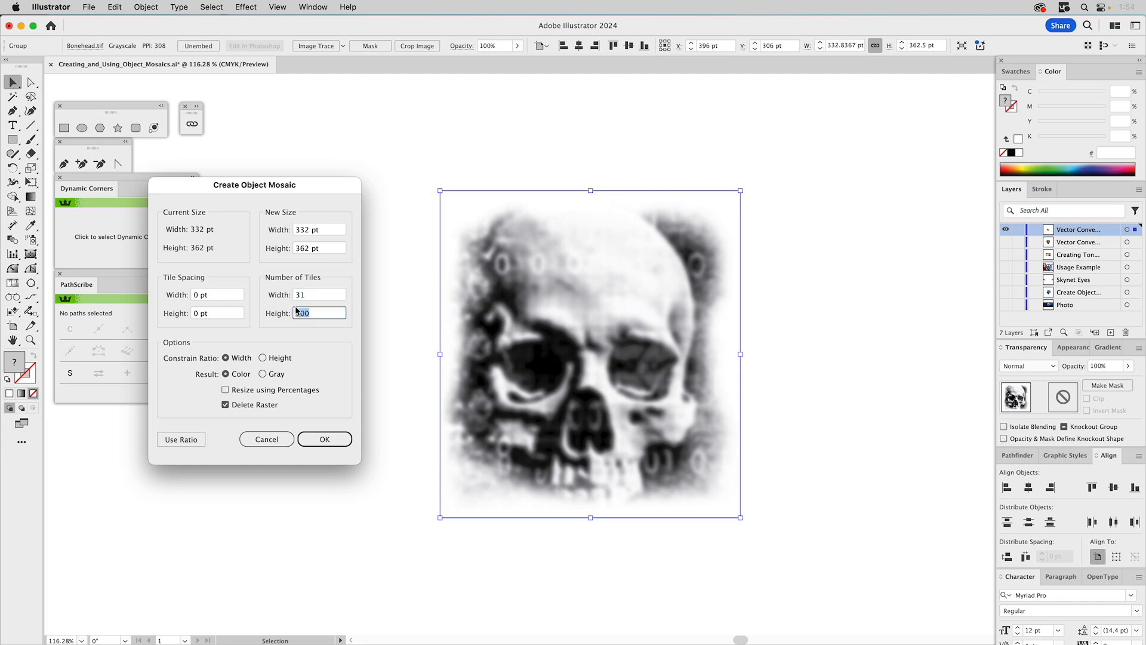
{"action": "type", "text": "35"}
{"action": "left_click", "coordinate": [263, 375]}
{"action": "left_click", "coordinate": [226, 374]}
{"action": "left_click", "coordinate": [318, 437]}
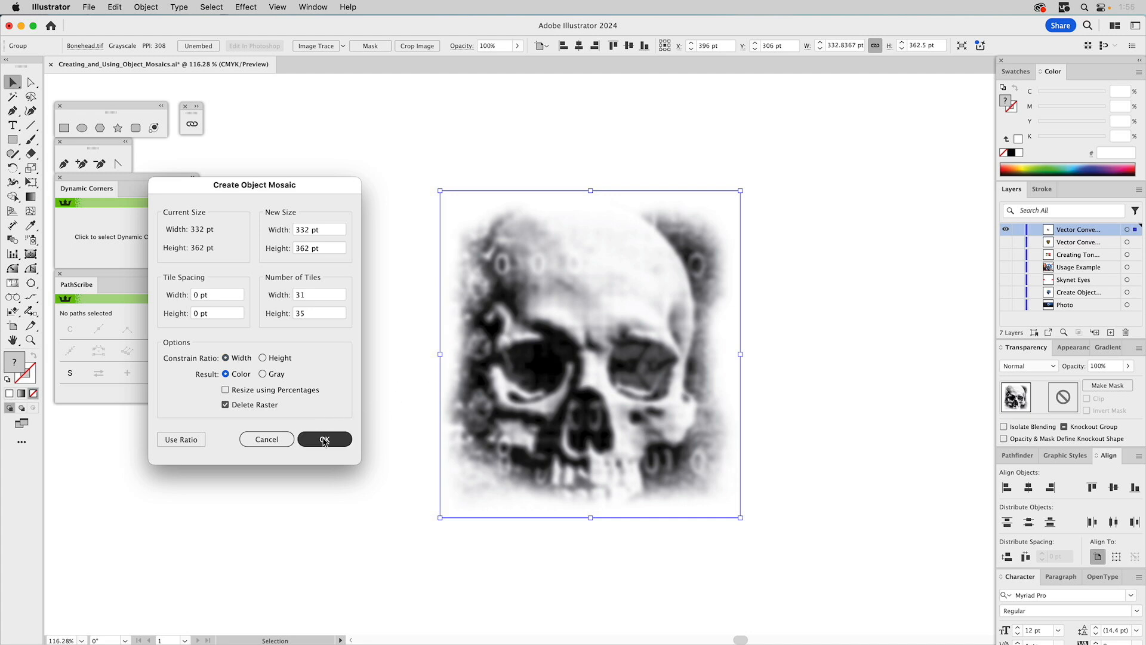
{"action": "left_click", "coordinate": [324, 440]}
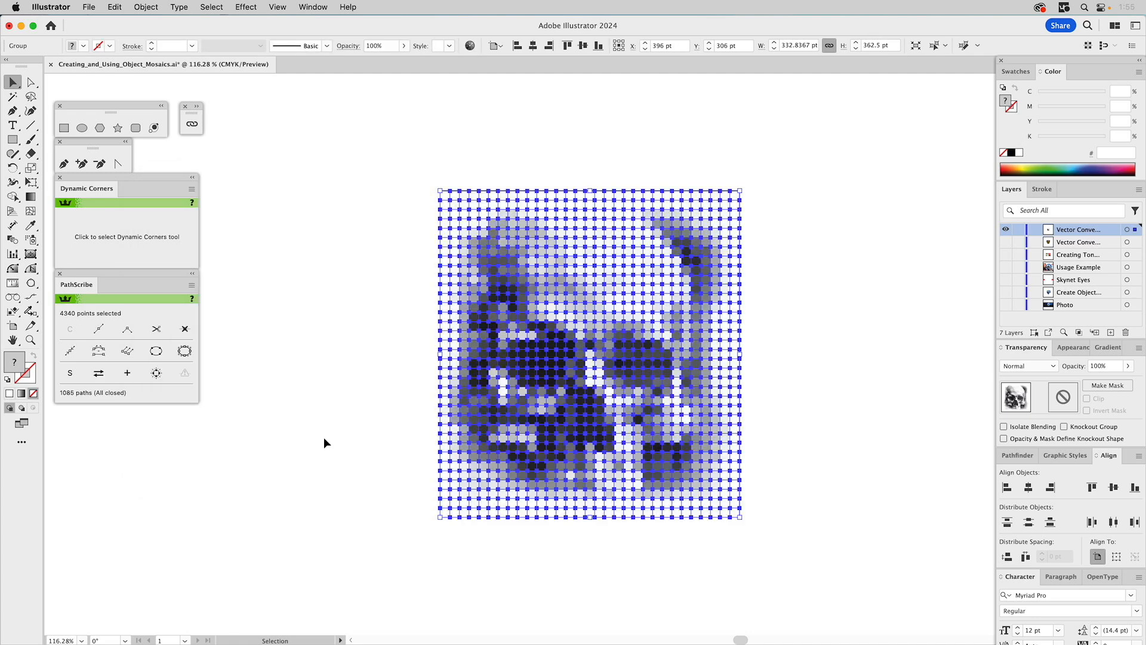
{"action": "left_click", "coordinate": [780, 335]}
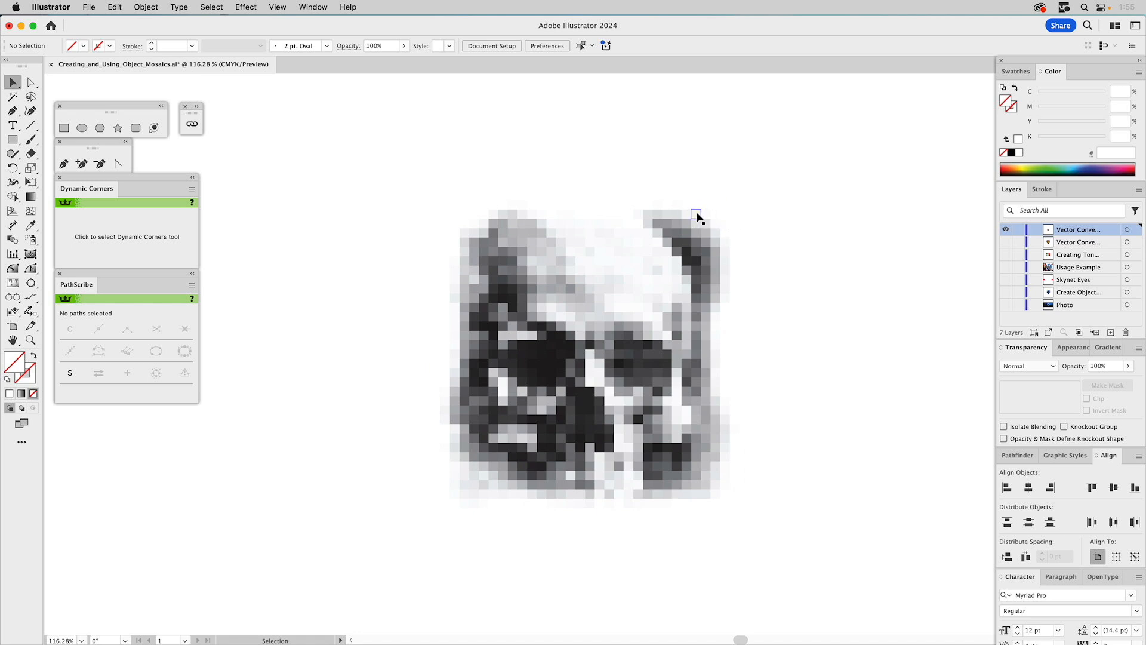
- Delete all the pure white background tiles around the skull mosaic, starting from a single white tile, and select the remaining tiles
{"action": "key", "text": "a"}
{"action": "left_click", "coordinate": [443, 263]}
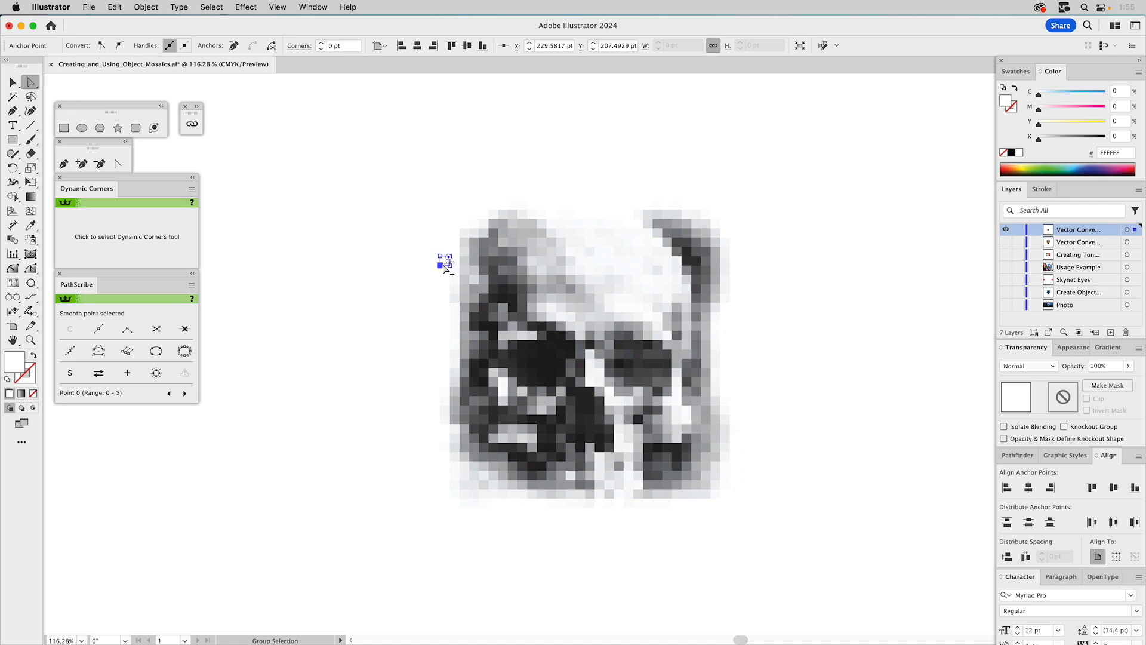
{"action": "left_click", "coordinate": [443, 268], "text": "alt"}
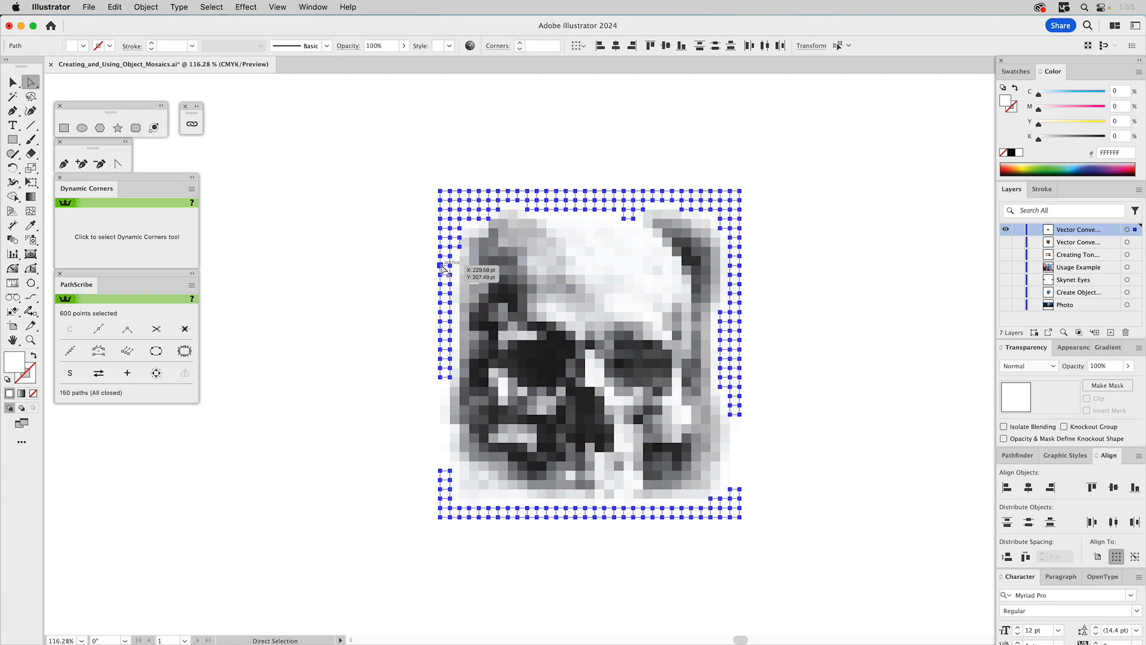
{"action": "key", "text": "super+shift+a"}
{"action": "key", "text": "super"}
{"action": "key", "text": "super+a"}
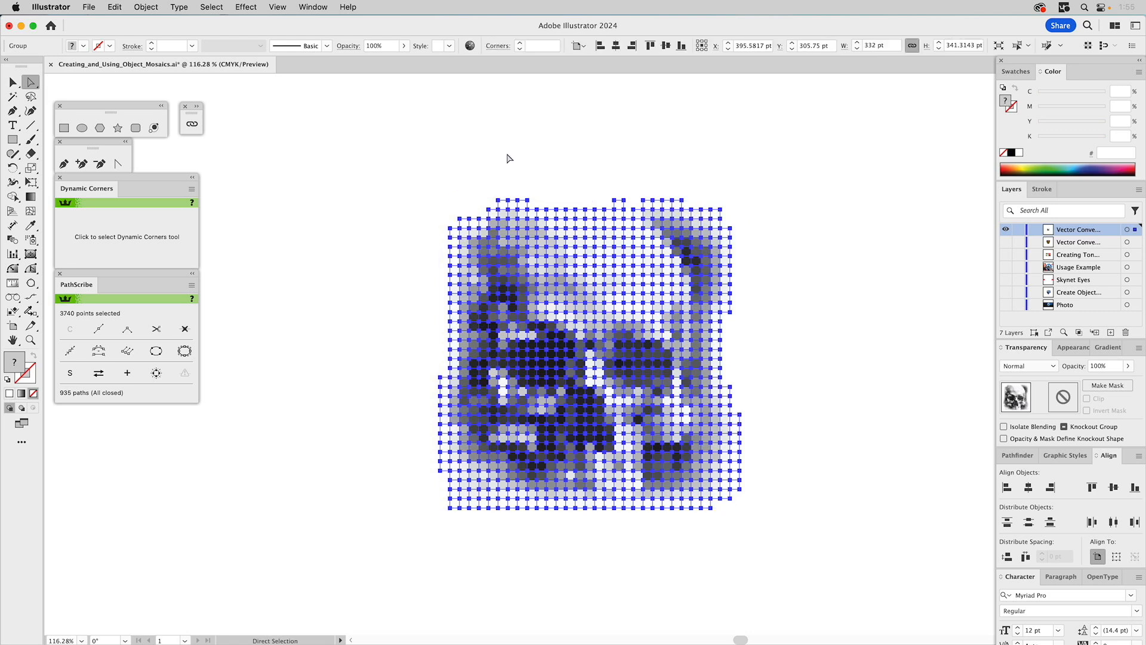
- Select a single near-white tile on the skull mosaic's upper edge and start a global edit of all similar tiles
{"action": "left_click", "coordinate": [503, 205]}
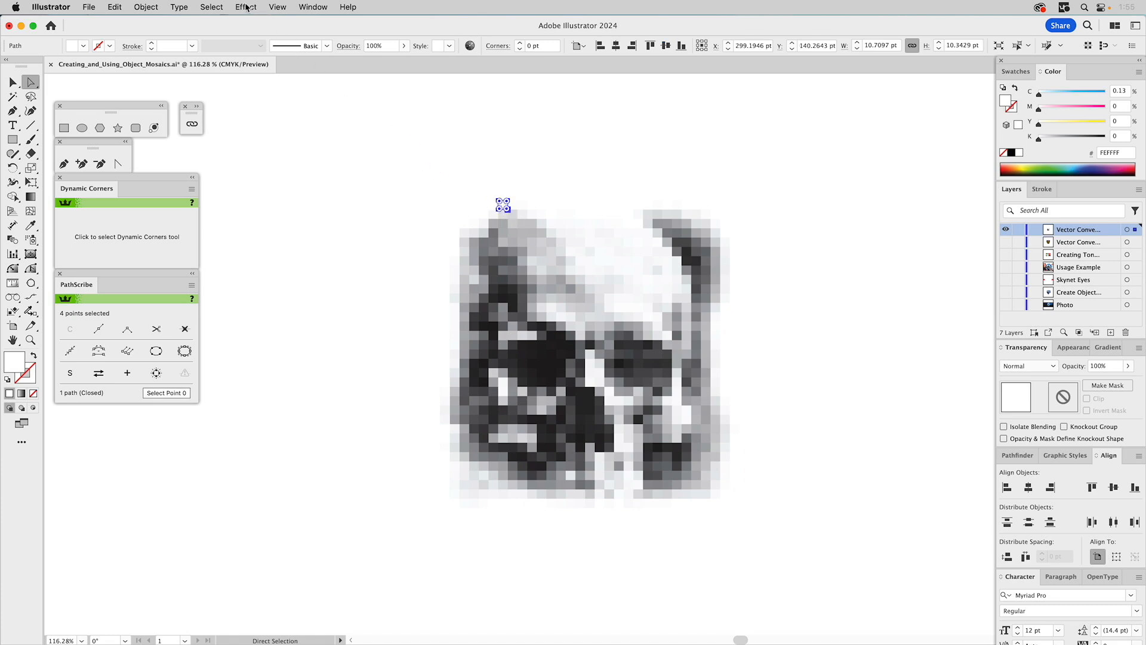
{"action": "left_click", "coordinate": [246, 7]}
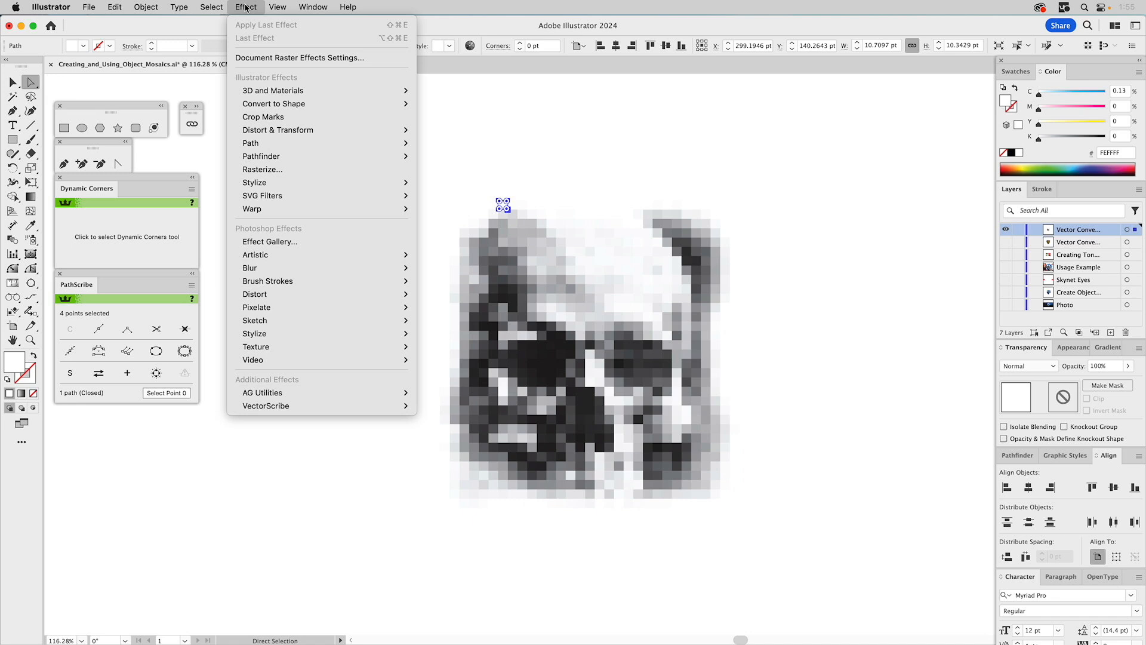
{"action": "mouse_move", "coordinate": [213, 8]}
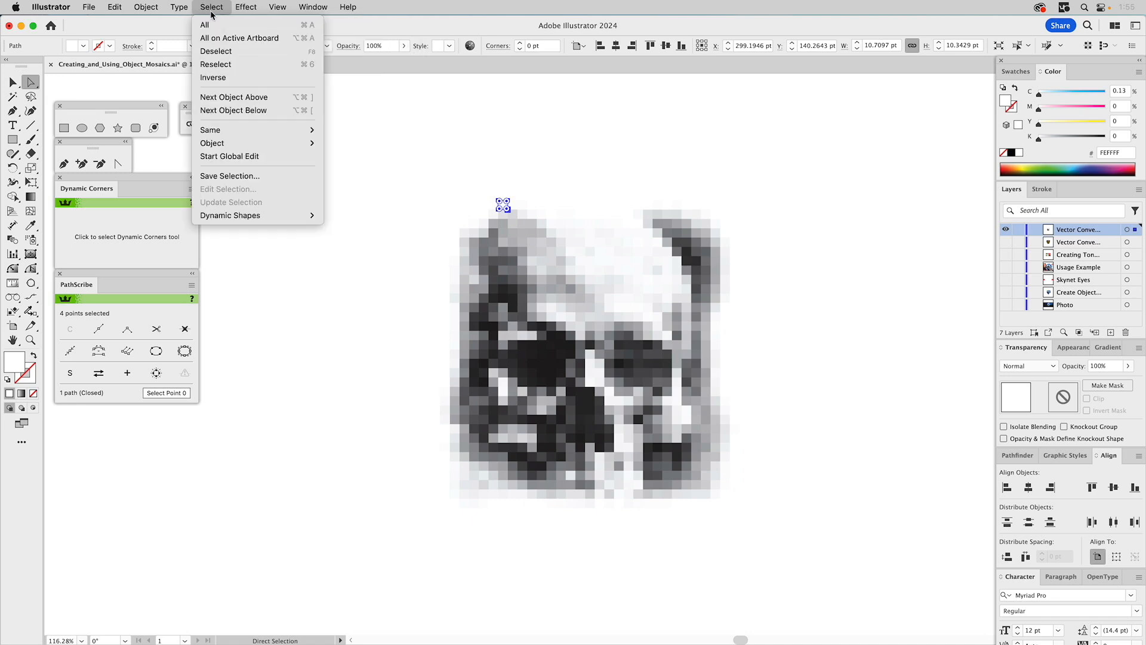
{"action": "left_click", "coordinate": [224, 158]}
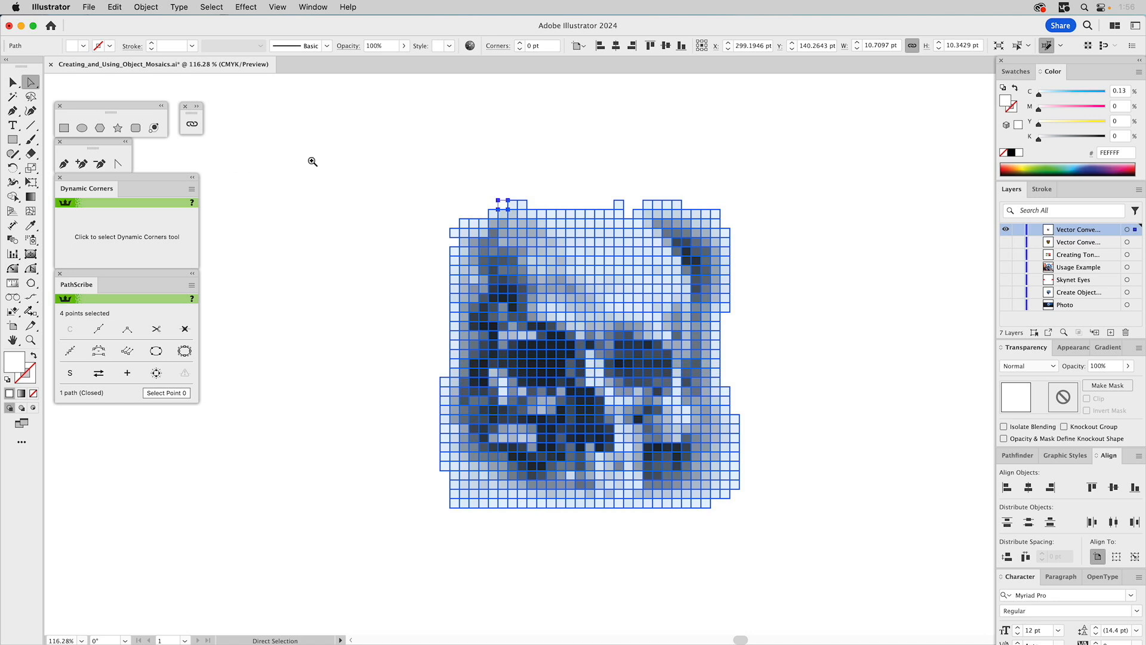
- Round the selected tile's corners fully, to about 5.17 pt, turning all globally edited tiles into circles, and clear the selection
{"action": "key", "text": "z"}
{"action": "left_click_drag", "start_coordinate": [520, 218], "coordinate": [571, 253]}
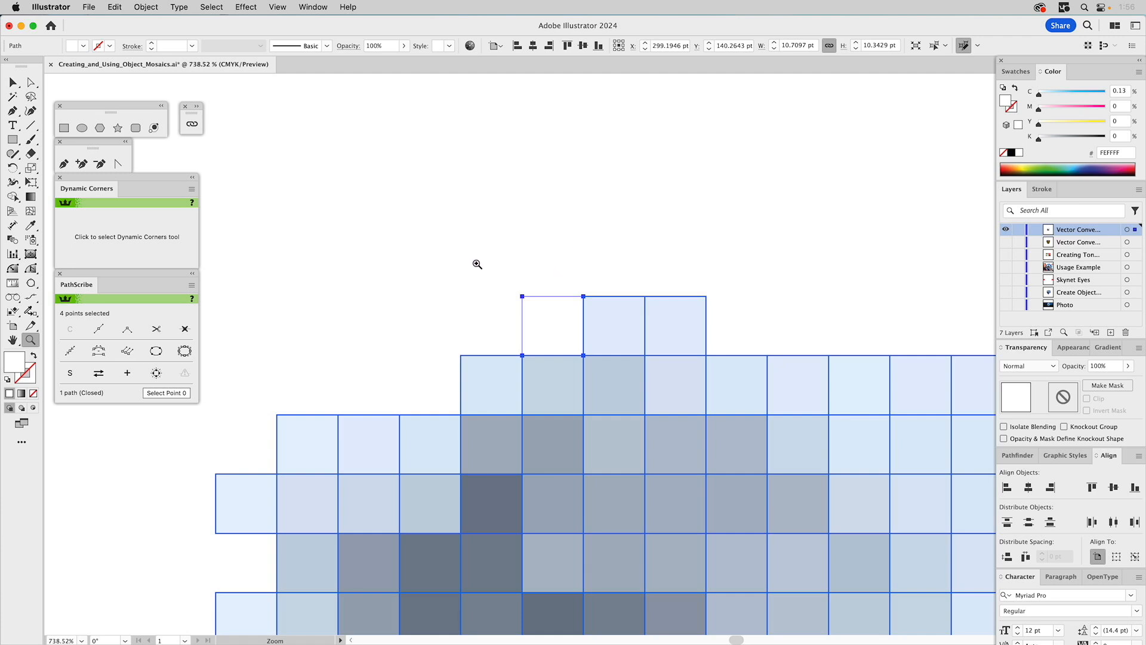
{"action": "left_click", "coordinate": [32, 84]}
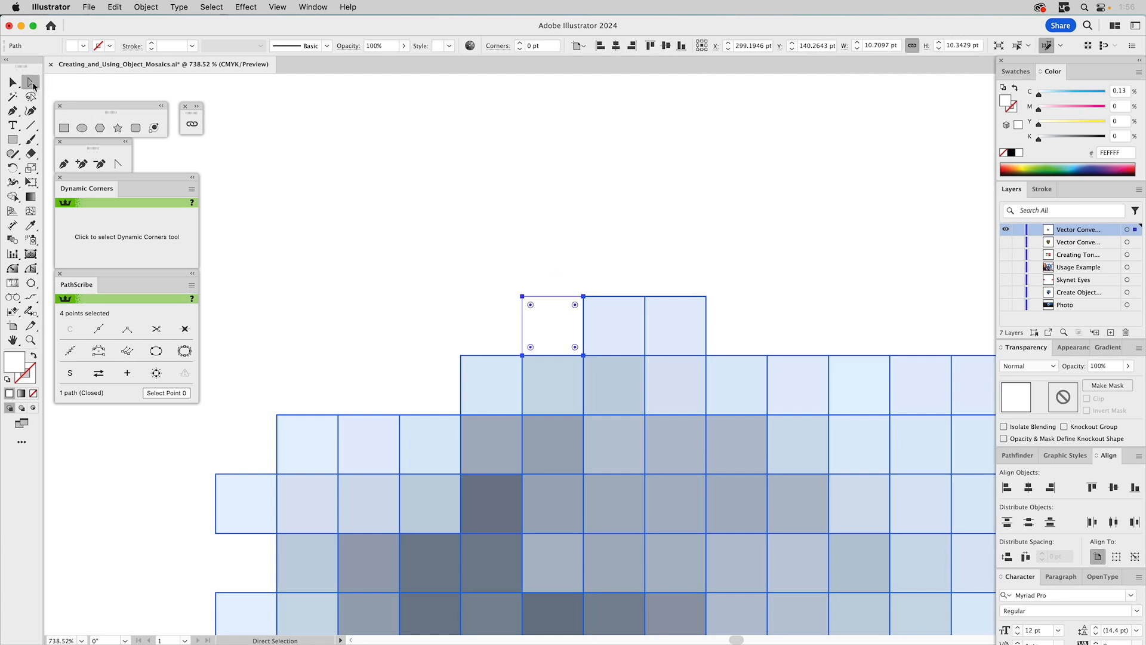
{"action": "left_click_drag", "start_coordinate": [530, 305], "coordinate": [584, 375]}
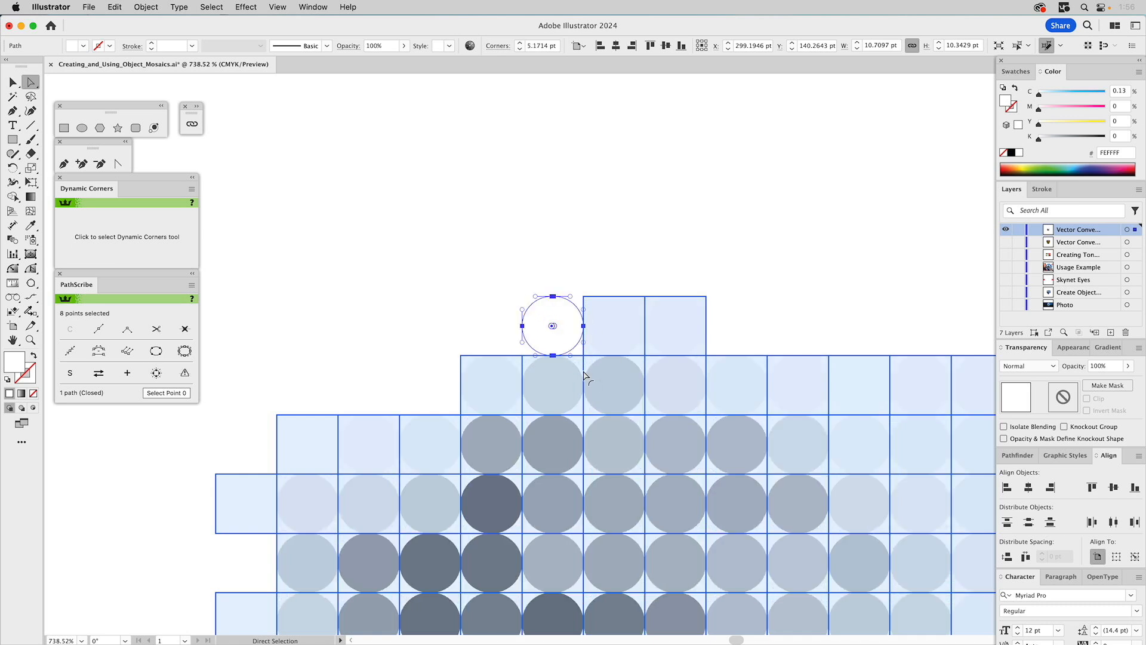
{"action": "left_click", "coordinate": [554, 222]}
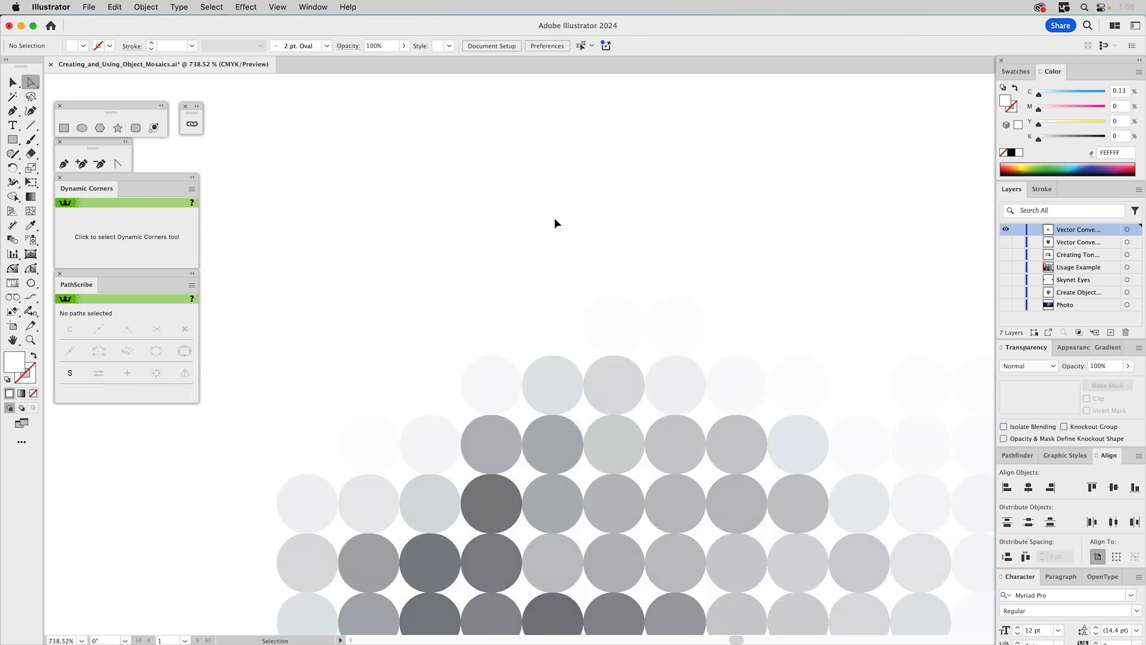
{"action": "key", "text": "super+0"}
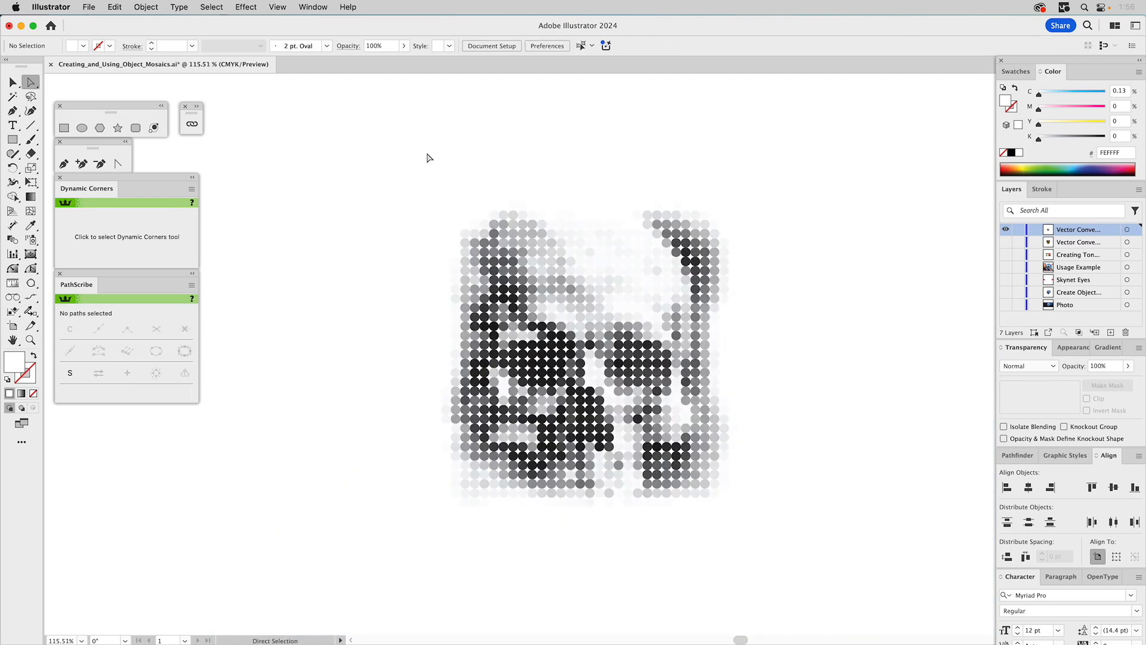